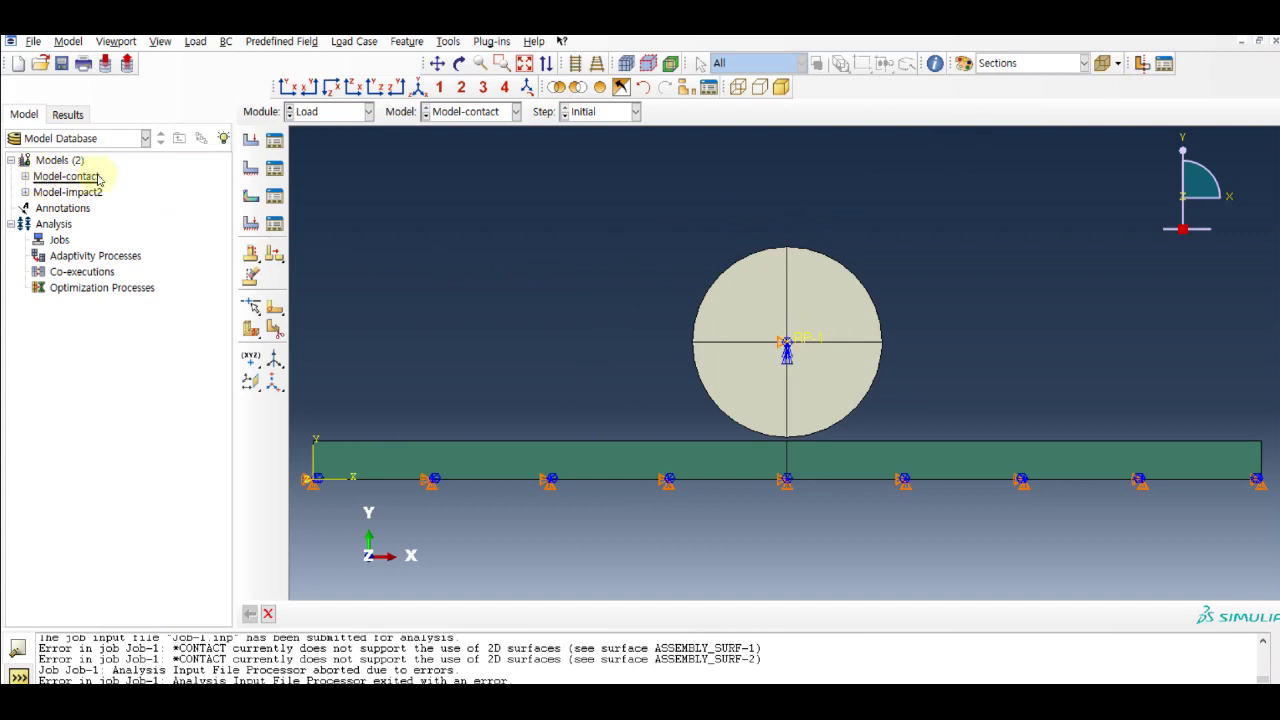
# - Copy Model-contact to a new model named Model-impactcontact
pyautogui.rightClick(90, 175)
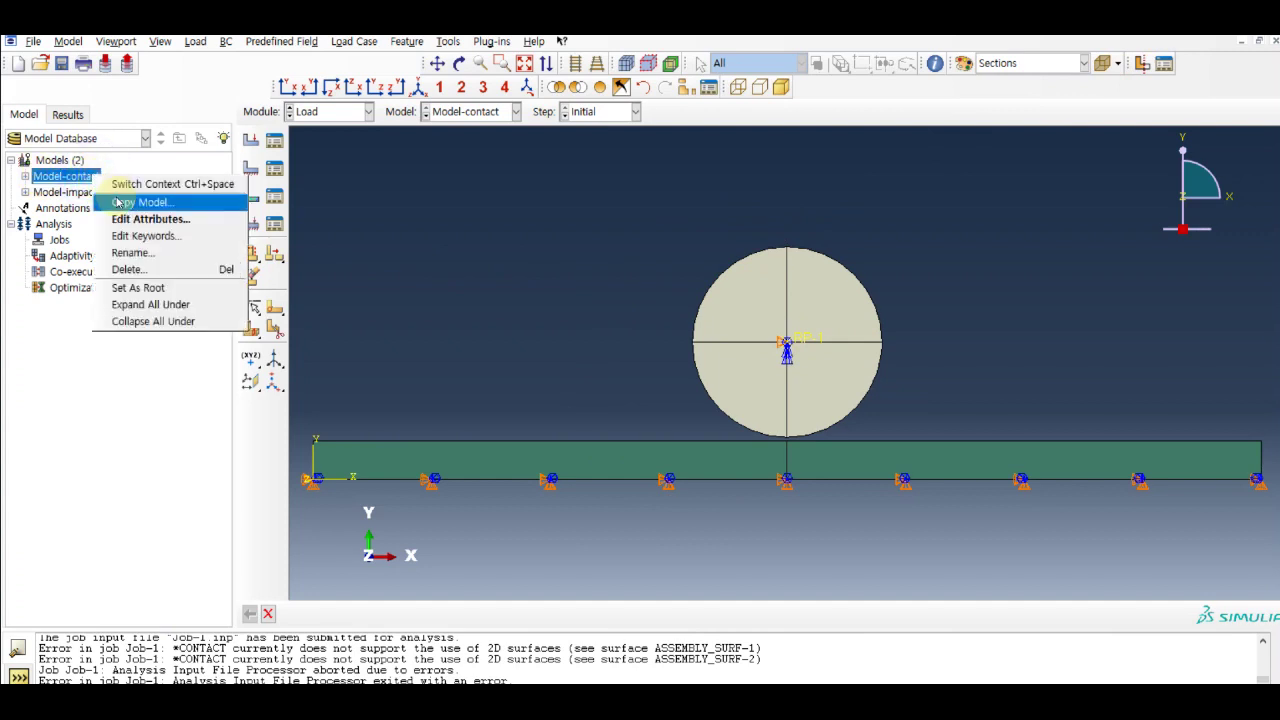
pyautogui.click(118, 203)
pyautogui.click(118, 221)
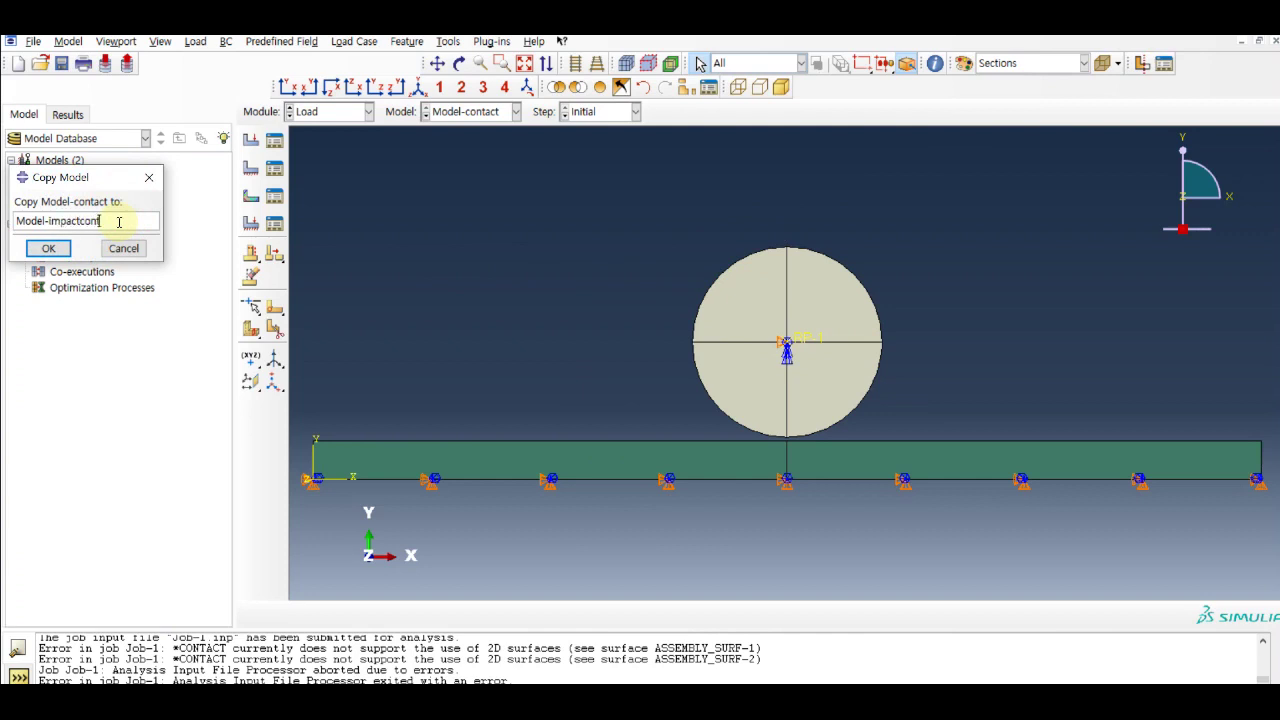
pyautogui.click(63, 251)
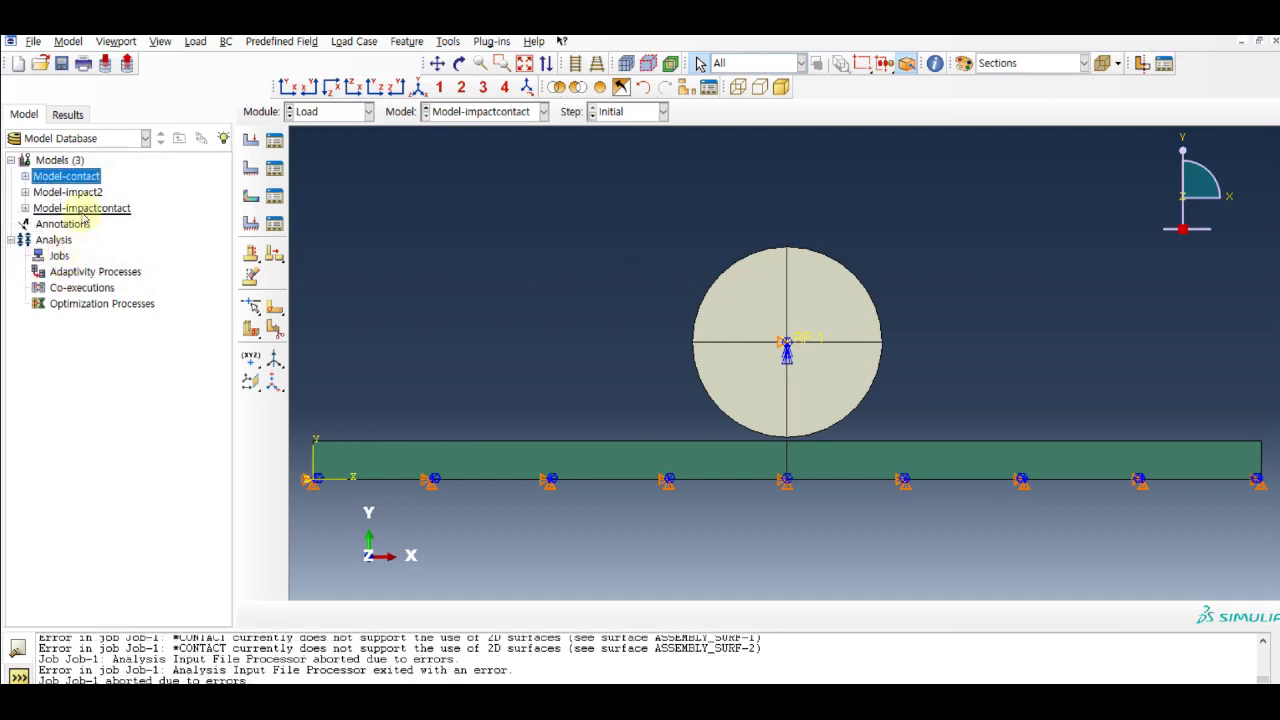
# - Open Model-impactcontact in the Assembly module and expand its contents in the model tree
pyautogui.doubleClick(60, 208)
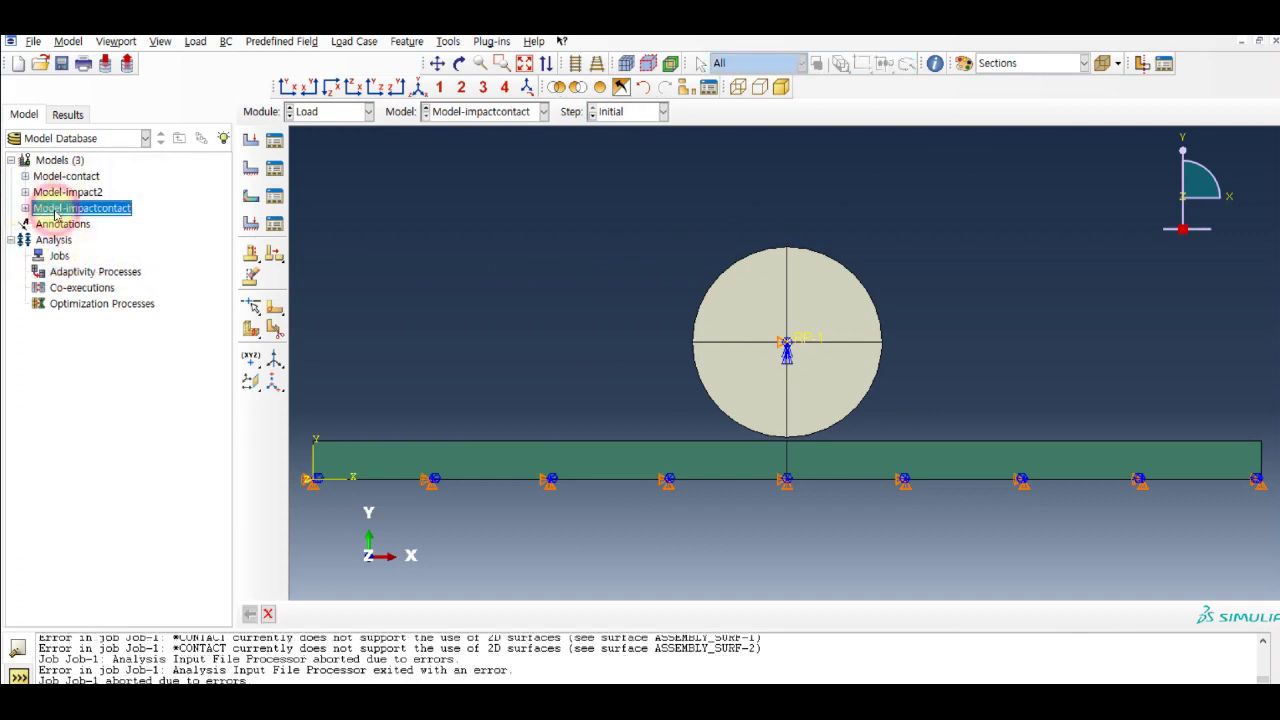
pyautogui.click(575, 121)
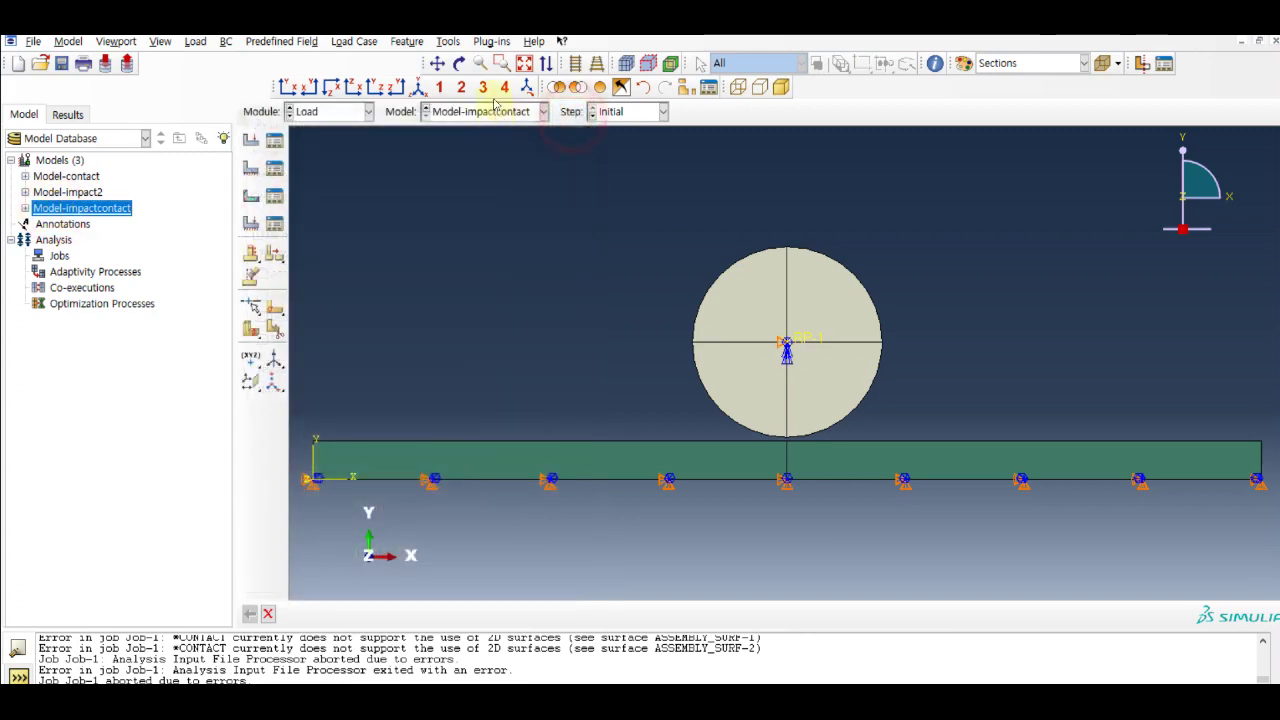
pyautogui.click(366, 114)
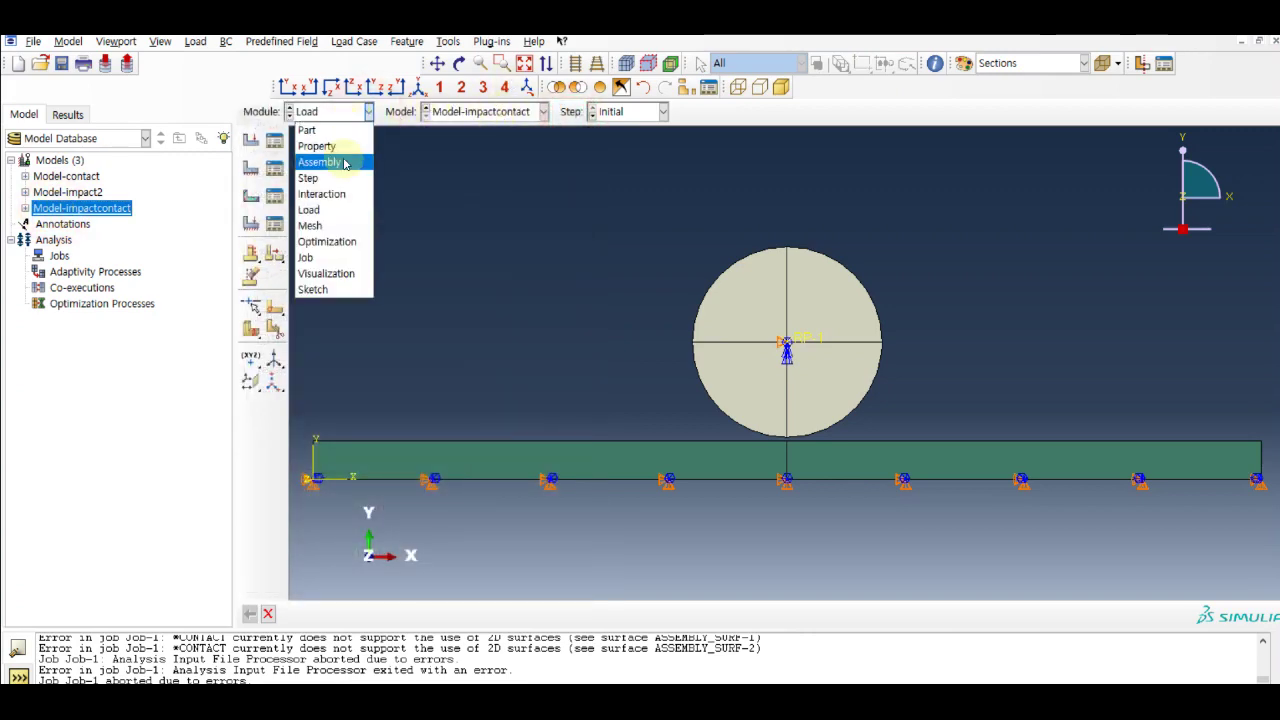
pyautogui.click(328, 158)
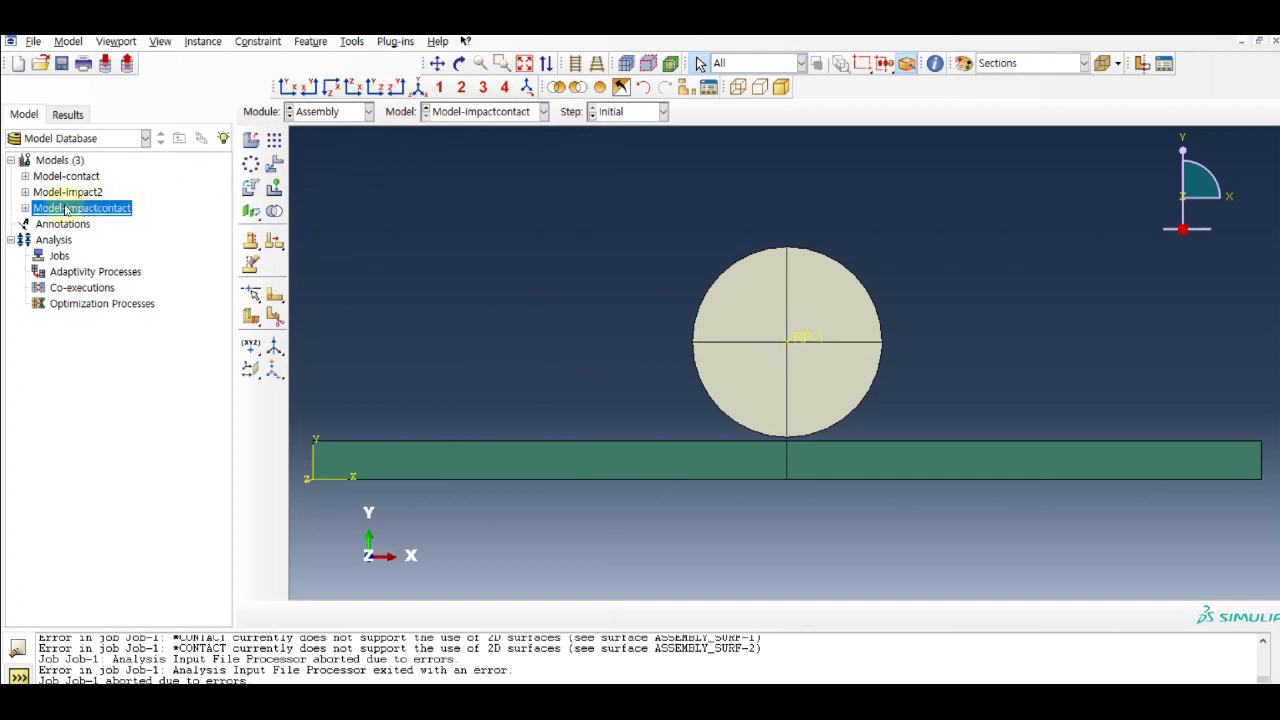
pyautogui.click(25, 208)
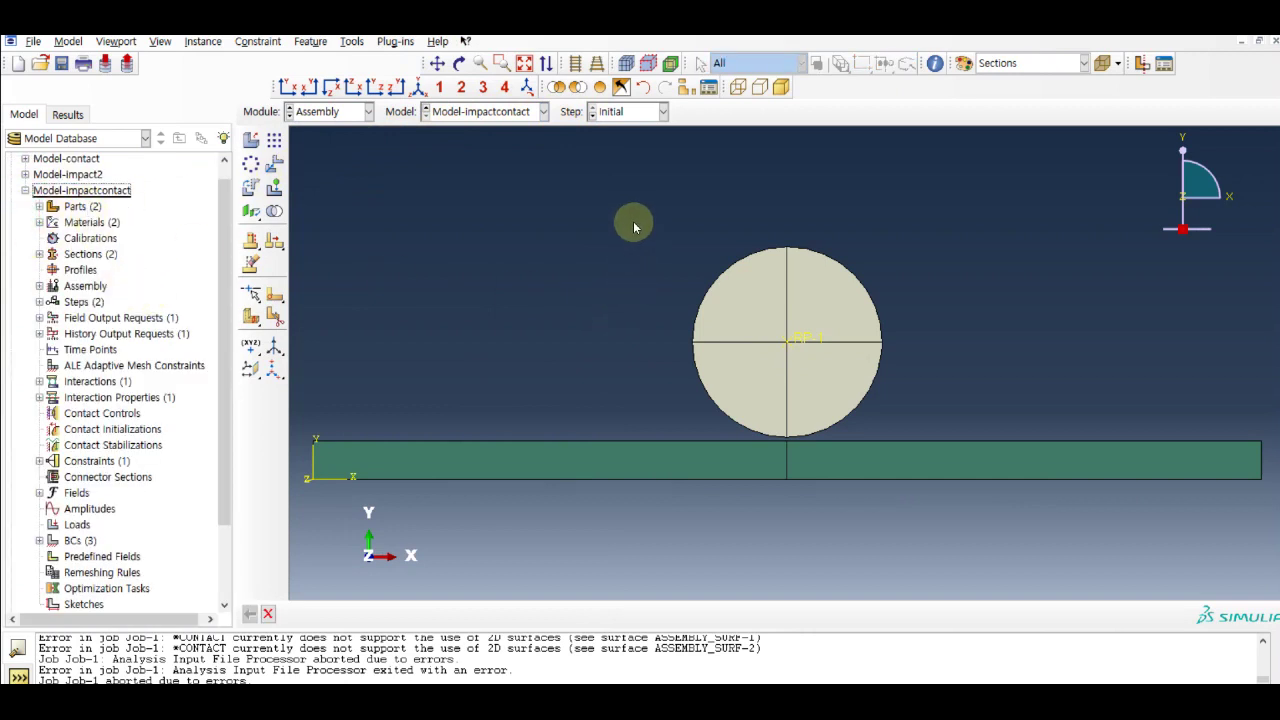
# - Translate the cylinder instance from its lowest point to the midpoint of the plate's upper edge
pyautogui.click(269, 168)
pyautogui.moveTo(620, 214); pyautogui.dragTo(914, 403)
pyautogui.click(444, 614)
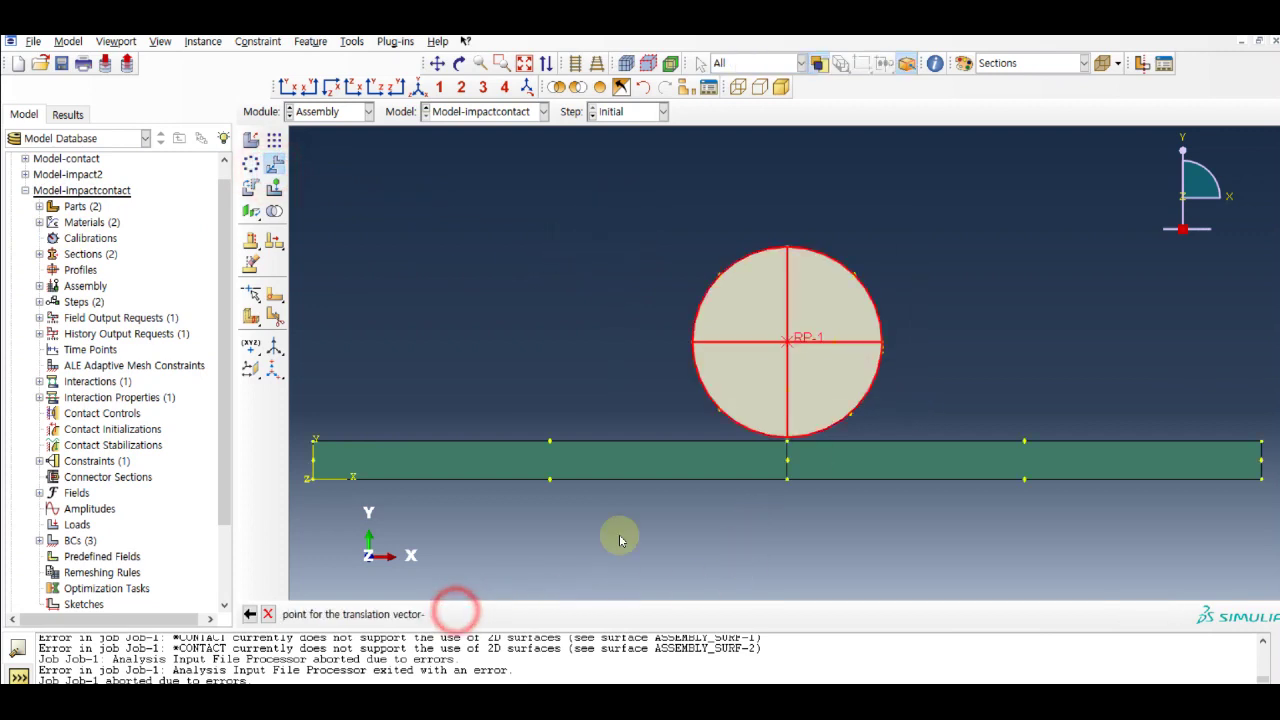
pyautogui.scroll(3, 812, 440)
pyautogui.scroll(2, 781, 468)
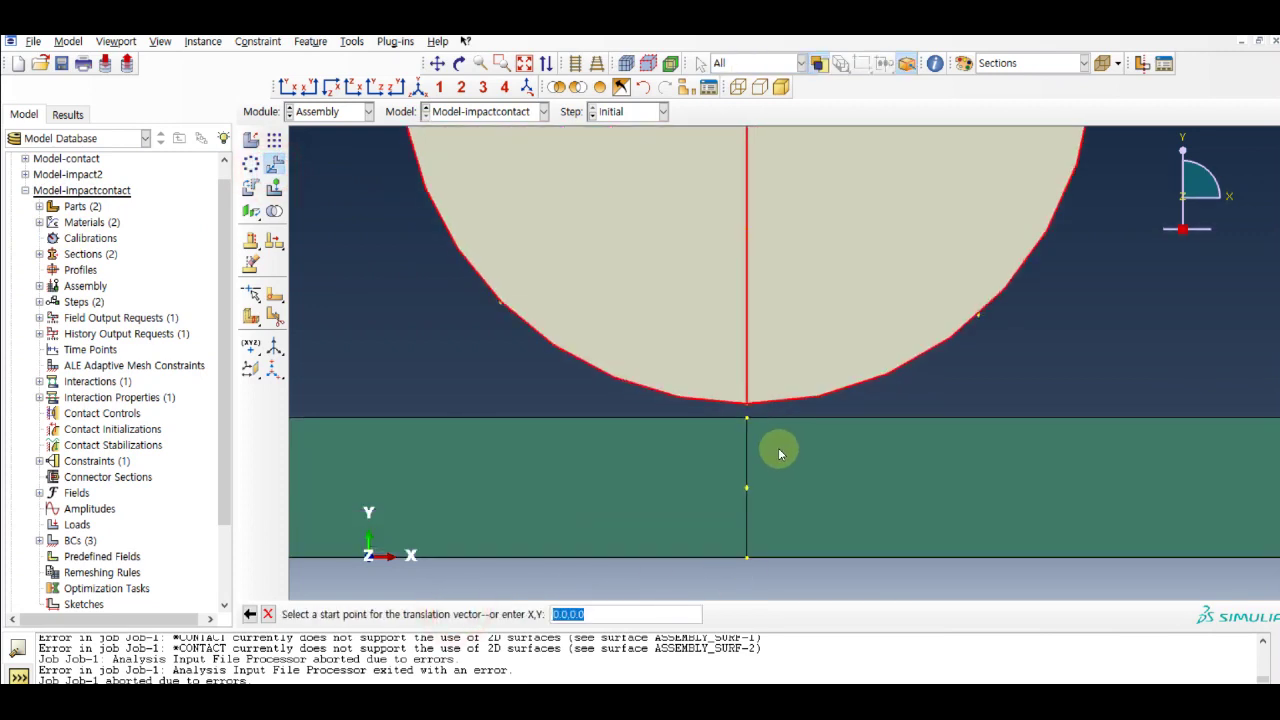
pyautogui.click(746, 405)
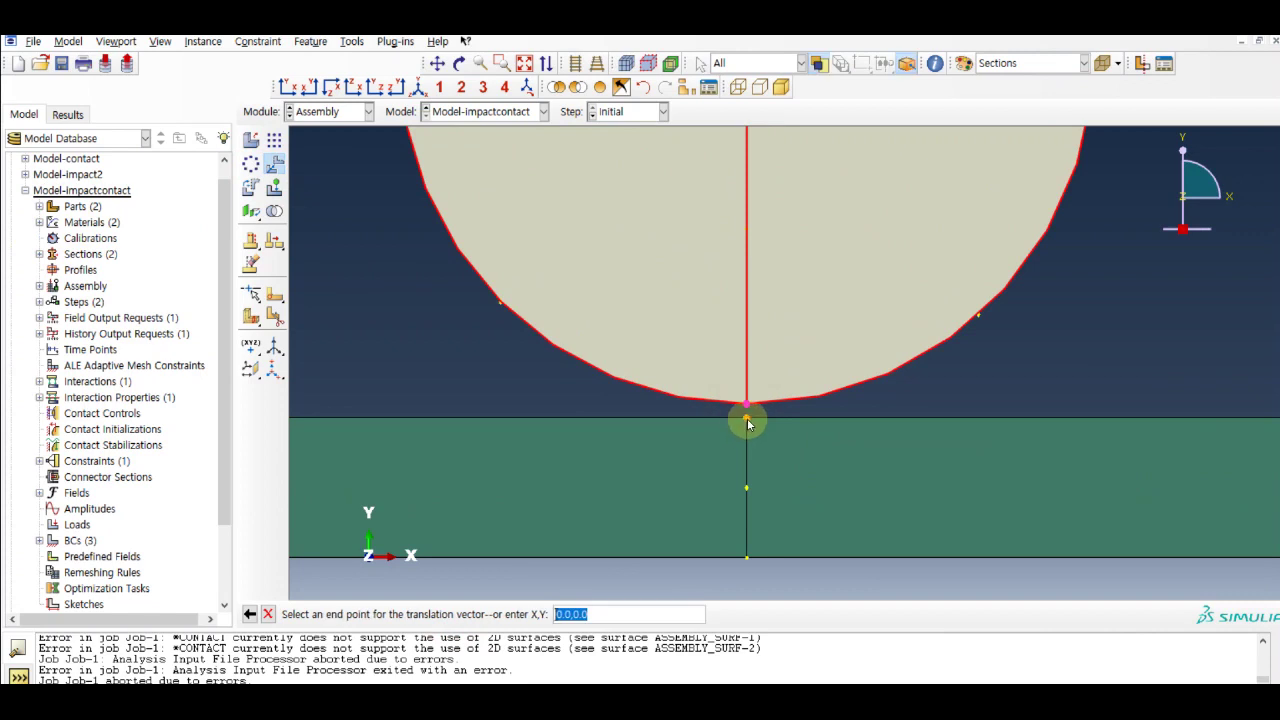
pyautogui.click(748, 422)
pyautogui.click(388, 615)
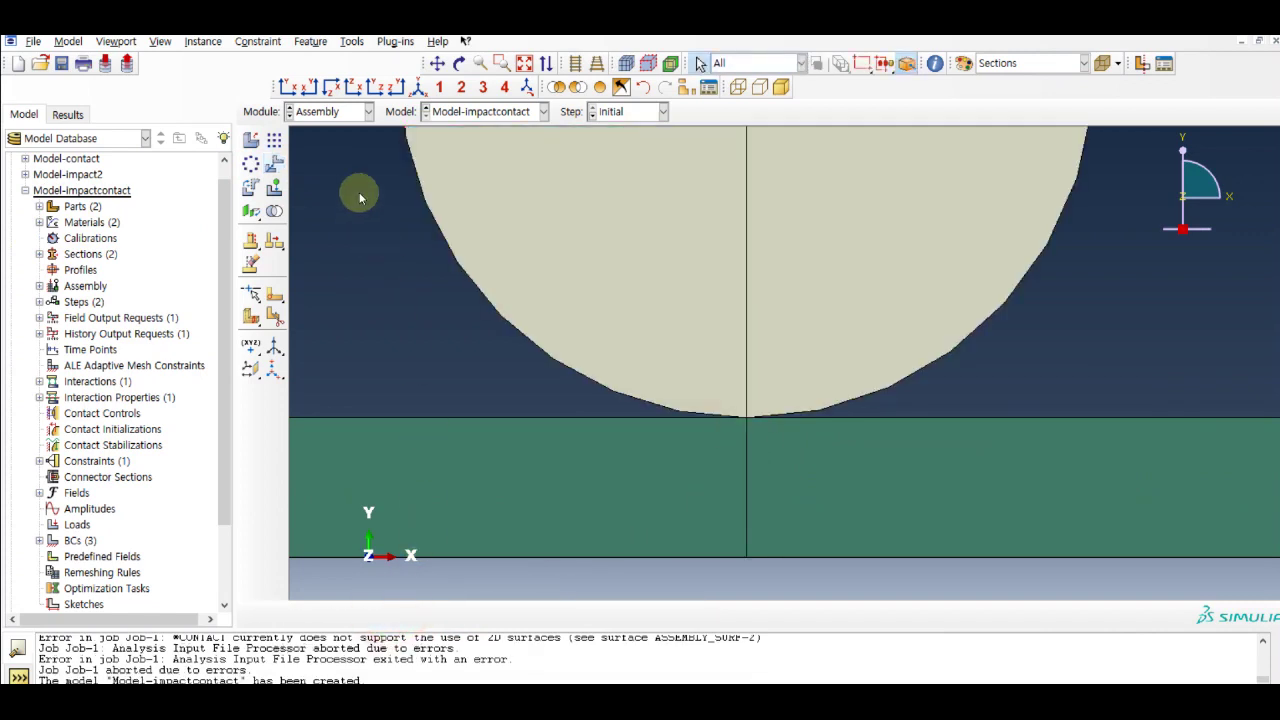
pyautogui.click(526, 64)
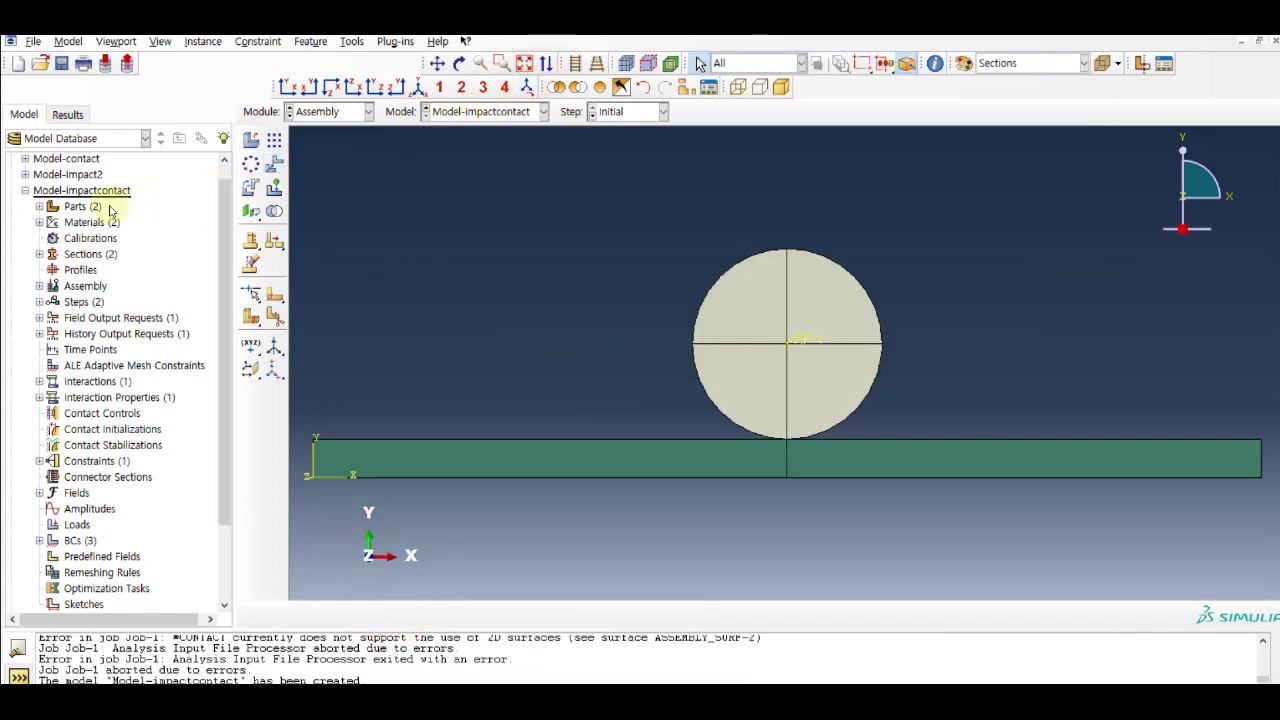
# - Set the Young's modulus of Material-1-plate to 70e3 in its elastic behavior
pyautogui.click(39, 222)
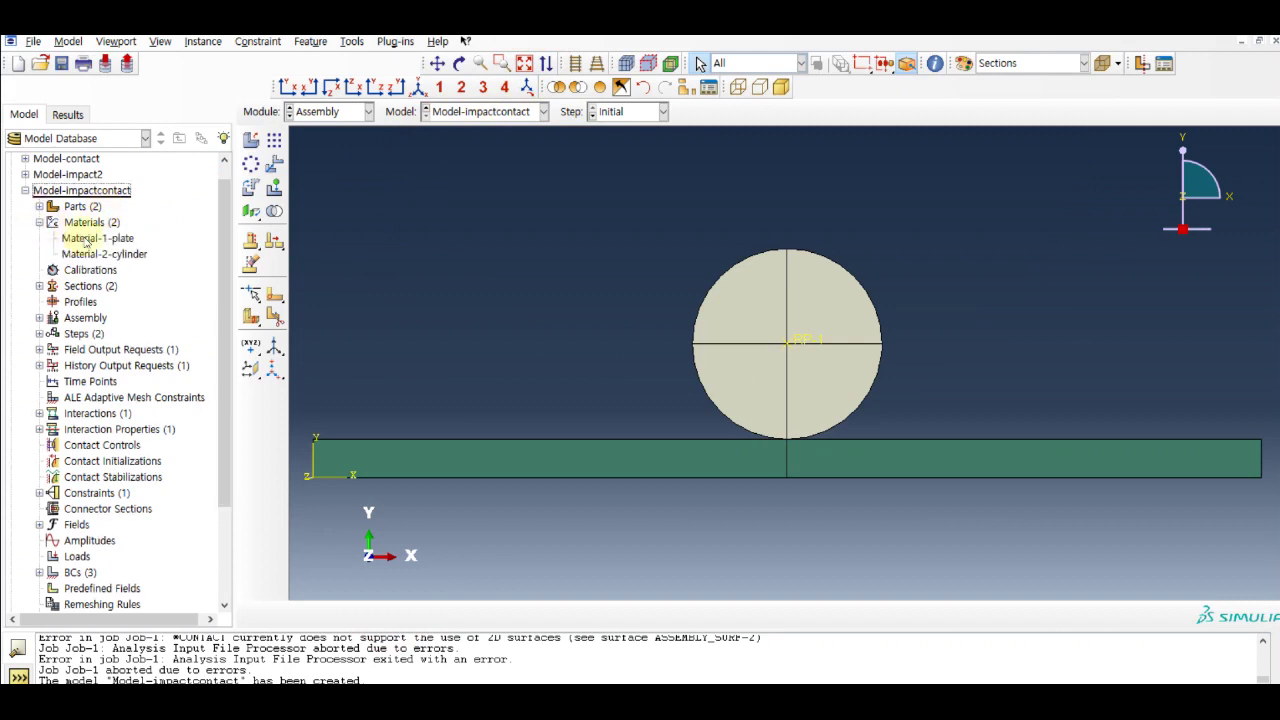
pyautogui.click(87, 238)
pyautogui.doubleClick(87, 240)
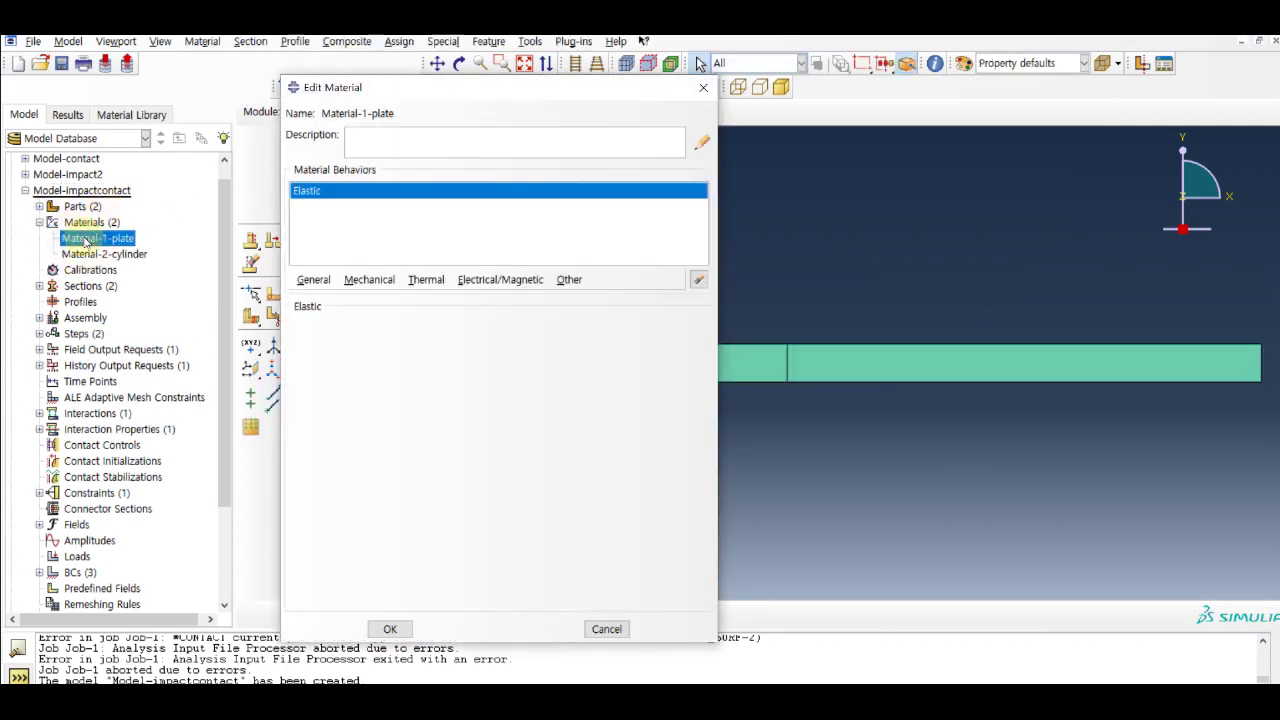
pyautogui.doubleClick(343, 508)
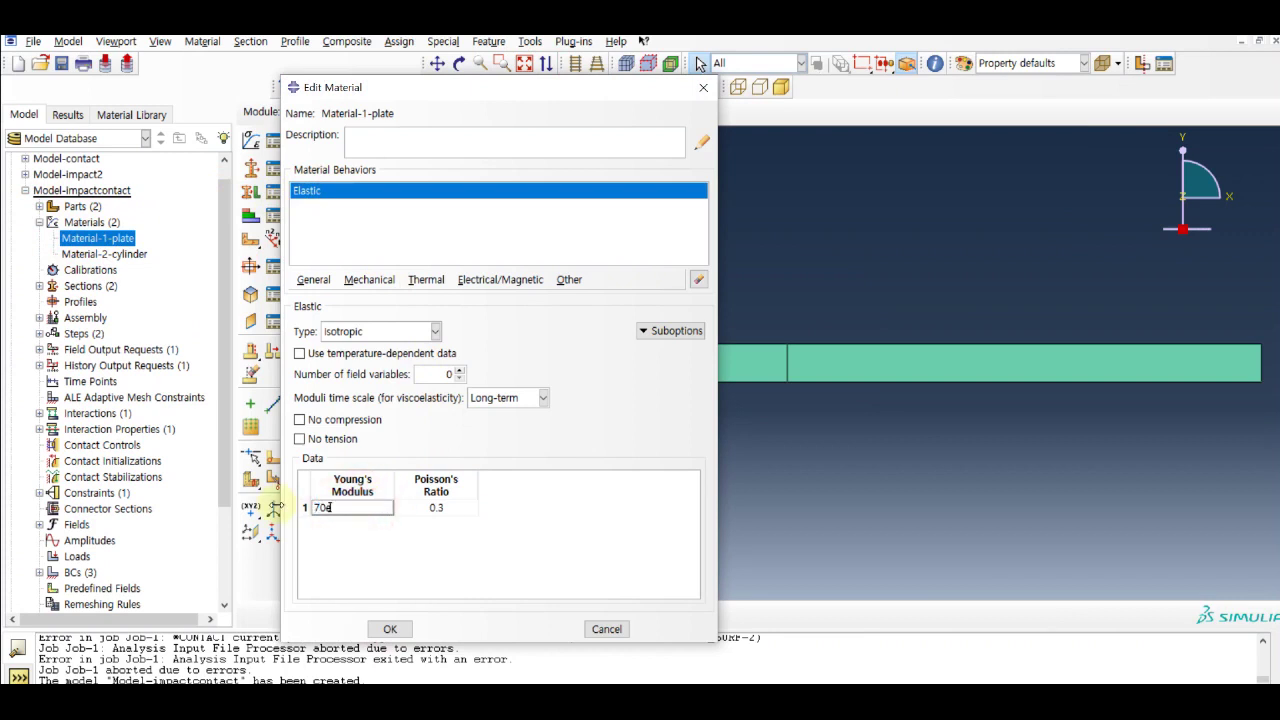
pyautogui.press('Tab')
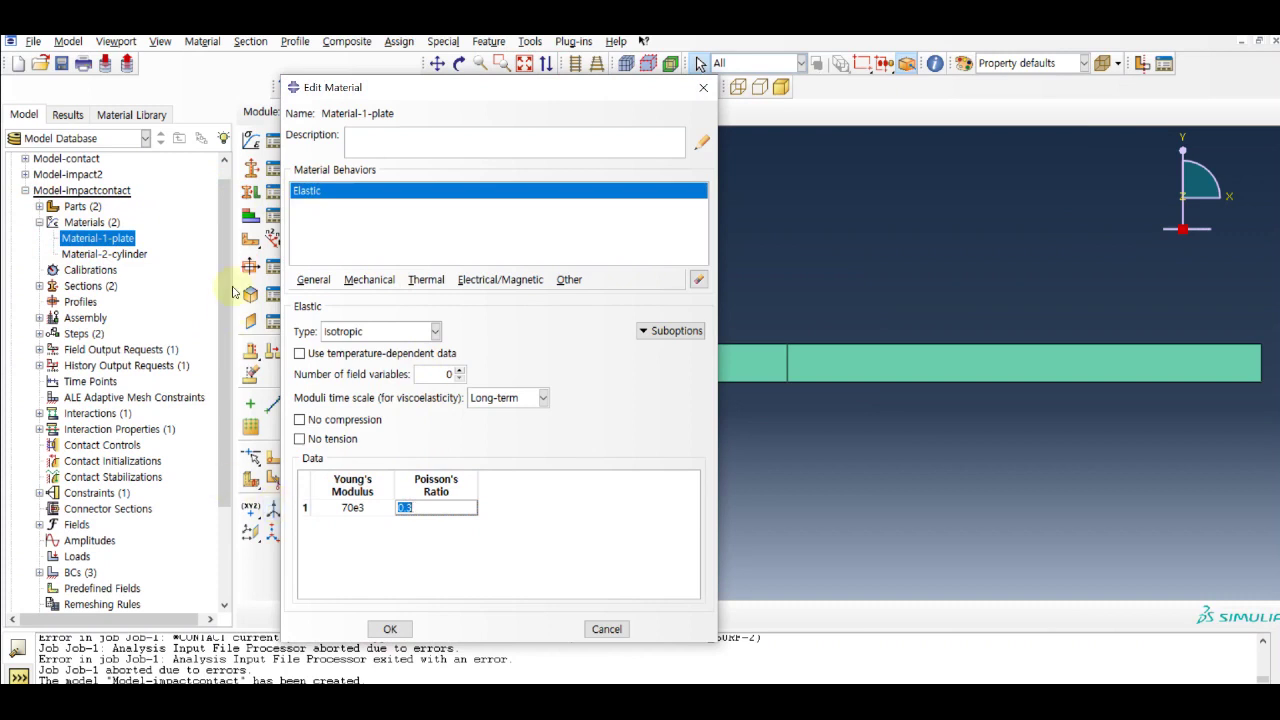
# - Add a uniform mass density to Material-1-plate and save the material
pyautogui.click(314, 281)
pyautogui.click(377, 294)
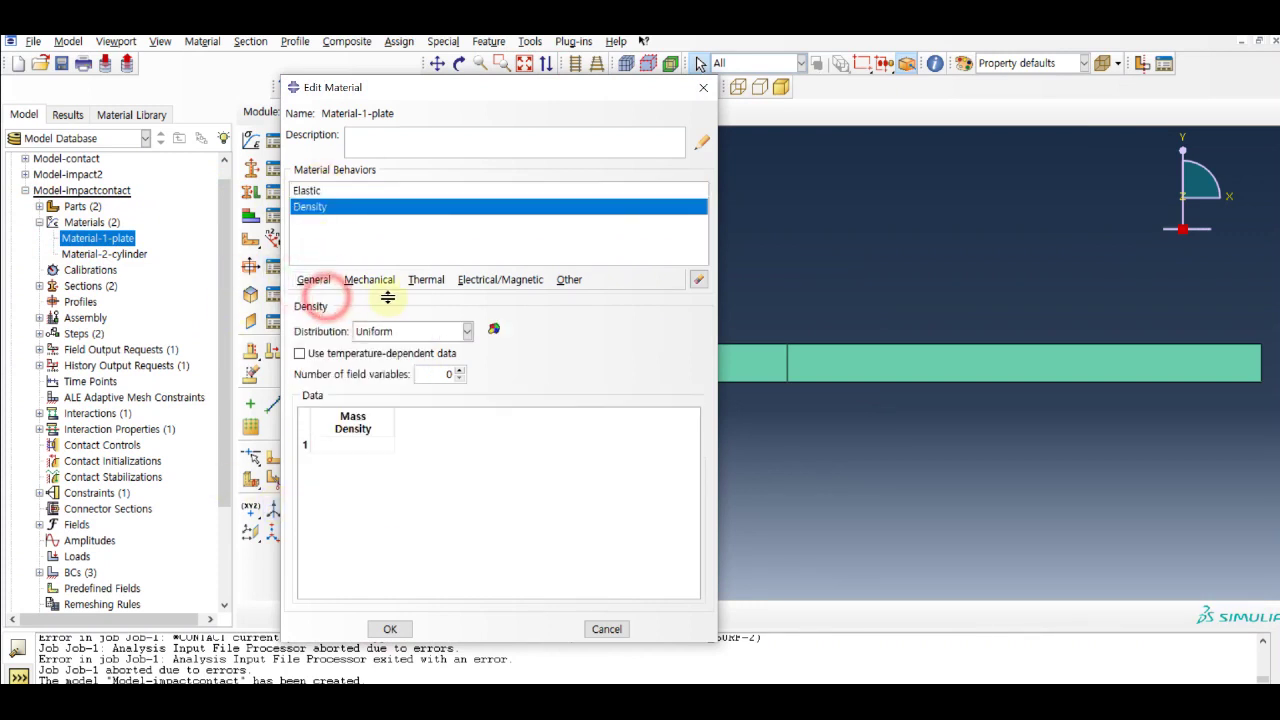
pyautogui.click(368, 455)
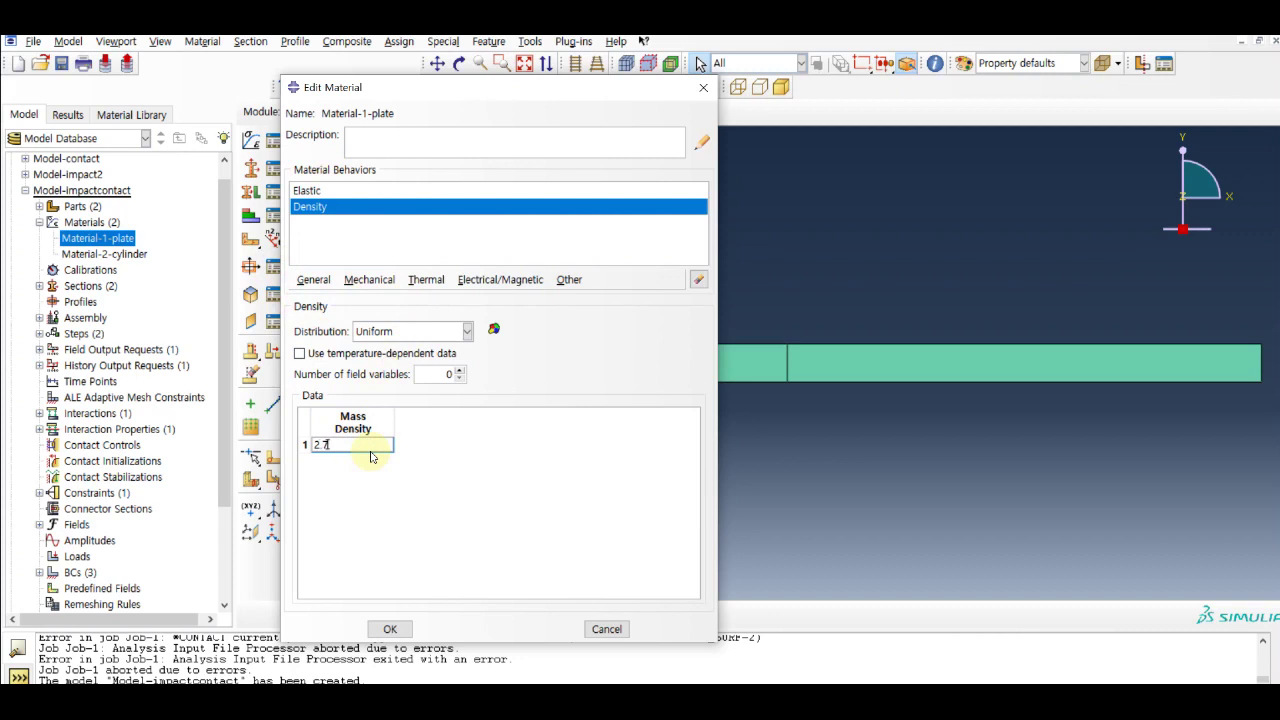
pyautogui.click(390, 629)
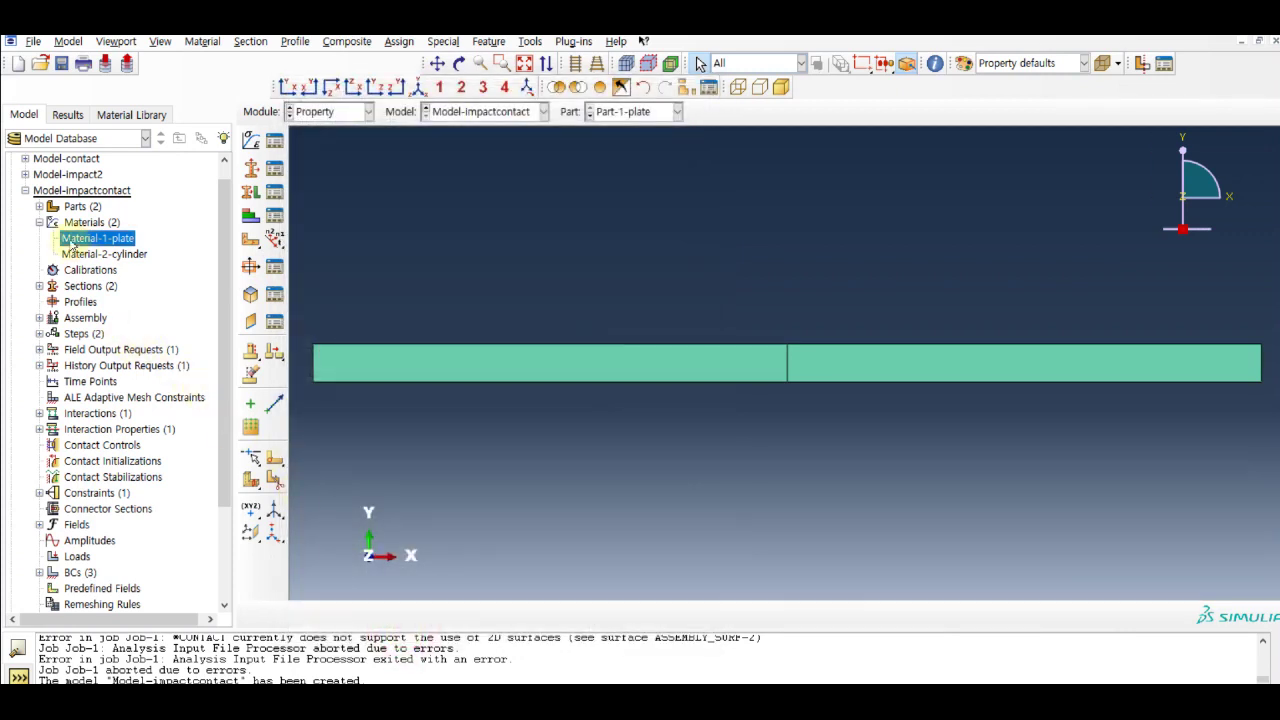
pyautogui.click(39, 222)
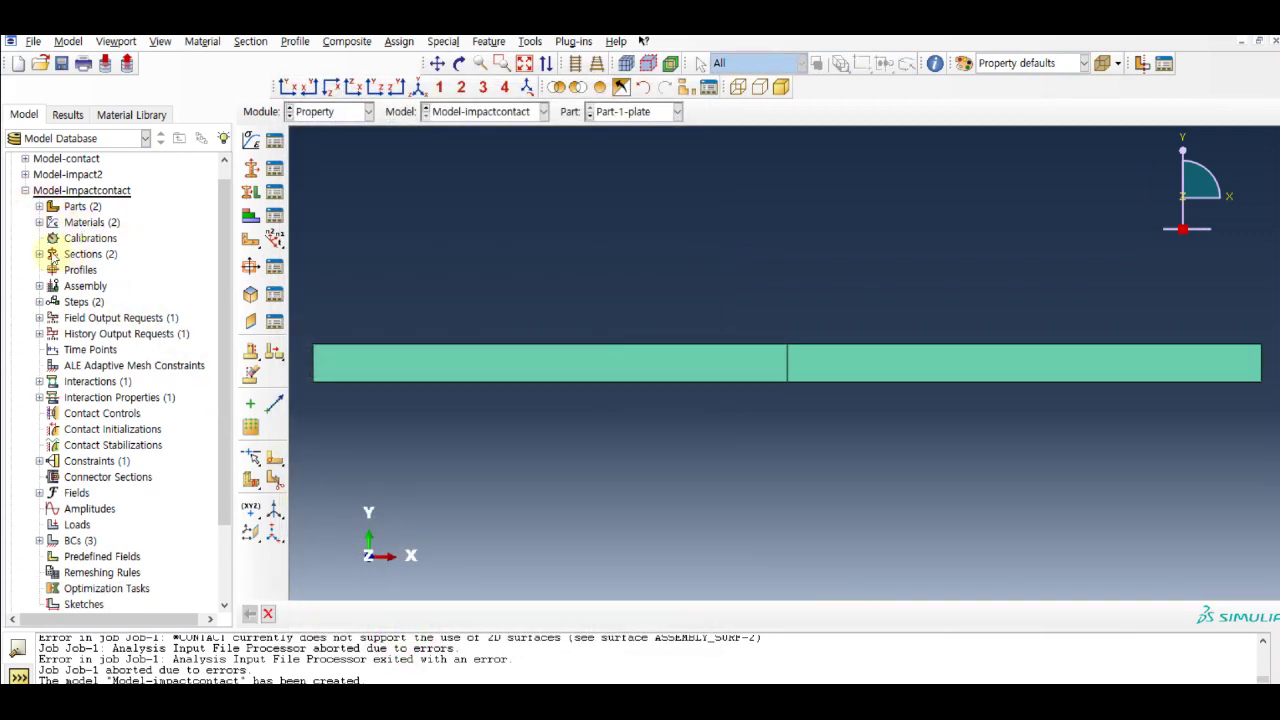
# - Review the static general analysis step Step-1 and delete it together with its dependent objects
pyautogui.click(40, 302)
pyautogui.rightClick(87, 333)
pyautogui.click(131, 376)
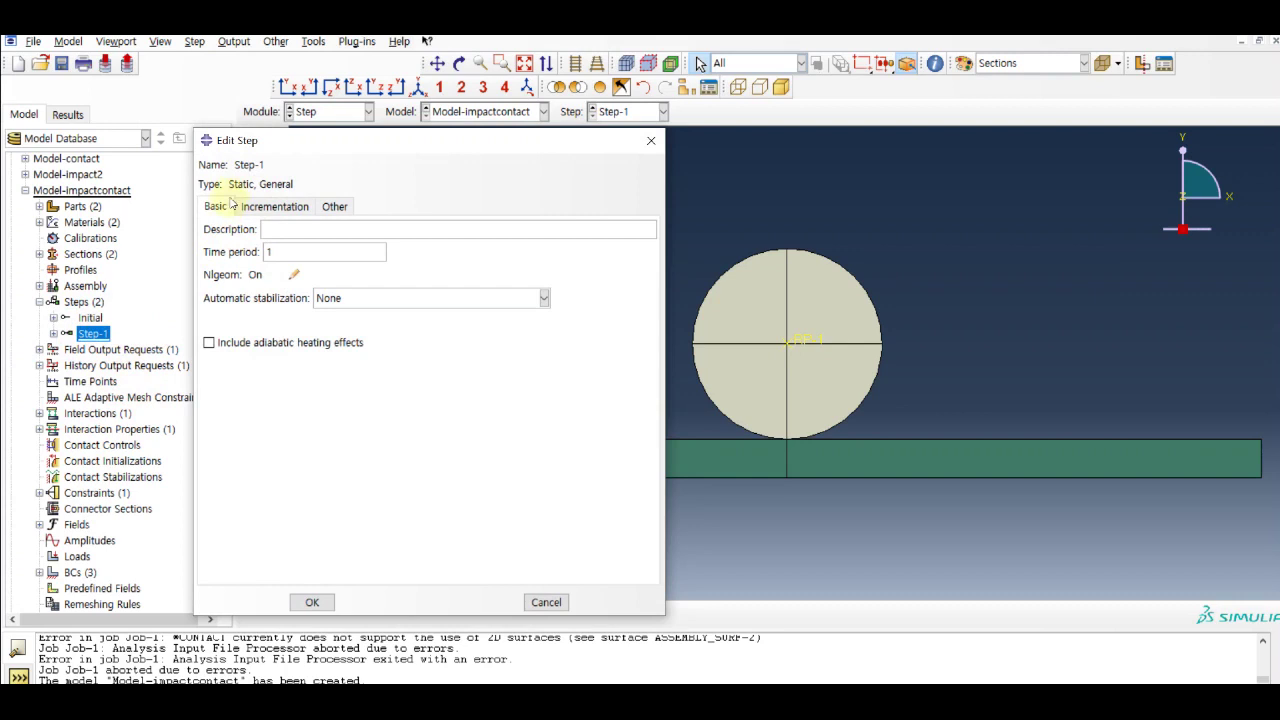
pyautogui.click(651, 140)
pyautogui.rightClick(98, 334)
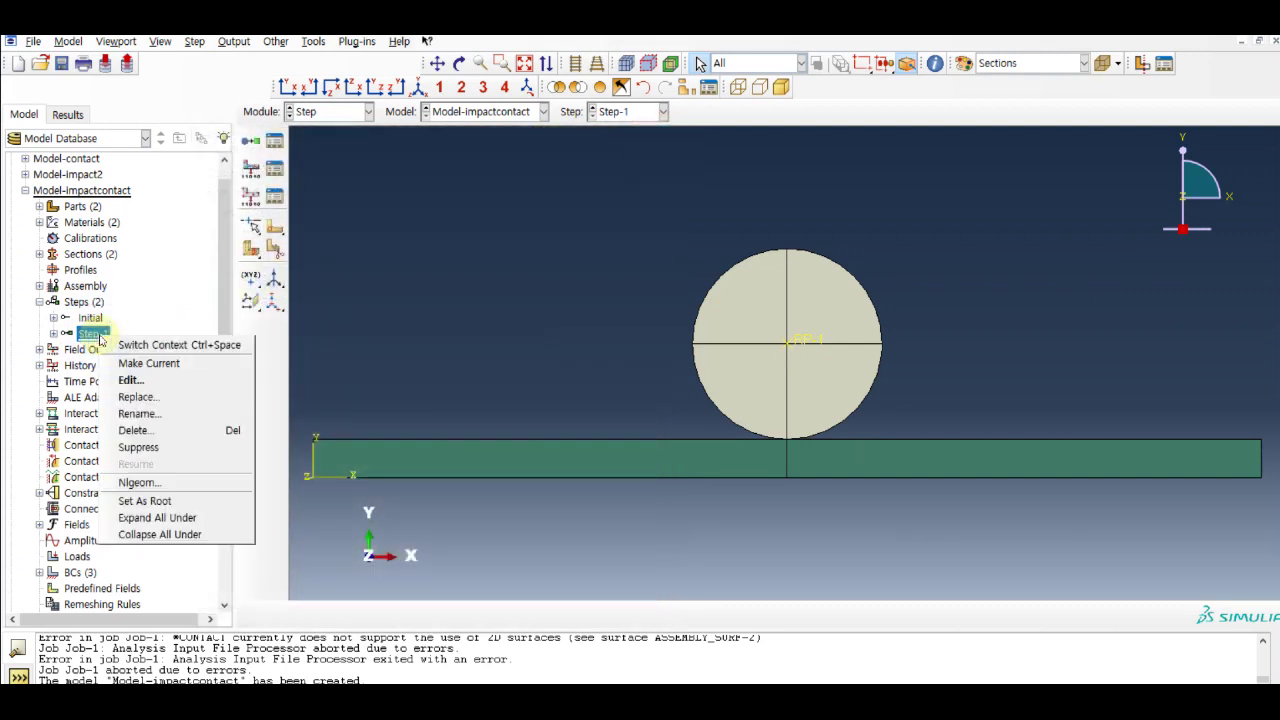
pyautogui.click(166, 432)
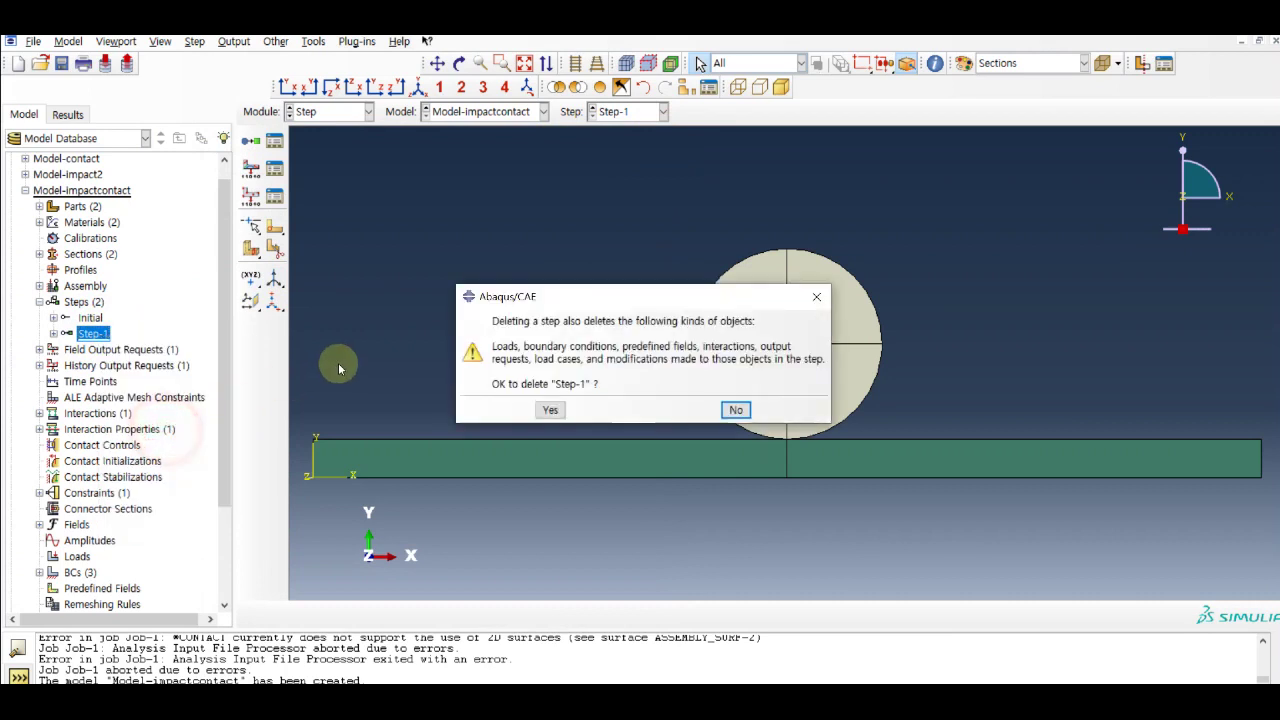
pyautogui.click(555, 413)
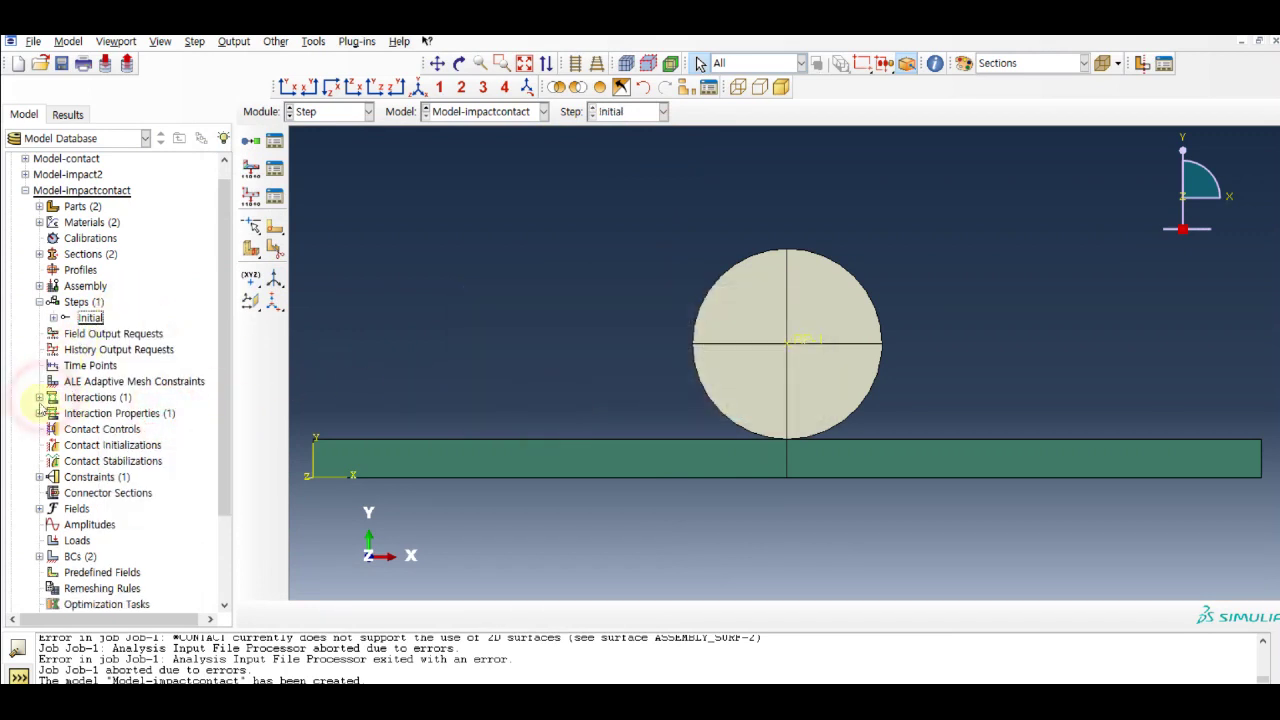
# - Review the general contact interaction Int-1 and delete it from the model
pyautogui.click(39, 397)
pyautogui.rightClick(84, 414)
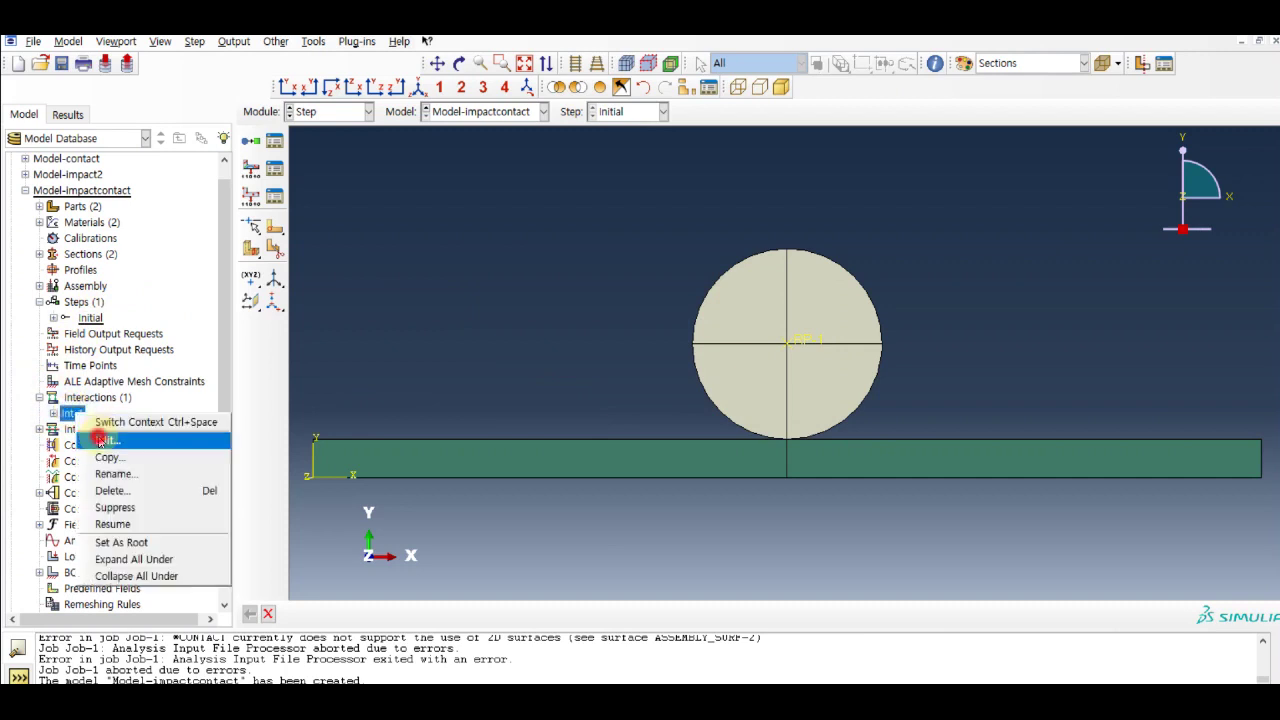
pyautogui.click(106, 440)
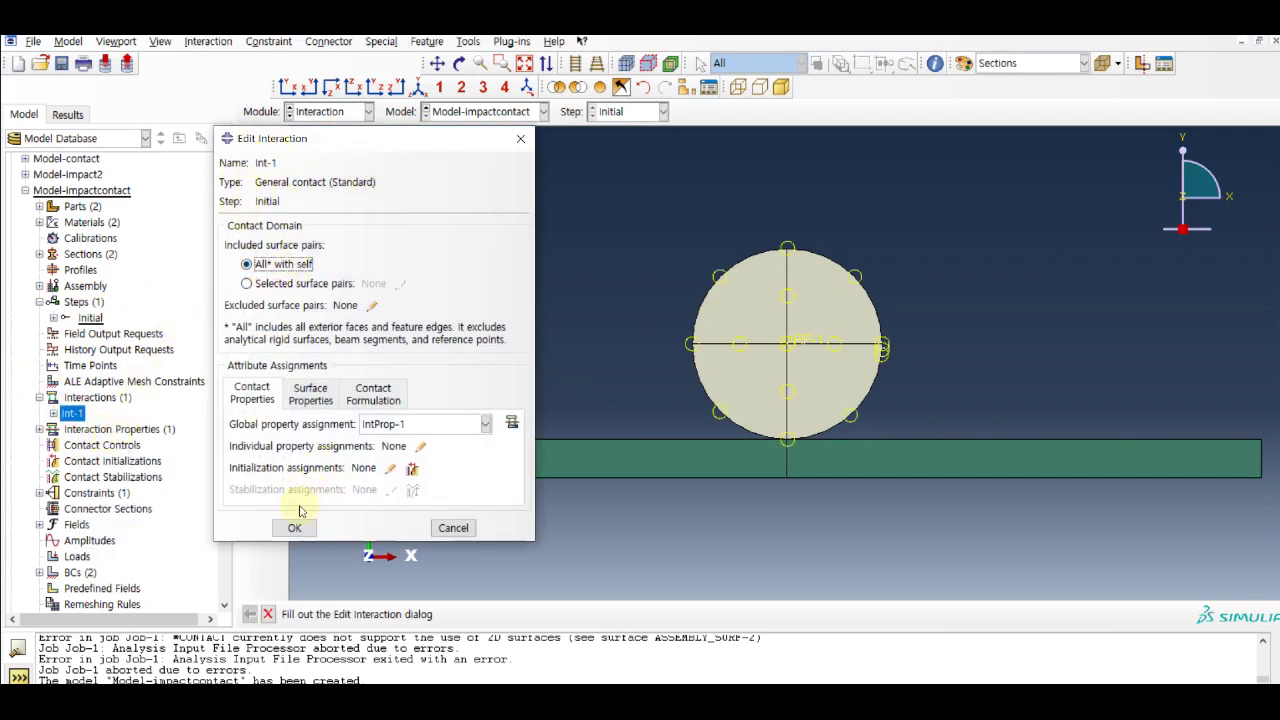
pyautogui.click(445, 528)
pyautogui.rightClick(73, 415)
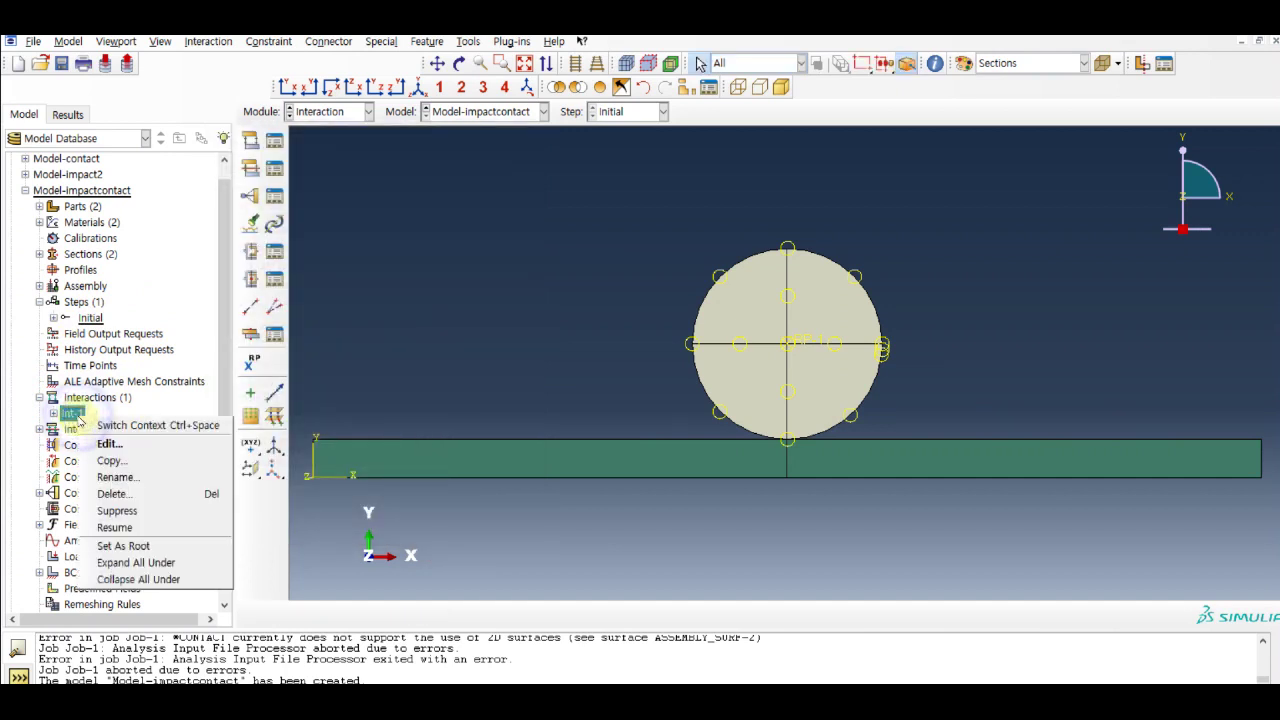
pyautogui.click(145, 494)
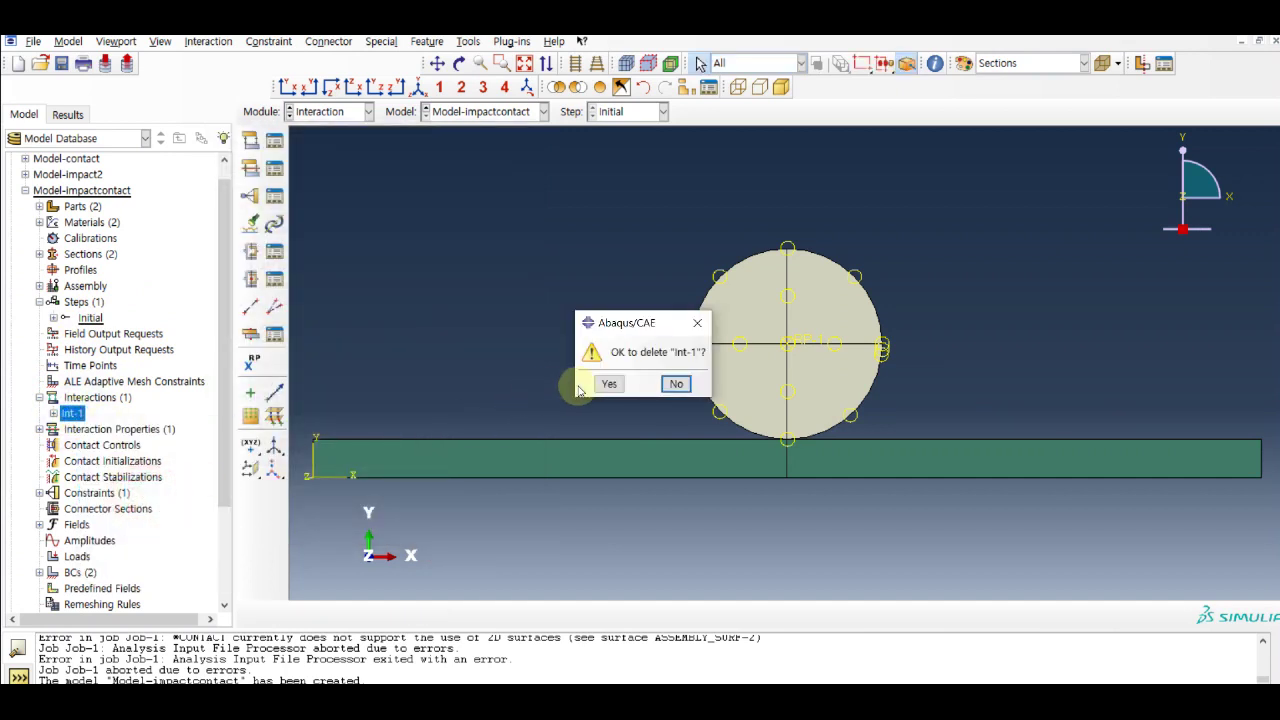
pyautogui.click(603, 384)
# - Start a Surface-to-surface contact (Explicit) interaction named Int-1 in the Initial step
pyautogui.doubleClick(96, 398)
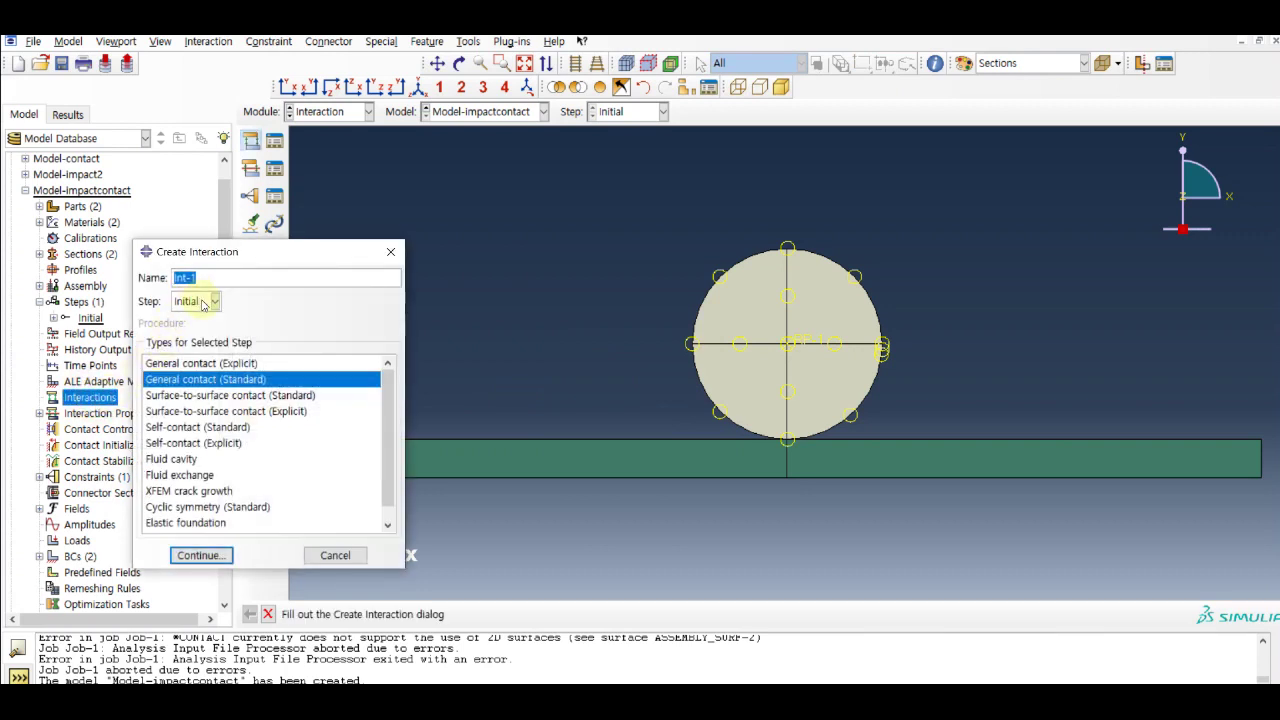
pyautogui.click(203, 304)
pyautogui.click(195, 296)
pyautogui.click(244, 411)
pyautogui.click(203, 556)
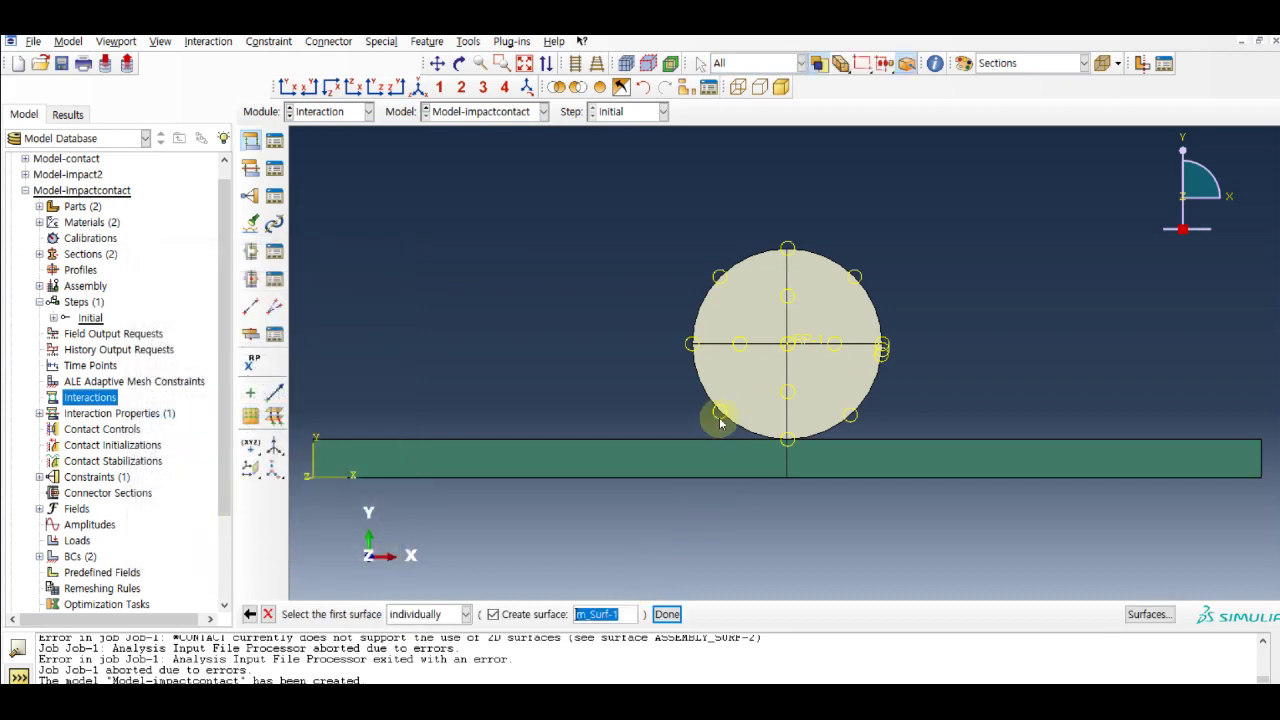
# - Assign the cylinder's two lower arcs as the first contact surface and choose Surface as the second surface type
pyautogui.click(729, 447)
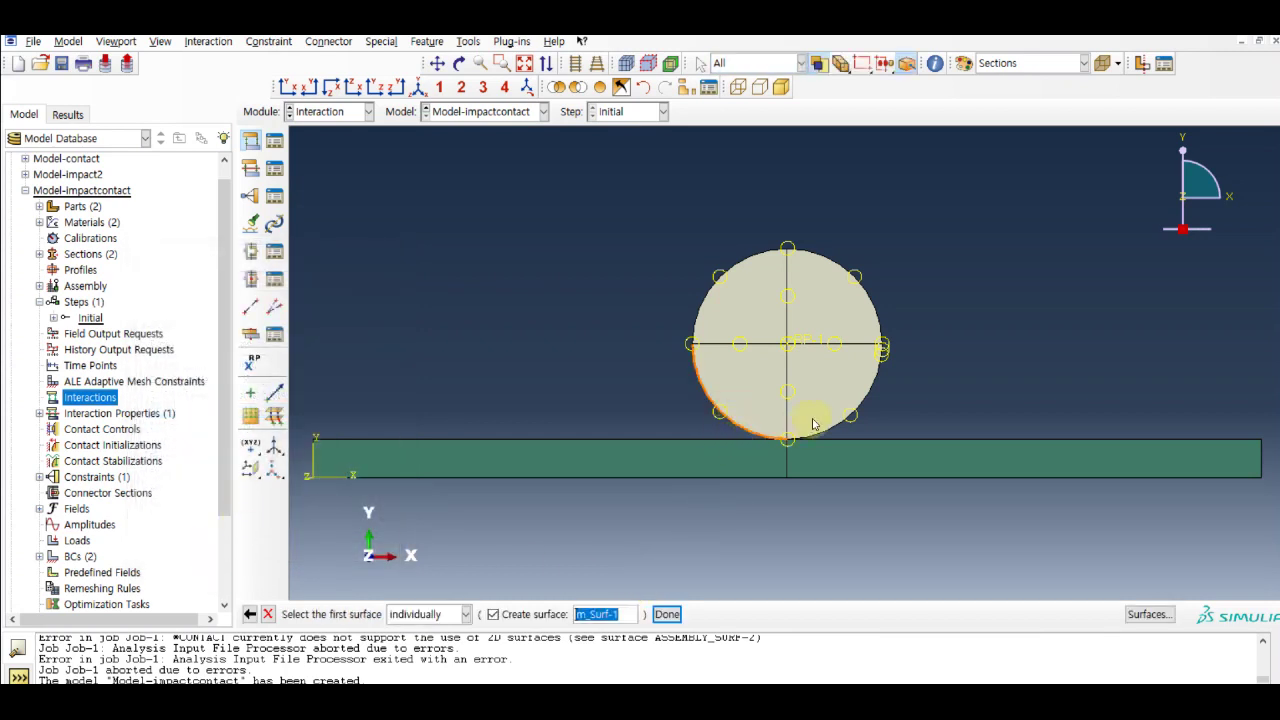
pyautogui.keyDown('shift'); pyautogui.click(870, 396); pyautogui.keyUp('shift')
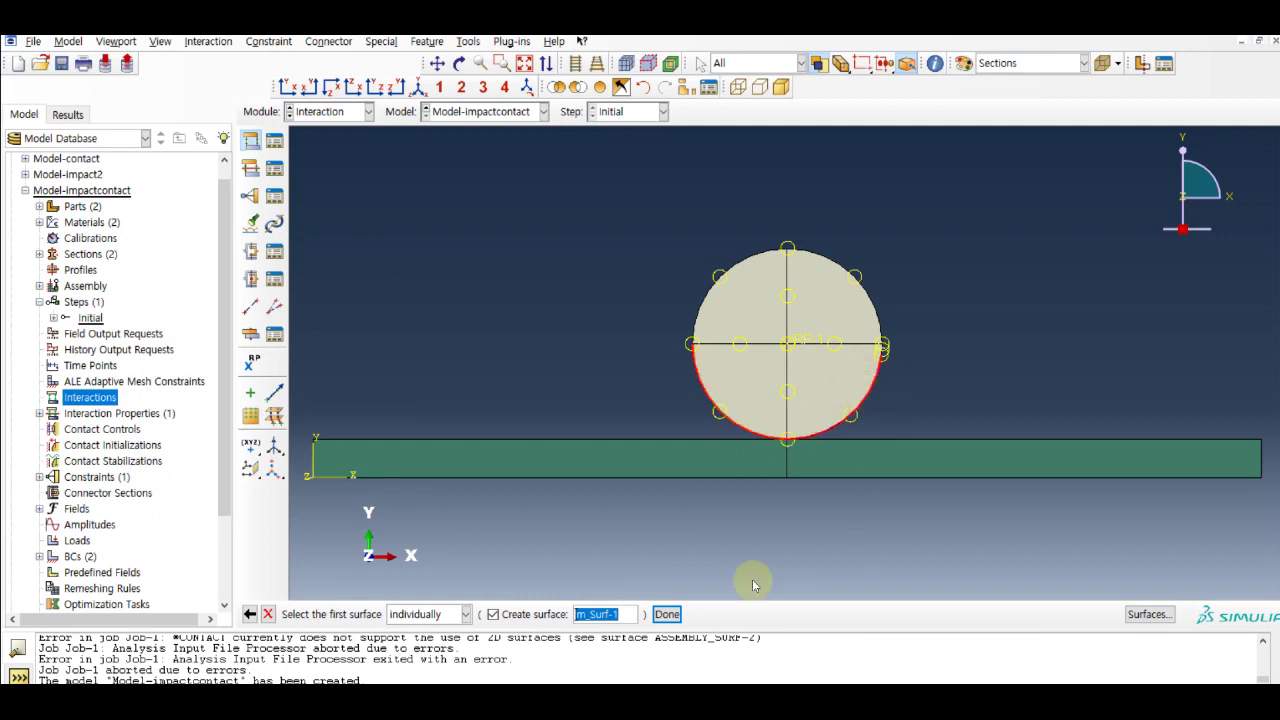
pyautogui.click(667, 614)
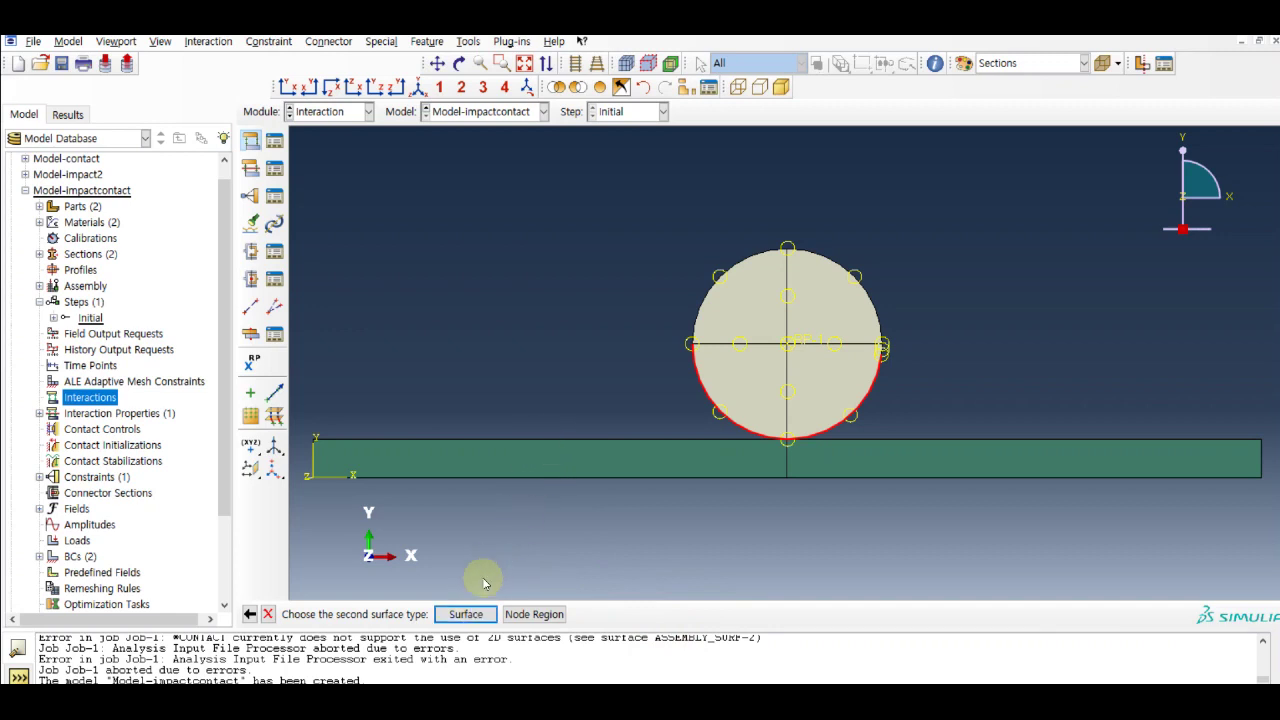
pyautogui.click(462, 613)
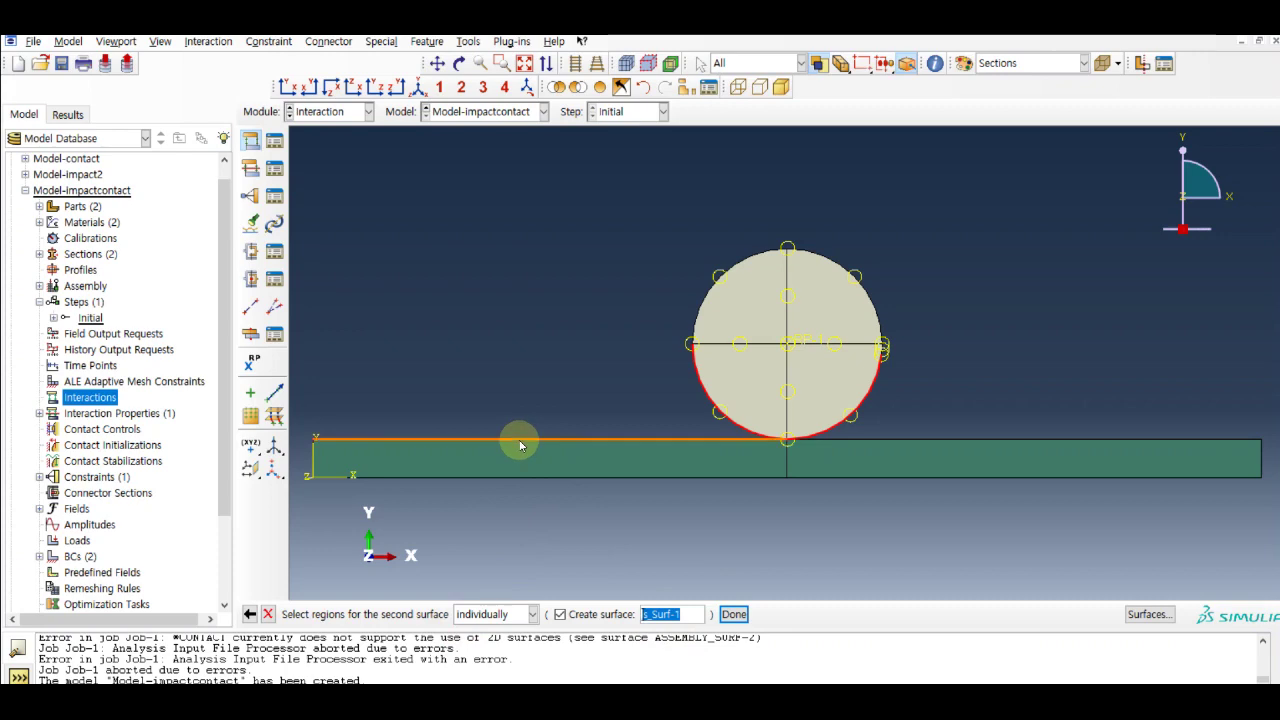
# - Assign the plate's two top edges as the second contact surface and create the interaction with the kinematic contact method and IntProp-1
pyautogui.click(520, 445)
pyautogui.keyDown('shift'); pyautogui.click(937, 441); pyautogui.keyUp('shift')
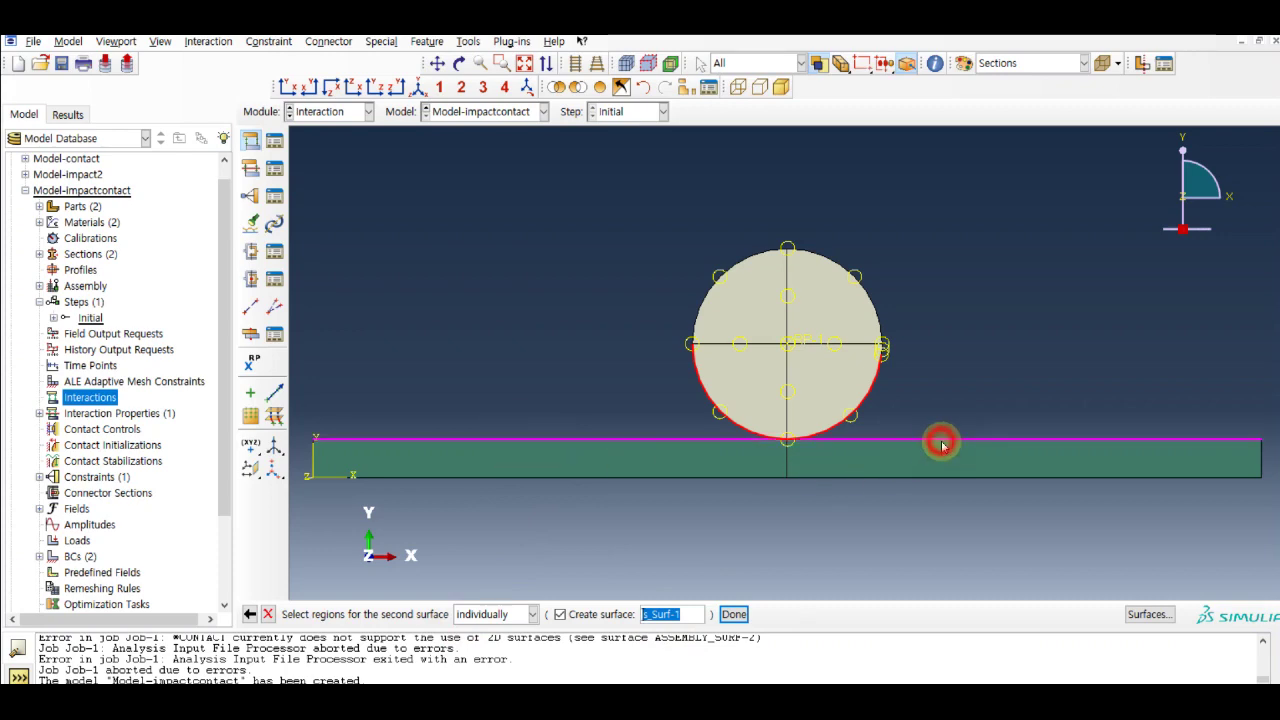
pyautogui.click(740, 614)
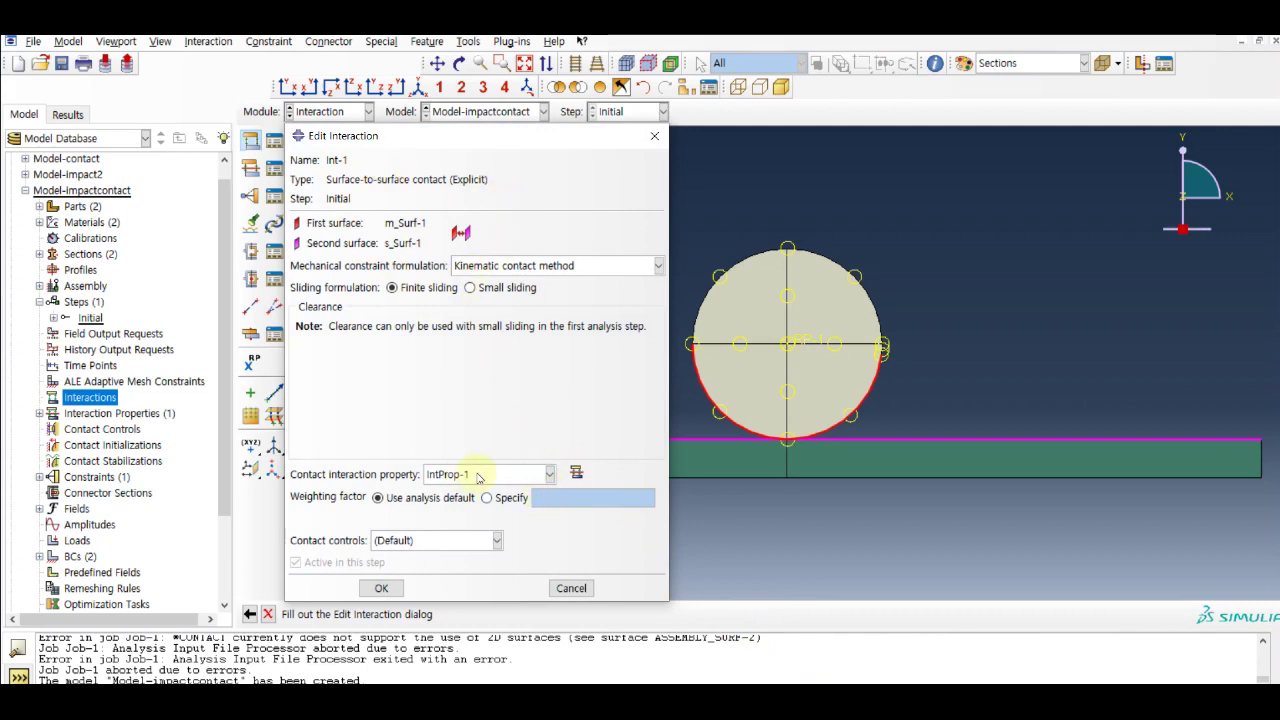
pyautogui.click(395, 589)
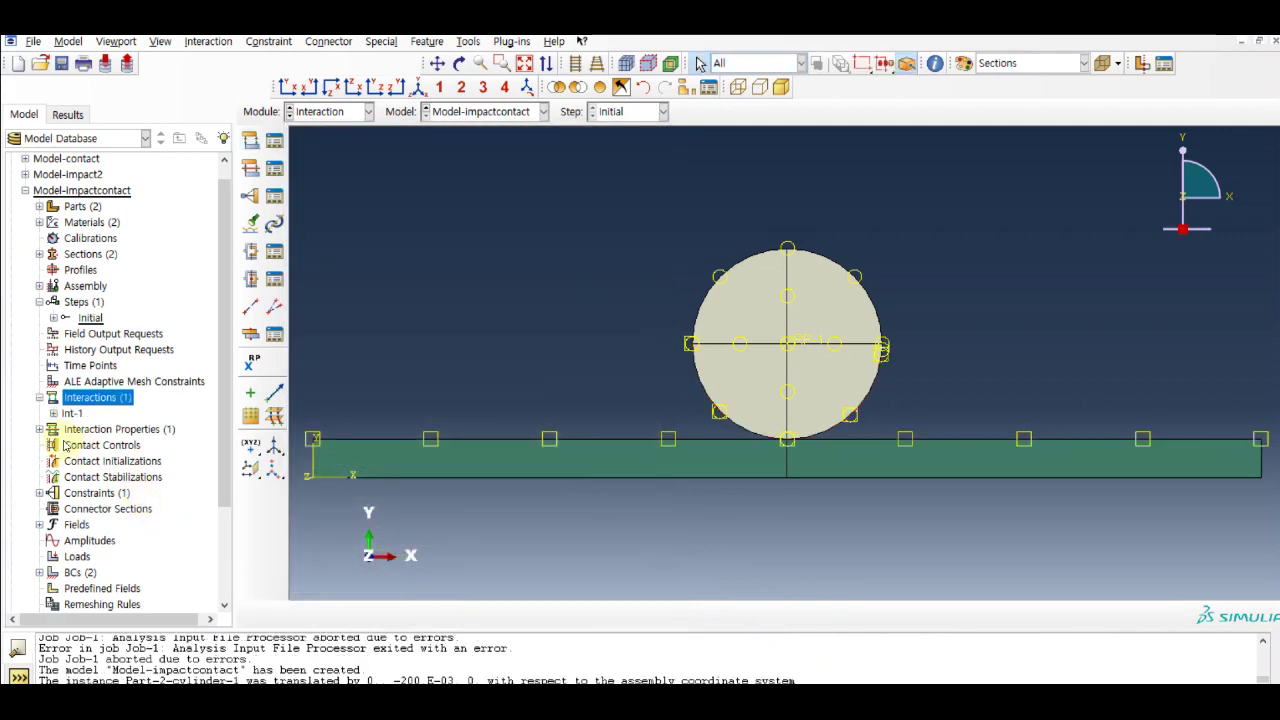
# - Review the tangential and normal behavior settings of the contact property IntProp-1
pyautogui.click(39, 429)
pyautogui.click(80, 445)
pyautogui.rightClick(82, 445)
pyautogui.click(105, 470)
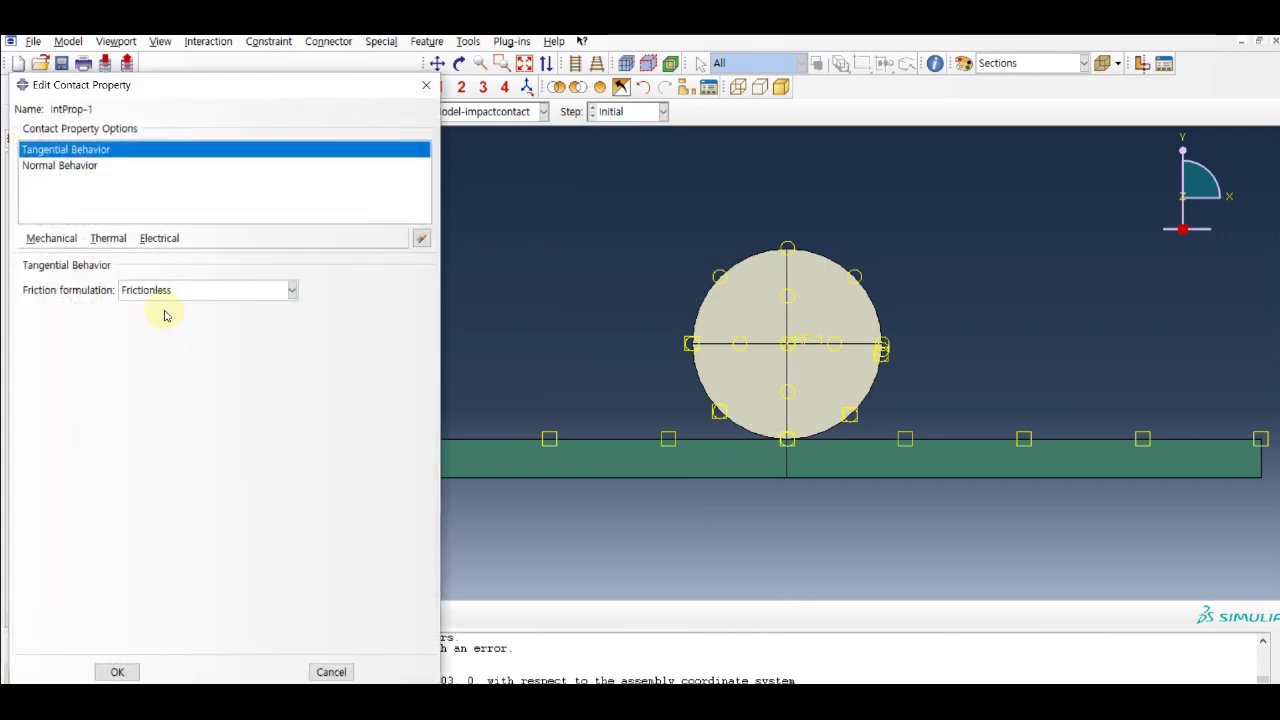
pyautogui.click(86, 165)
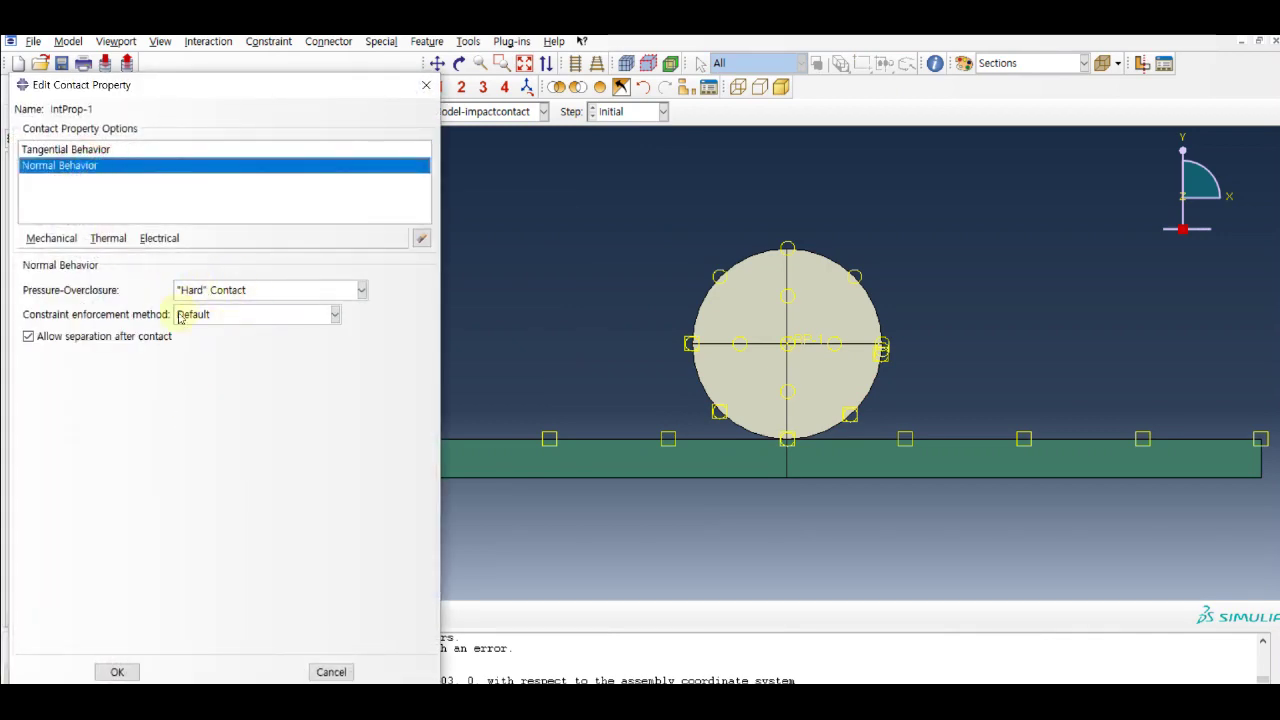
pyautogui.click(117, 671)
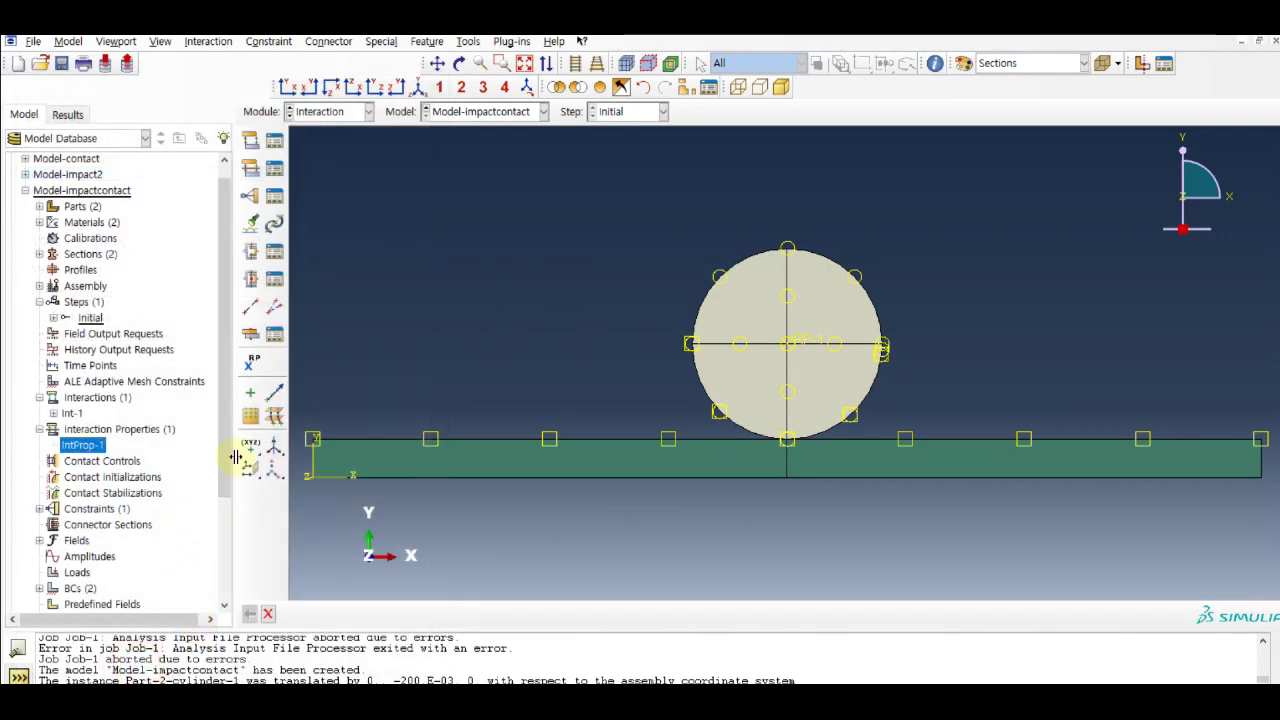
# - Create a Dynamic, Explicit step named Step-1 after the Initial step with a time period of 0.005
pyautogui.doubleClick(79, 302)
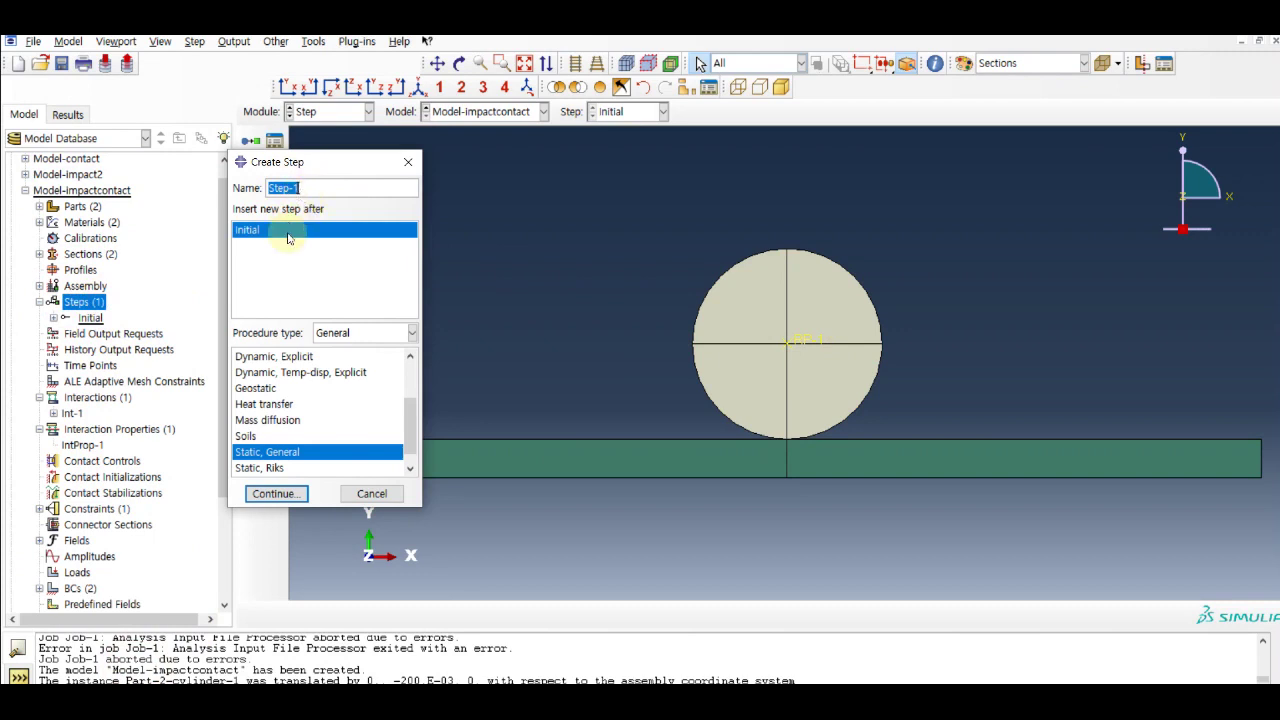
pyautogui.click(280, 357)
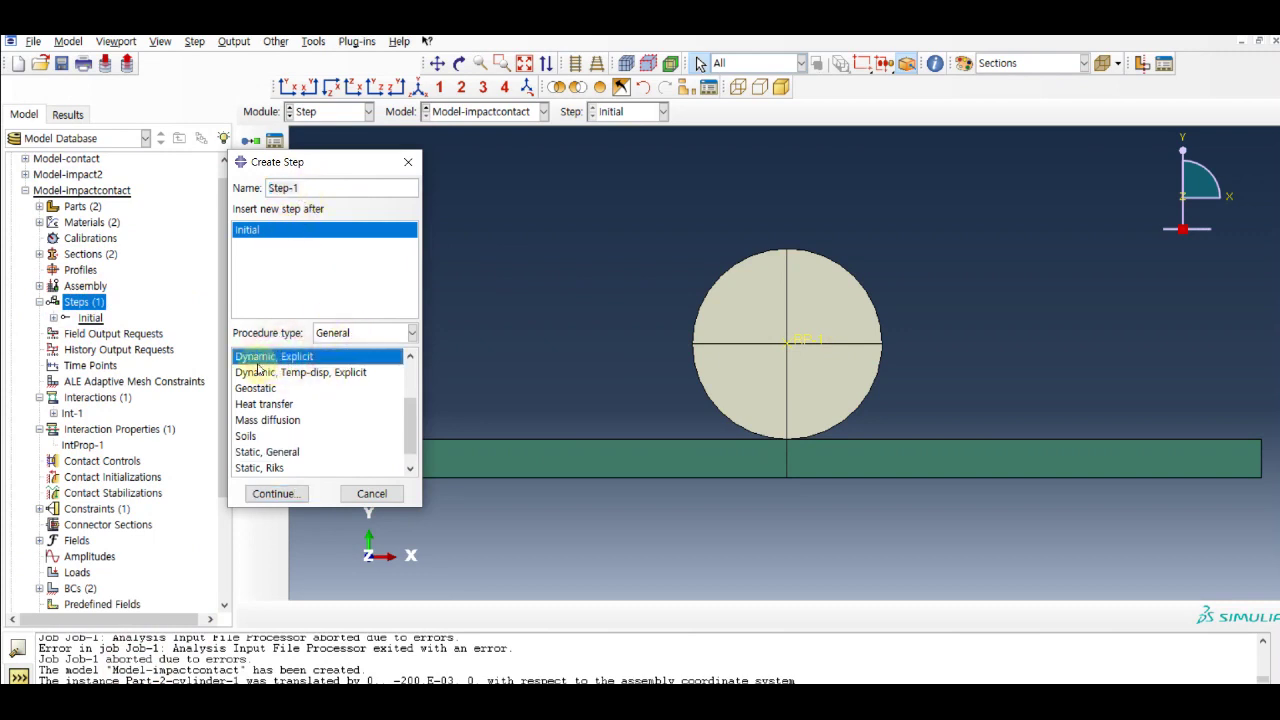
pyautogui.click(291, 495)
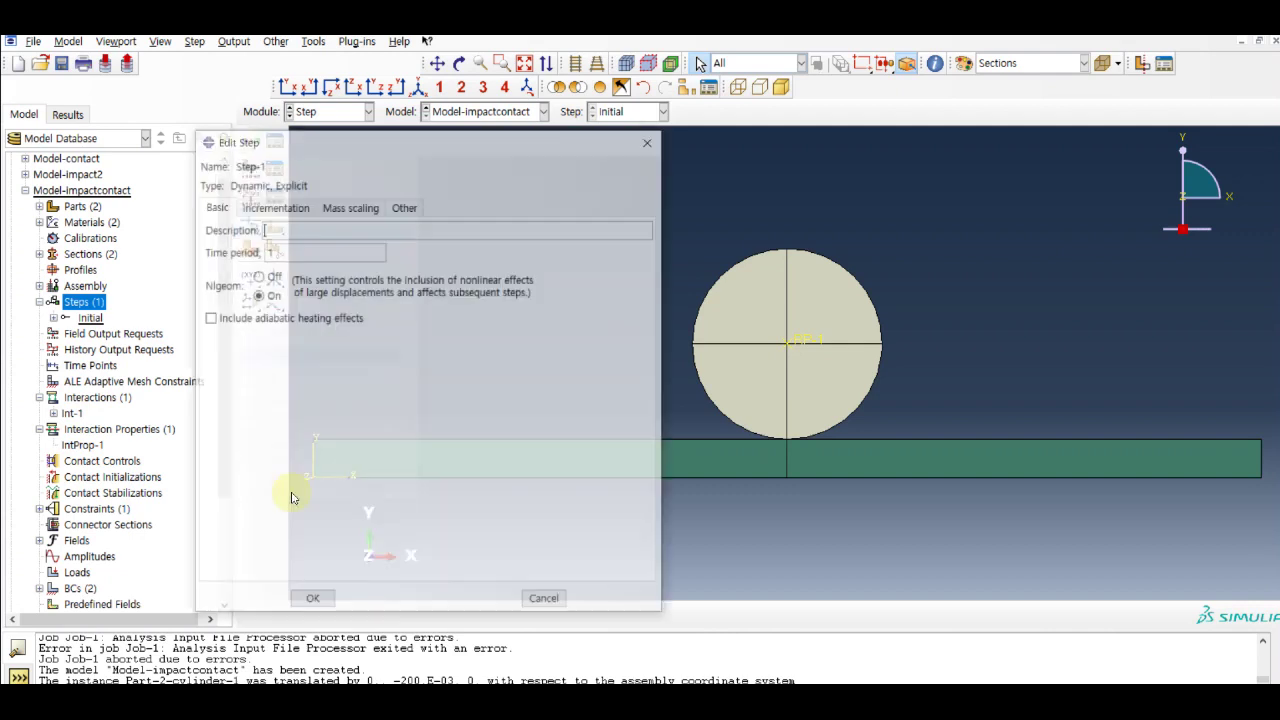
pyautogui.moveTo(300, 252); pyautogui.dragTo(252, 257)
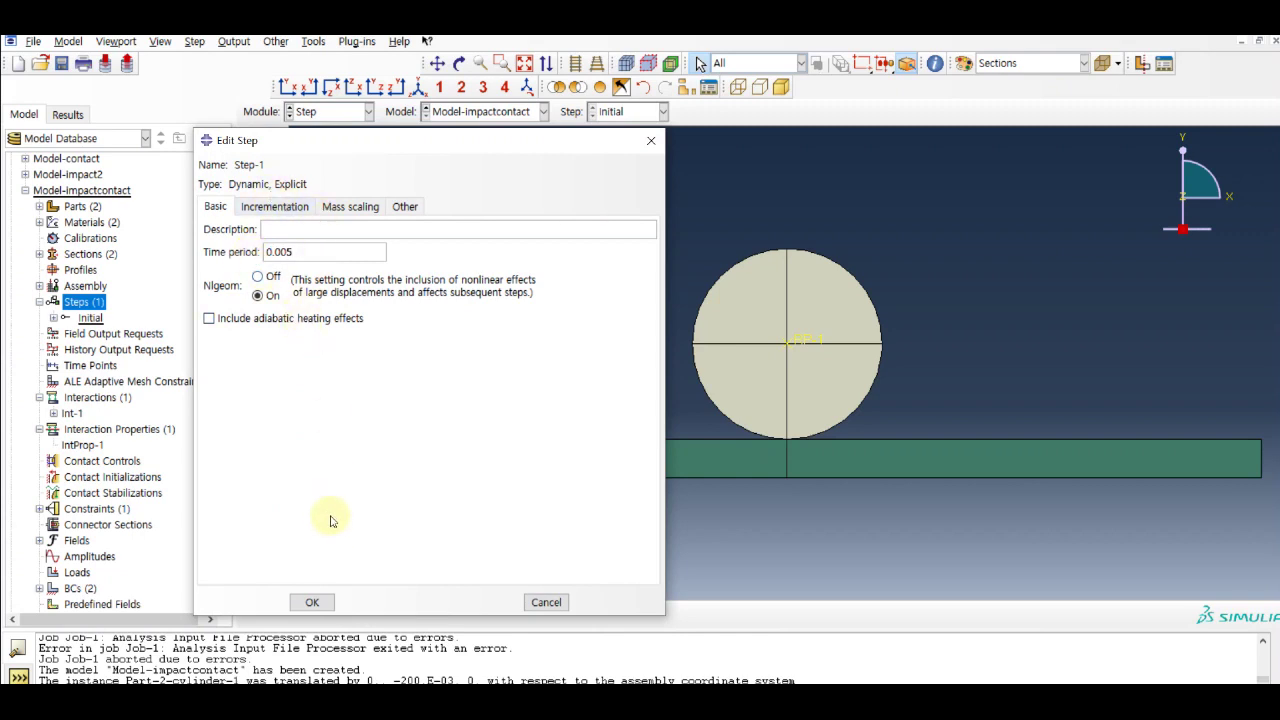
pyautogui.click(310, 601)
# - Review the rigid body constraint Constraint-1 on the cylinder
pyautogui.moveTo(223, 397); pyautogui.dragTo(238, 470)
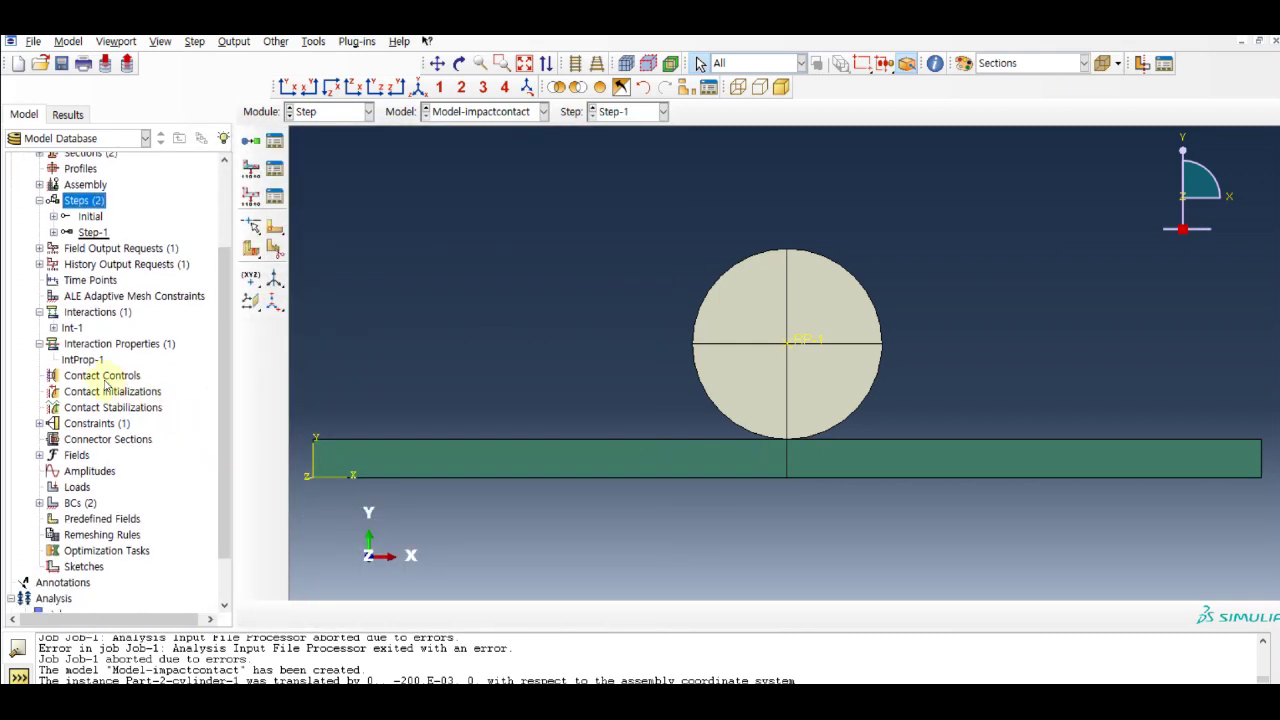
pyautogui.click(40, 423)
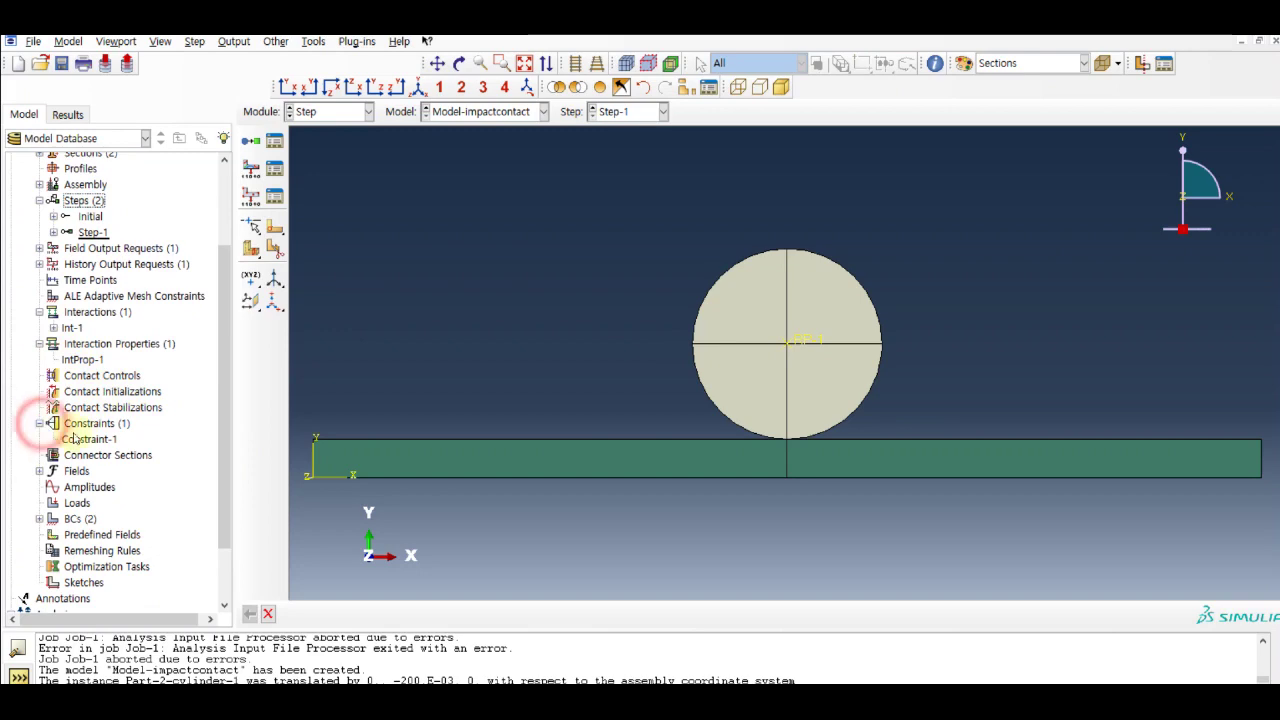
pyautogui.doubleClick(89, 439)
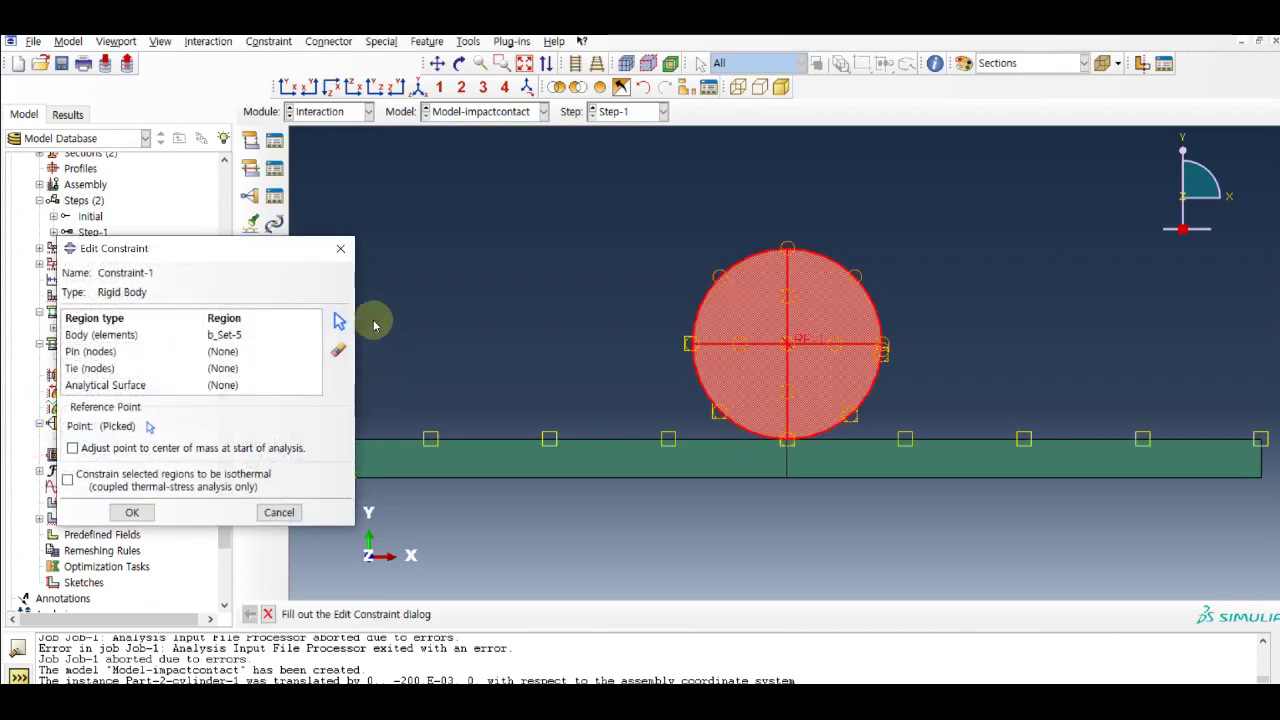
pyautogui.click(340, 246)
# - Review the boundary conditions BC-1-fixed and BC-2-sym
pyautogui.moveTo(226, 440); pyautogui.dragTo(200, 492)
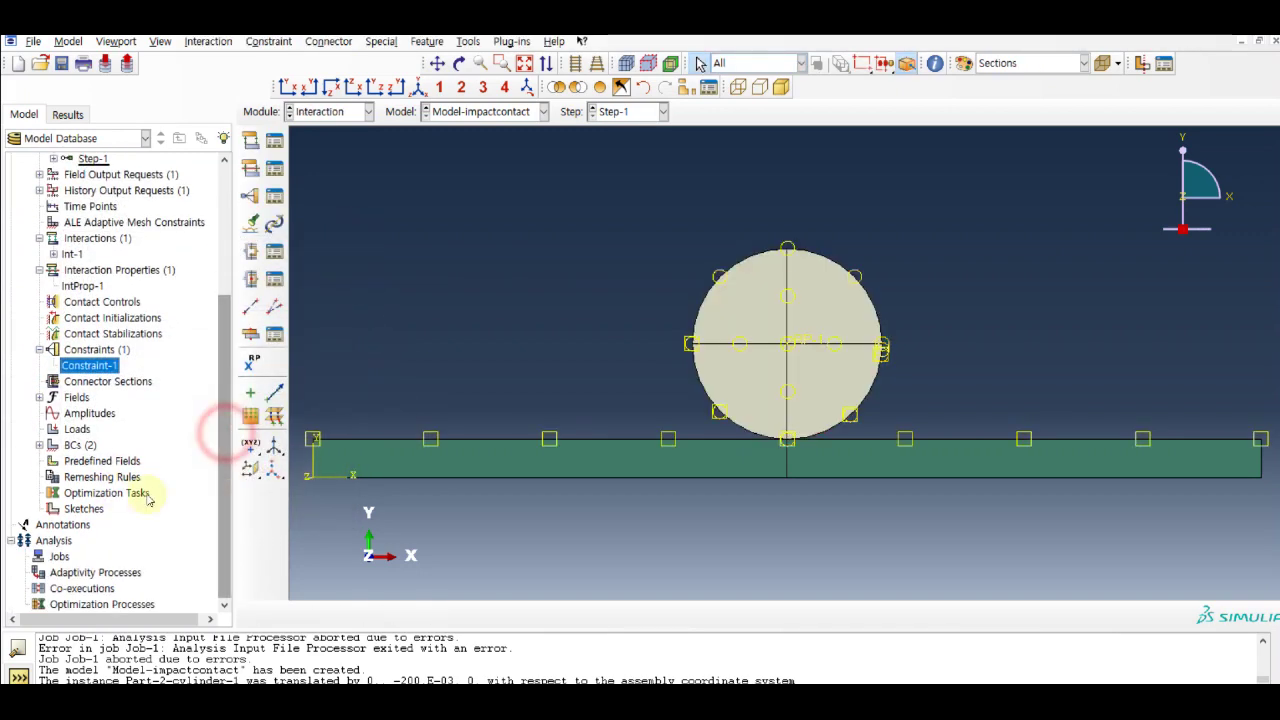
pyautogui.click(39, 445)
pyautogui.doubleClick(86, 462)
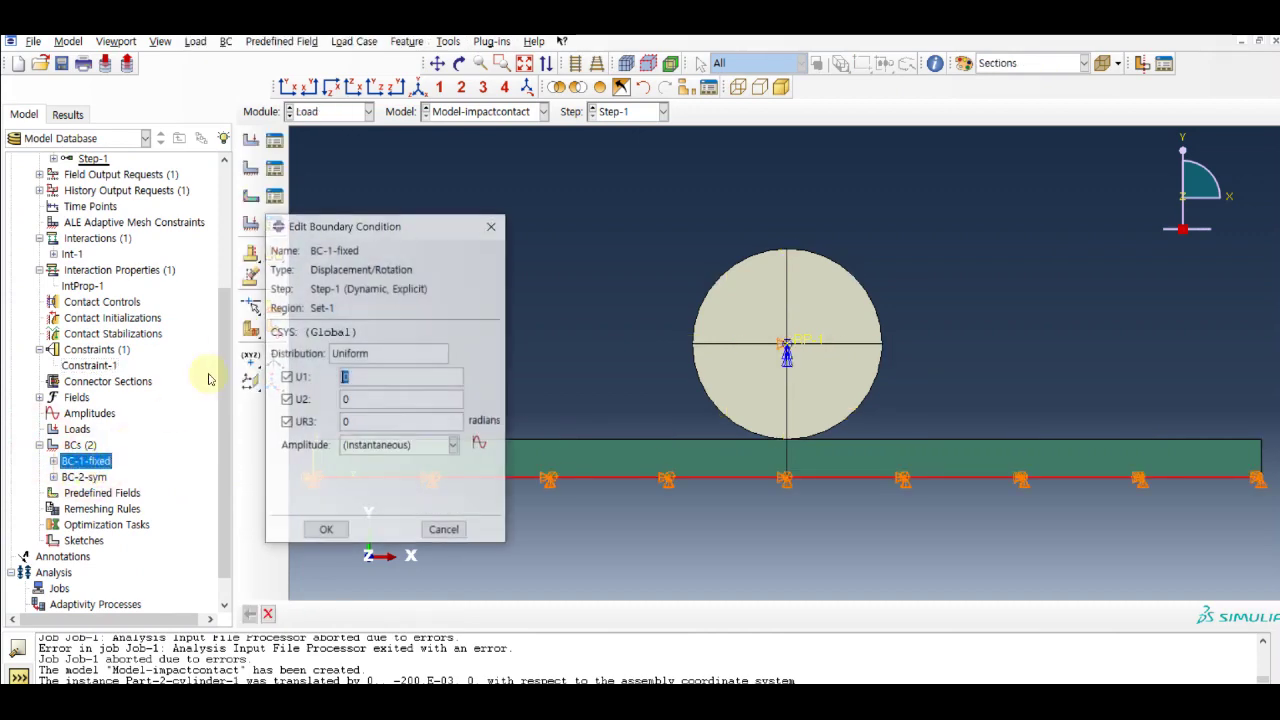
pyautogui.doubleClick(84, 477)
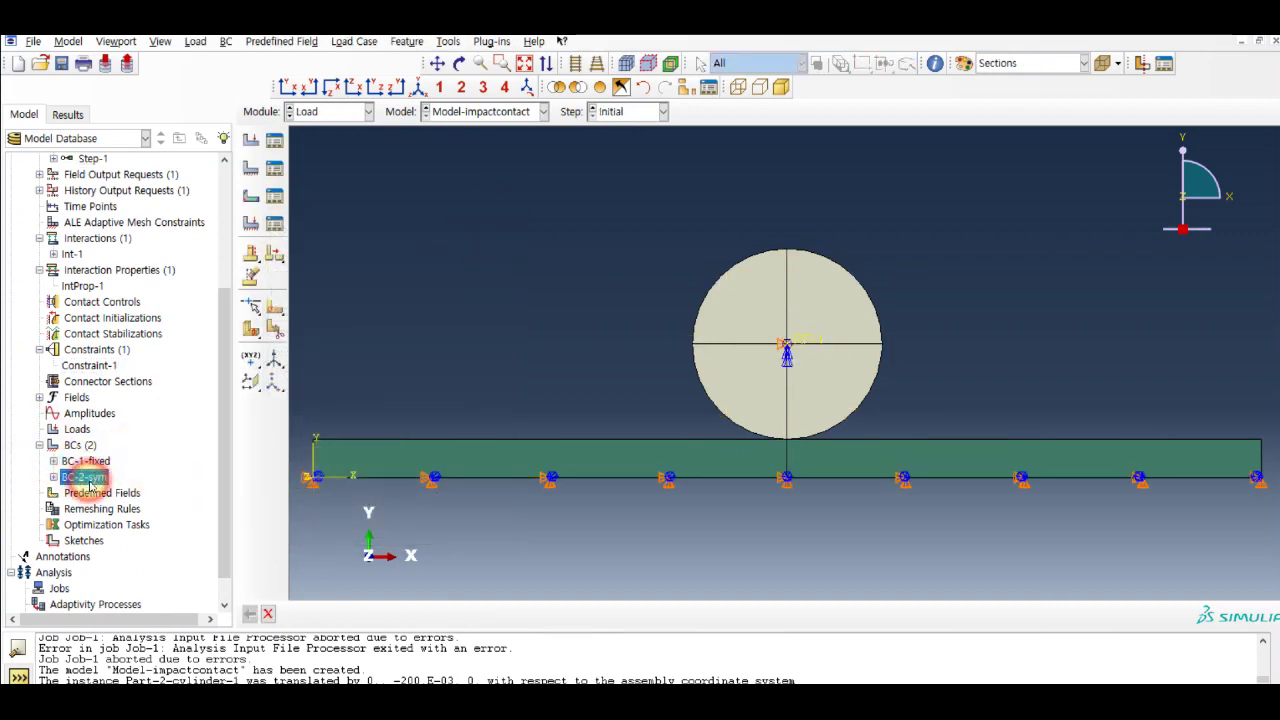
pyautogui.click(525, 200)
# - Switch to the Mesh module and display the part Part-1-plate for meshing
pyautogui.moveTo(226, 438); pyautogui.dragTo(342, 177)
pyautogui.click(340, 112)
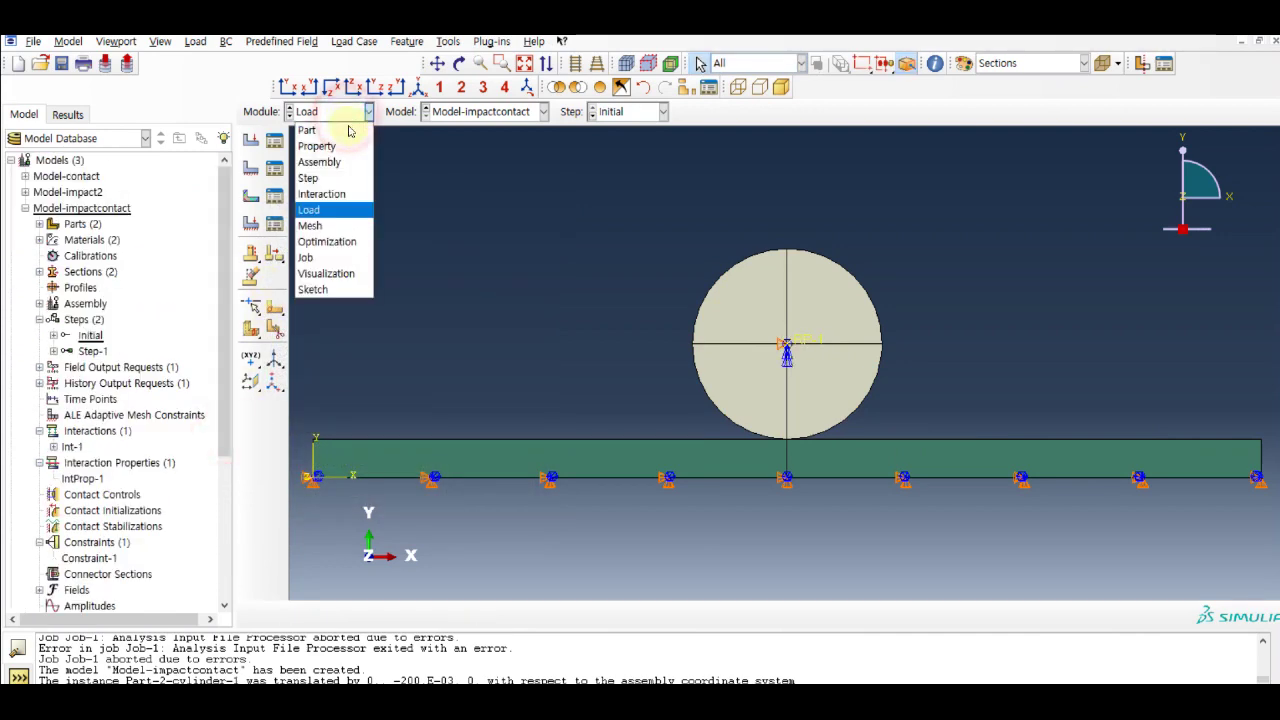
pyautogui.click(337, 227)
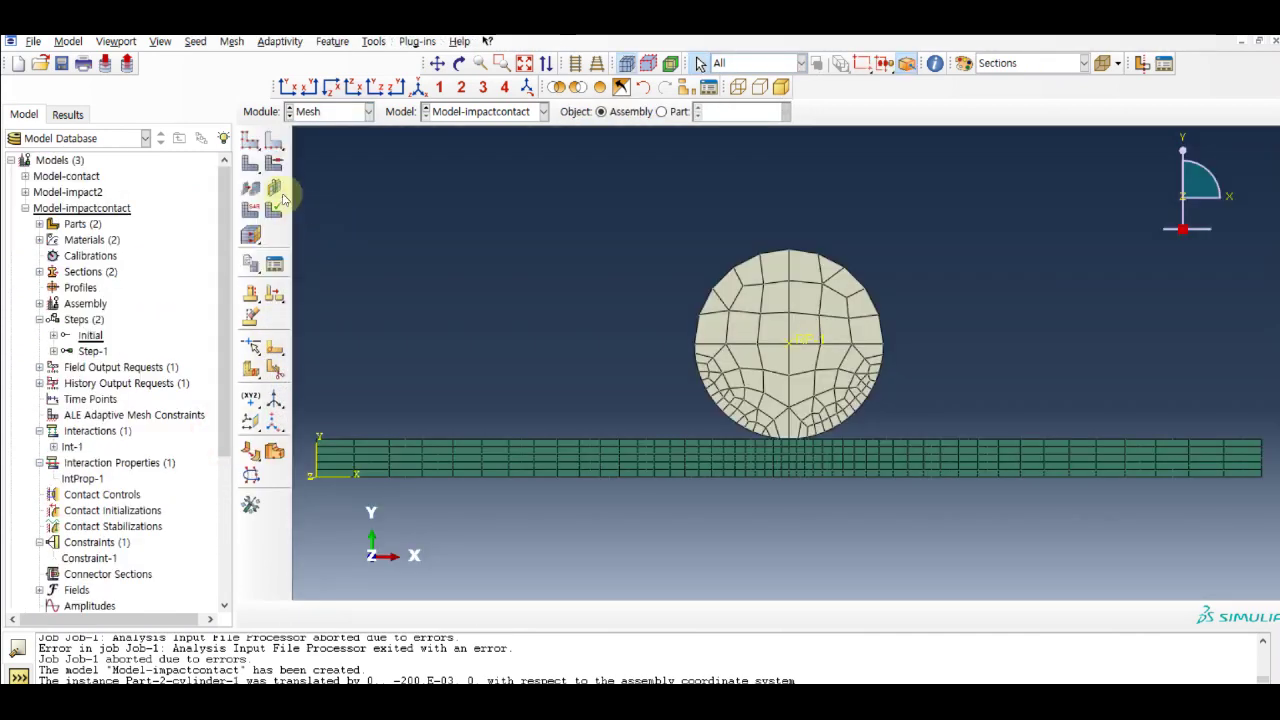
pyautogui.click(661, 111)
pyautogui.click(743, 111)
pyautogui.click(735, 126)
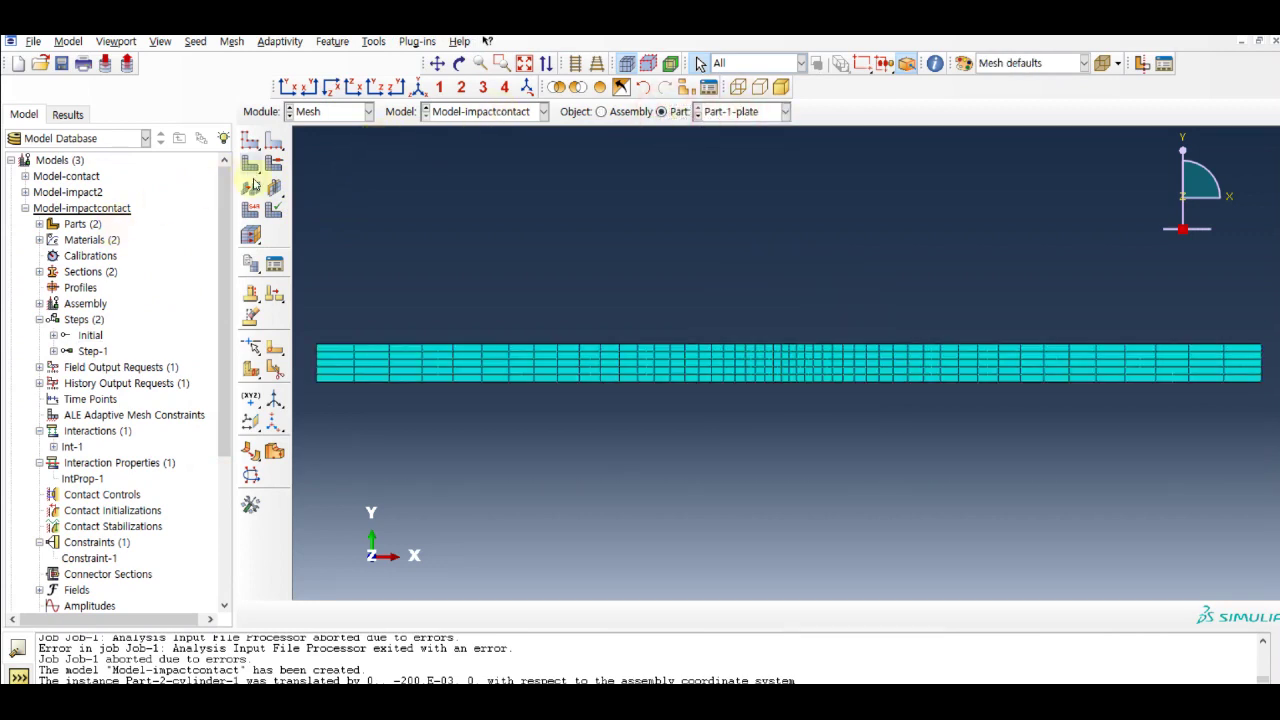
# - Assign Explicit, Linear, Plane Strain elements to the whole plate and remesh the part
pyautogui.click(250, 209)
pyautogui.moveTo(310, 323); pyautogui.dragTo(1266, 412)
pyautogui.click(638, 614)
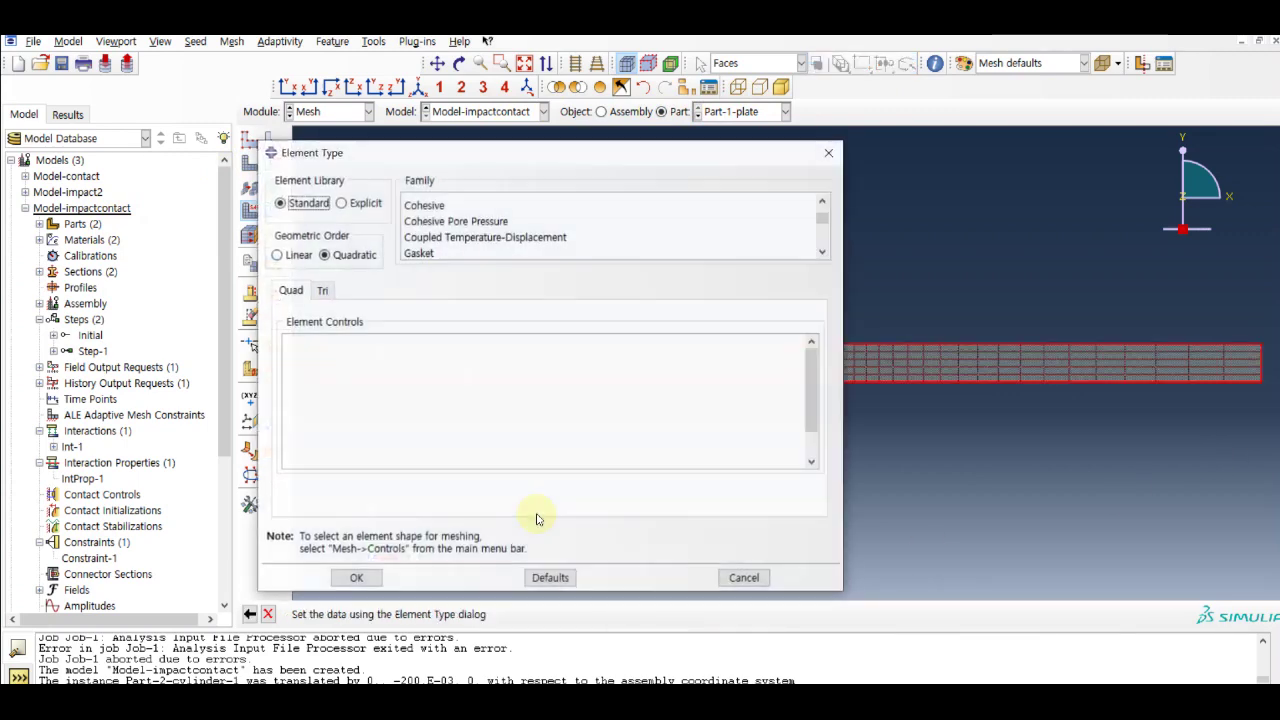
pyautogui.click(350, 204)
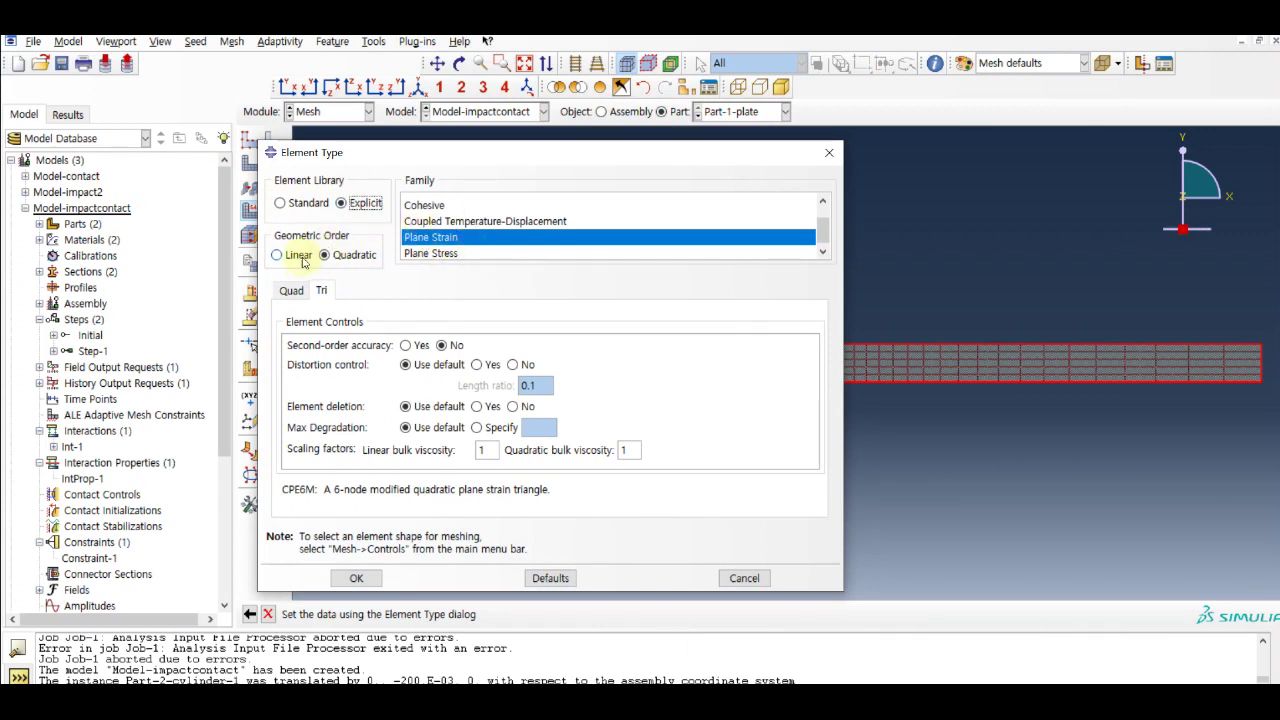
pyautogui.click(296, 259)
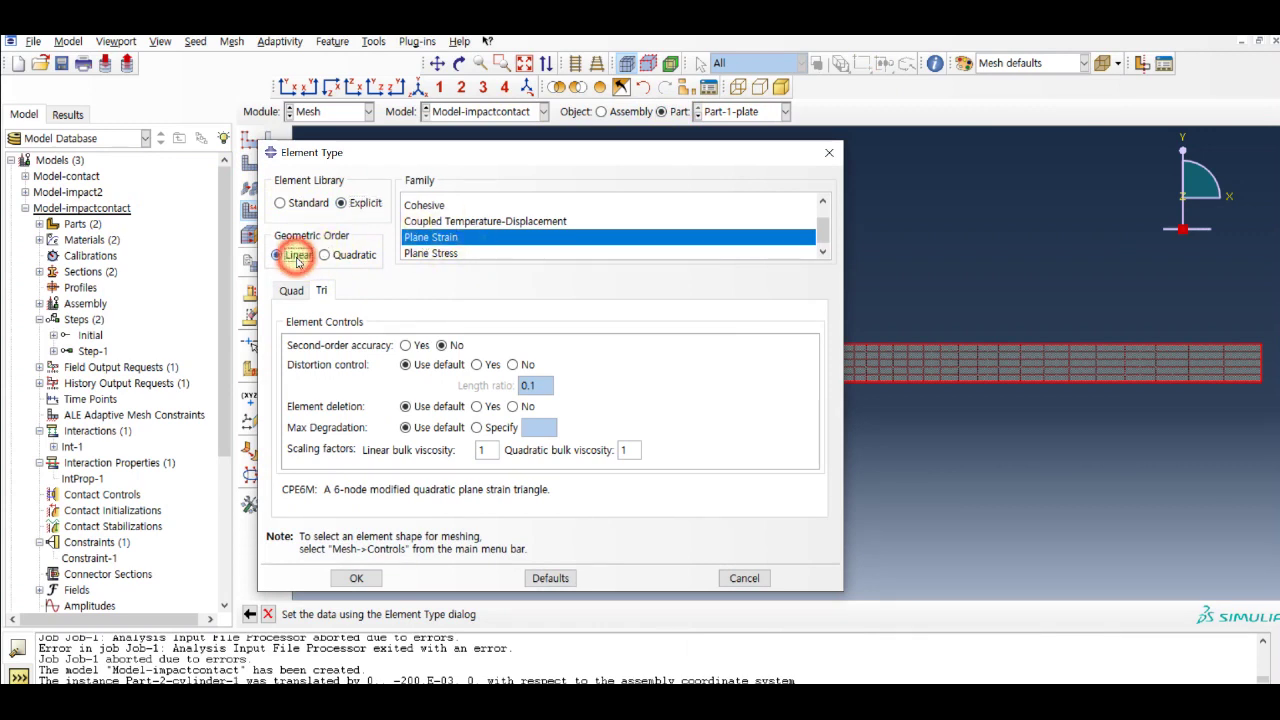
pyautogui.click(290, 296)
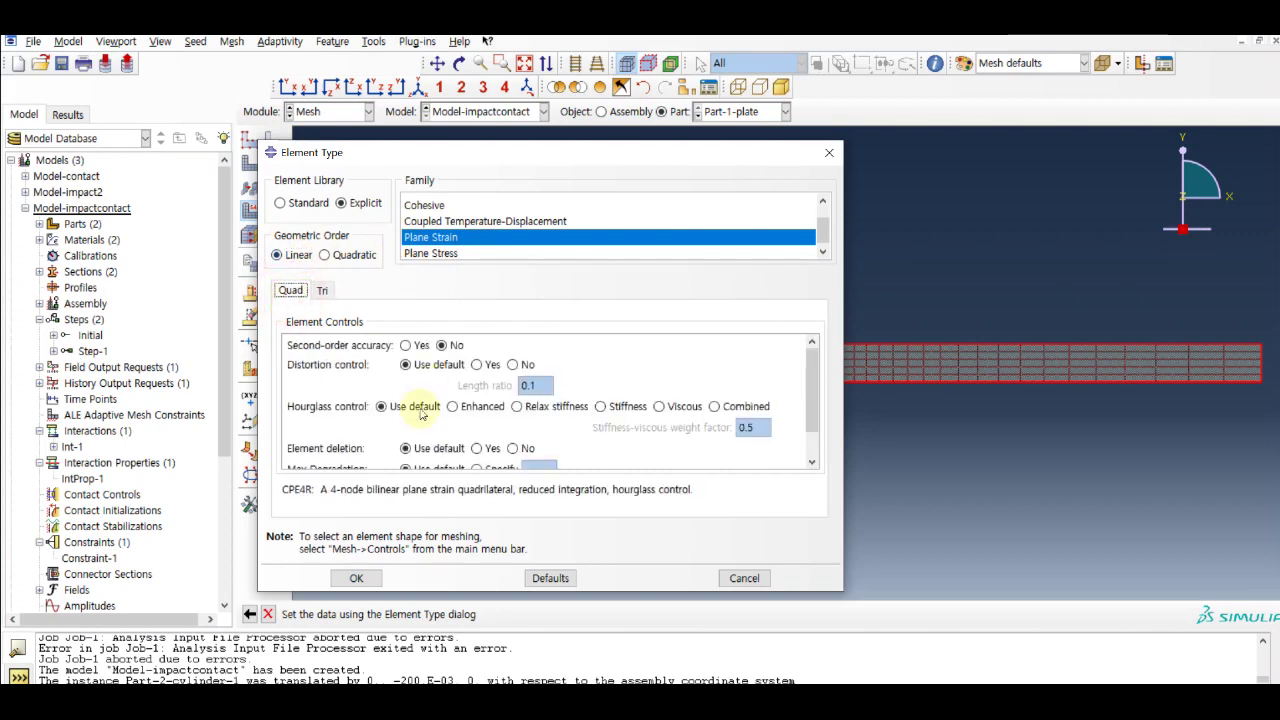
pyautogui.click(357, 579)
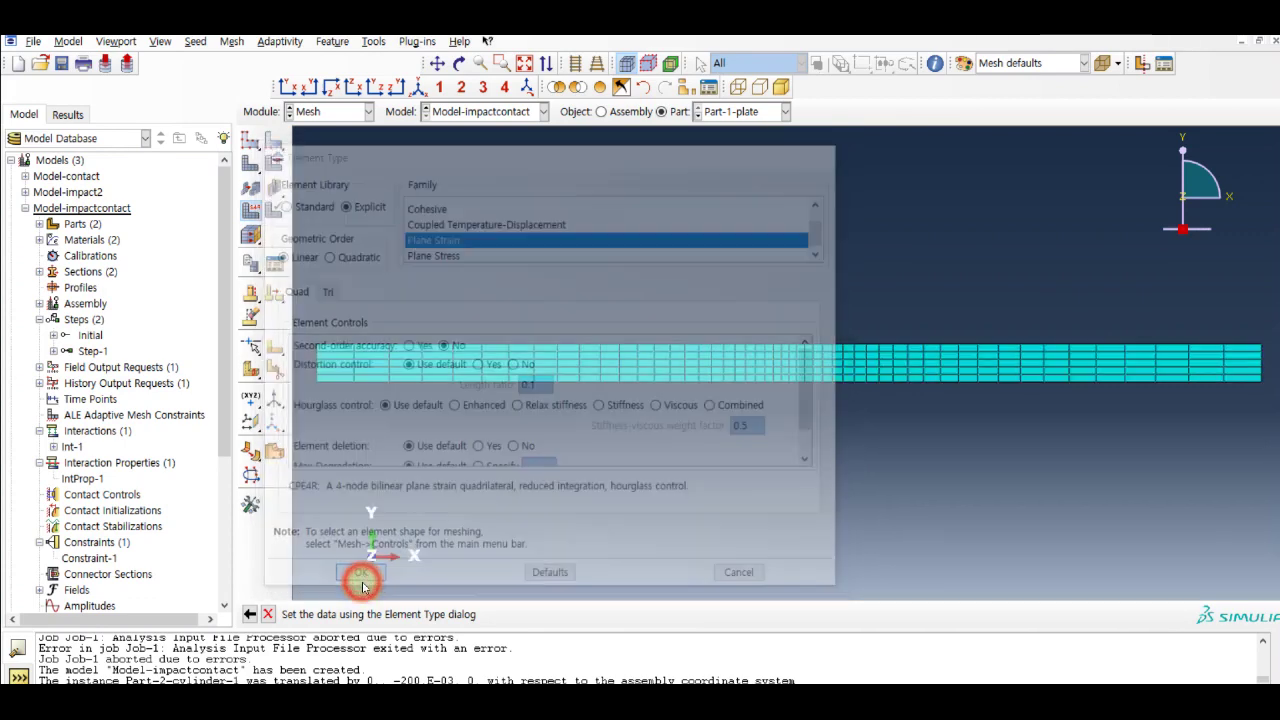
pyautogui.click(247, 170)
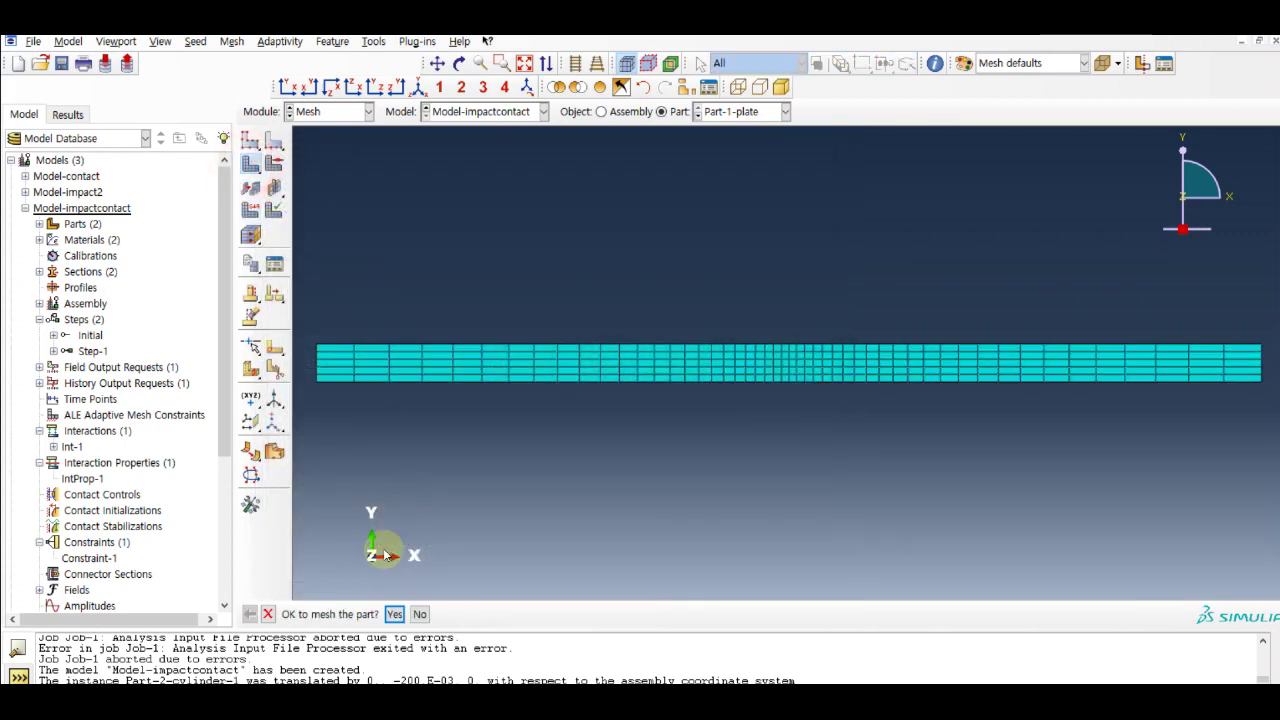
pyautogui.click(393, 614)
# - Switch to Part-2-cylinder, assign elements from the Explicit library to the whole part and remesh it
pyautogui.click(742, 111)
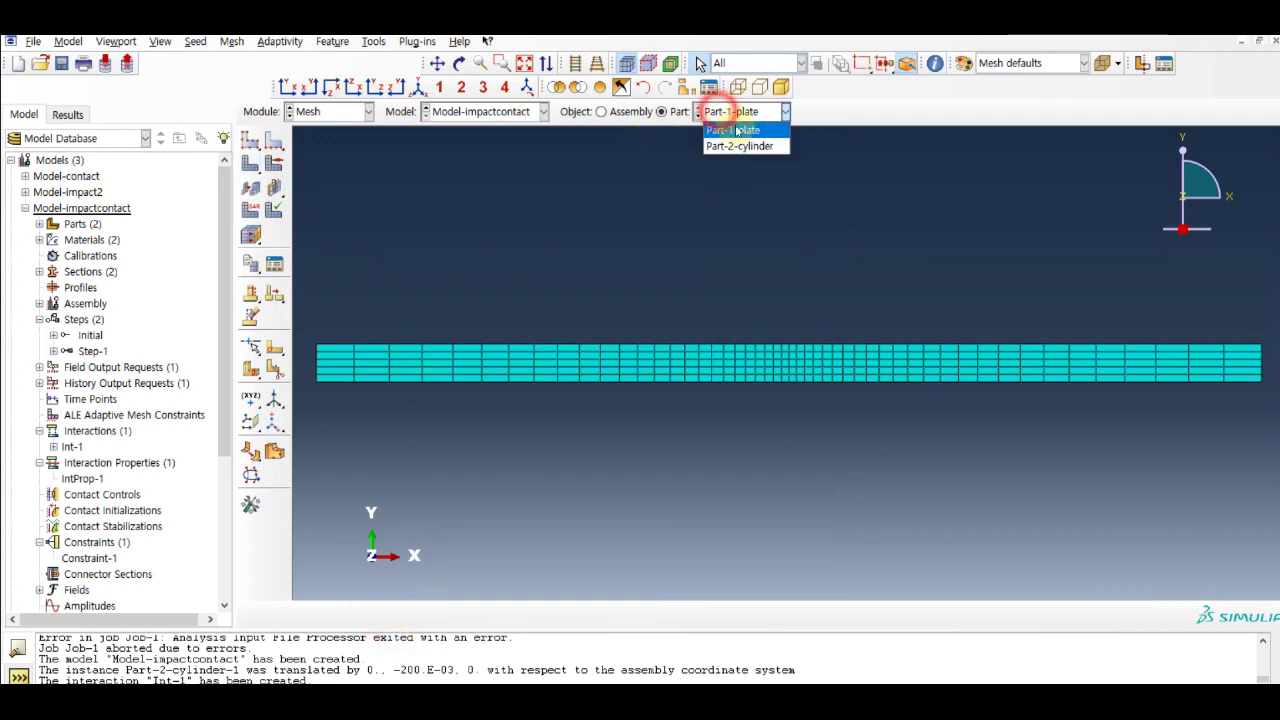
pyautogui.click(736, 144)
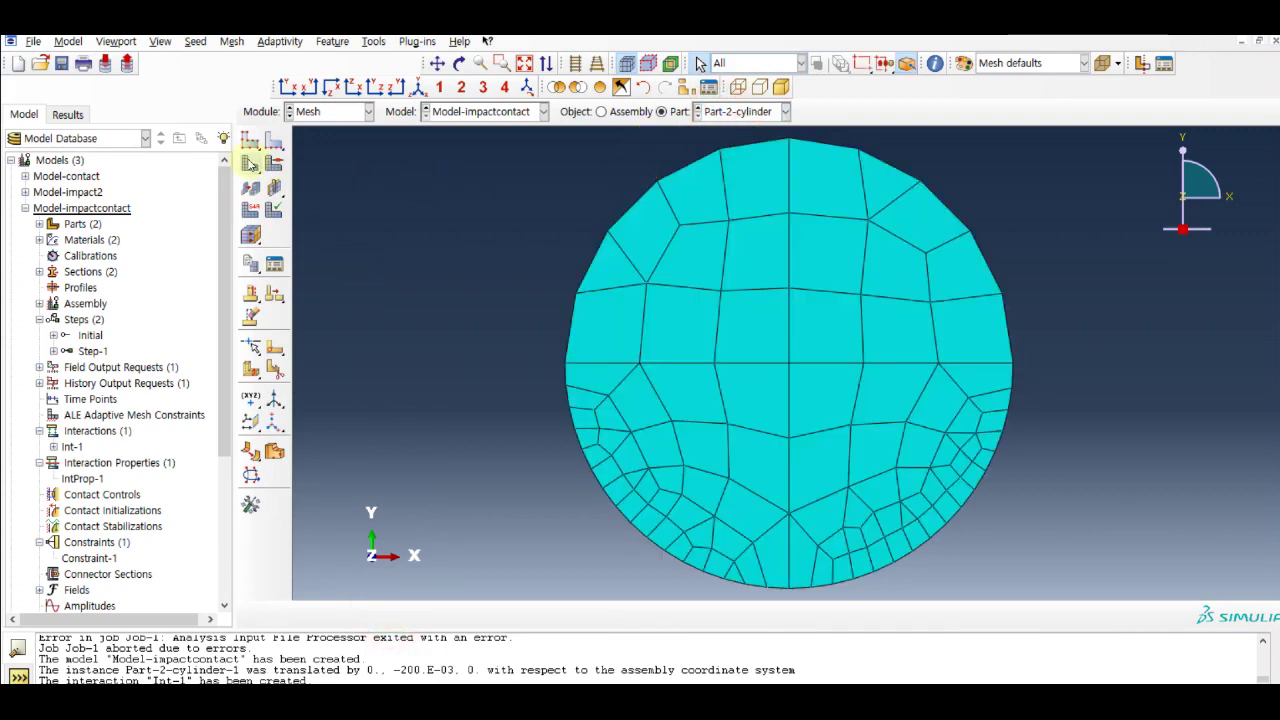
pyautogui.click(250, 209)
pyautogui.moveTo(532, 200); pyautogui.dragTo(1030, 495)
pyautogui.click(640, 612)
pyautogui.click(342, 203)
pyautogui.click(356, 578)
pyautogui.click(250, 165)
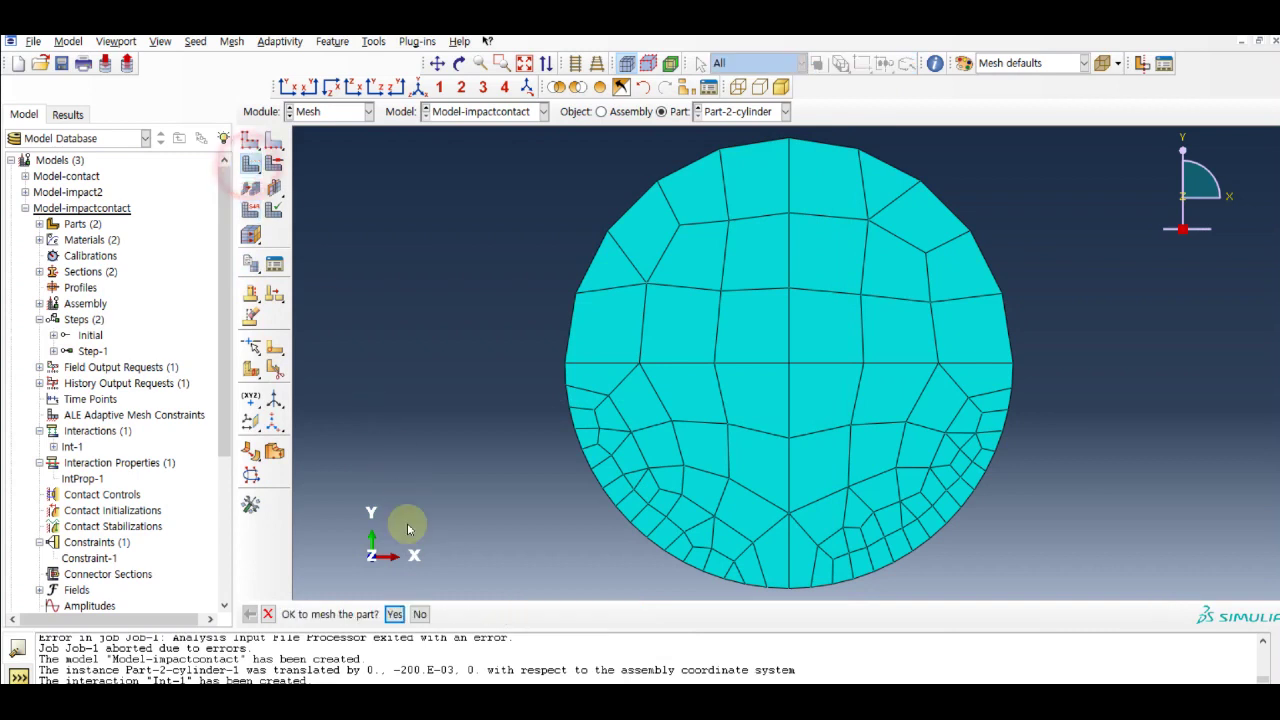
pyautogui.click(395, 612)
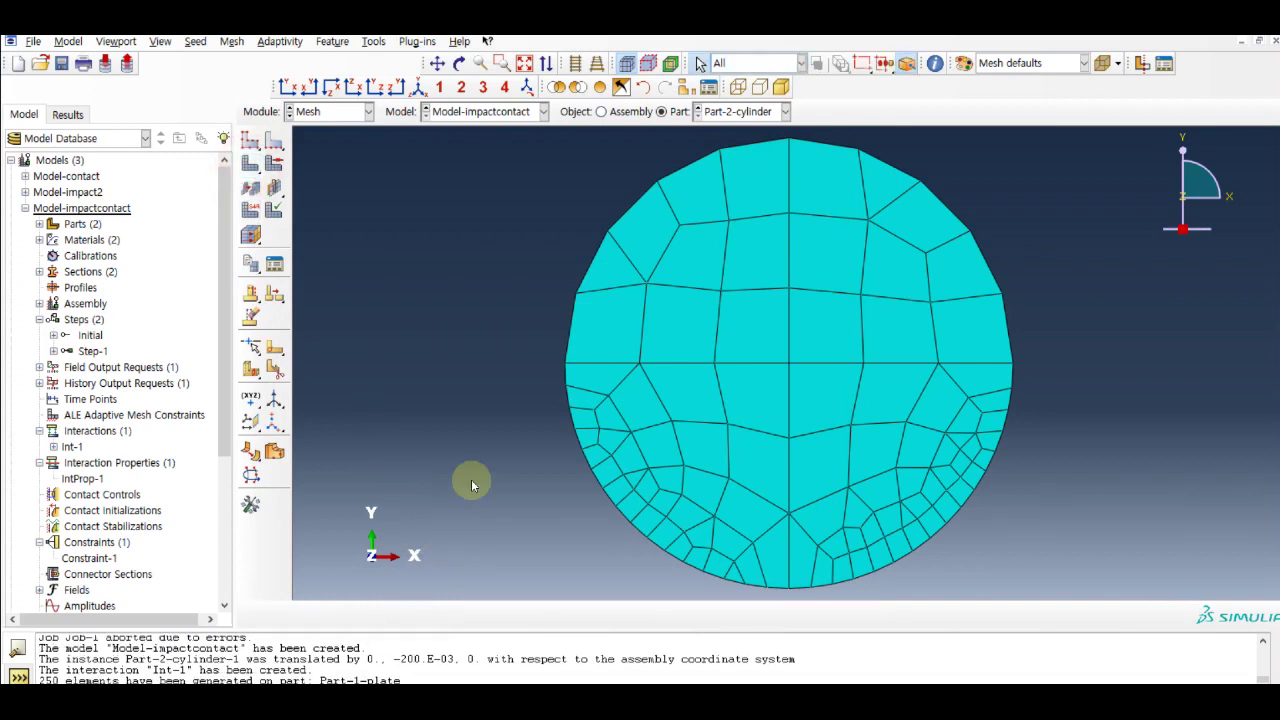
# - Create a mechanical Velocity predefined field in the Initial step on the cylinder's reference point RP-1 with V2 set to -10
pyautogui.click(336, 111)
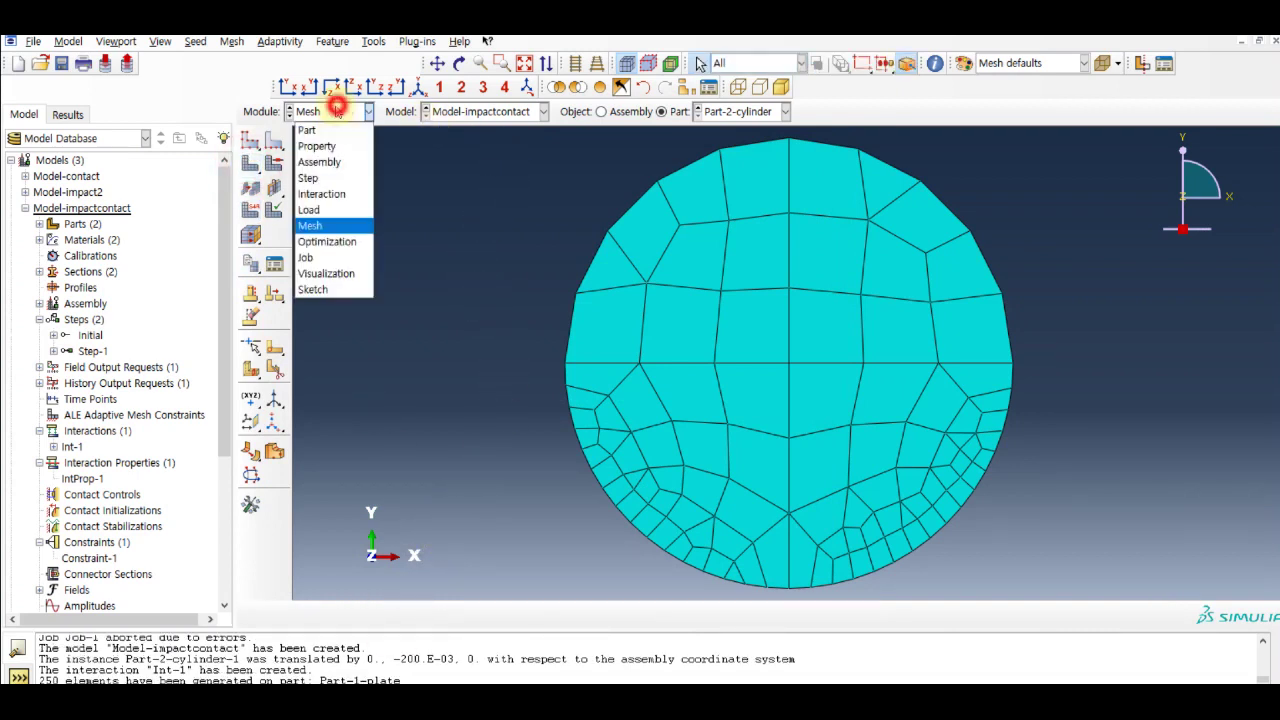
pyautogui.click(325, 162)
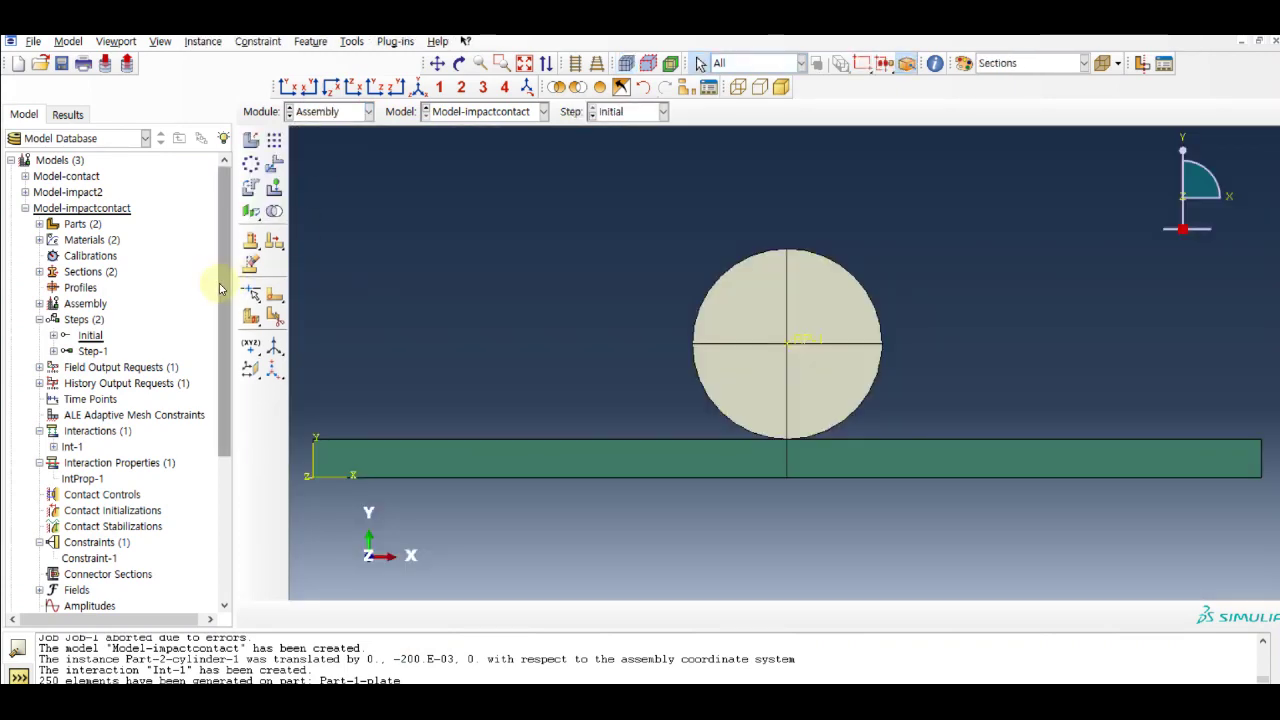
pyautogui.scroll(-5, 214, 280)
pyautogui.doubleClick(116, 463)
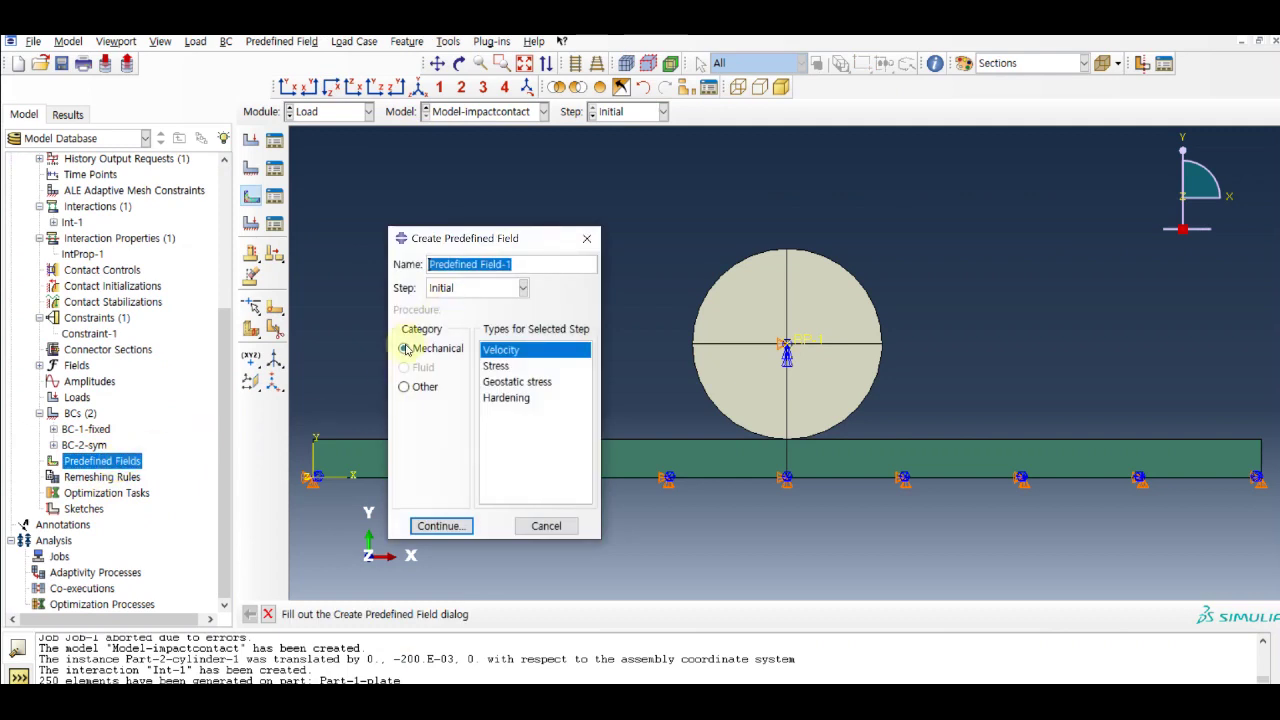
pyautogui.click(451, 524)
pyautogui.moveTo(673, 240); pyautogui.dragTo(899, 386)
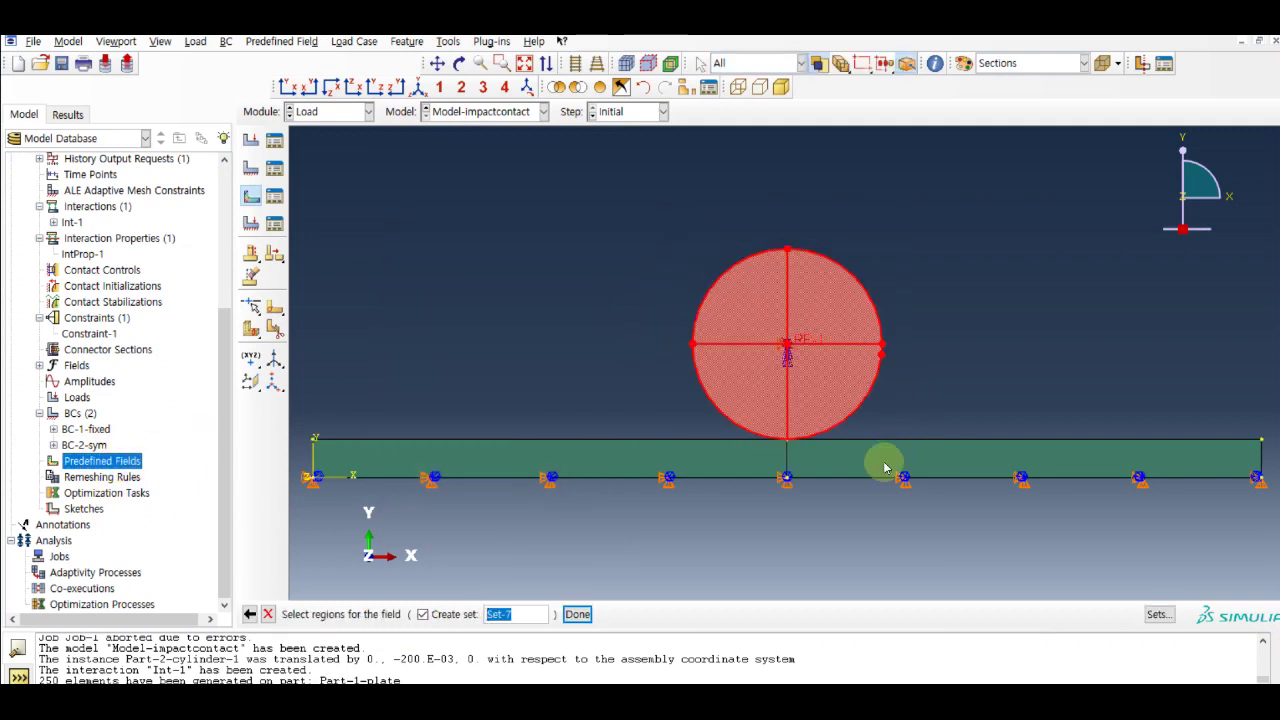
pyautogui.click(575, 311)
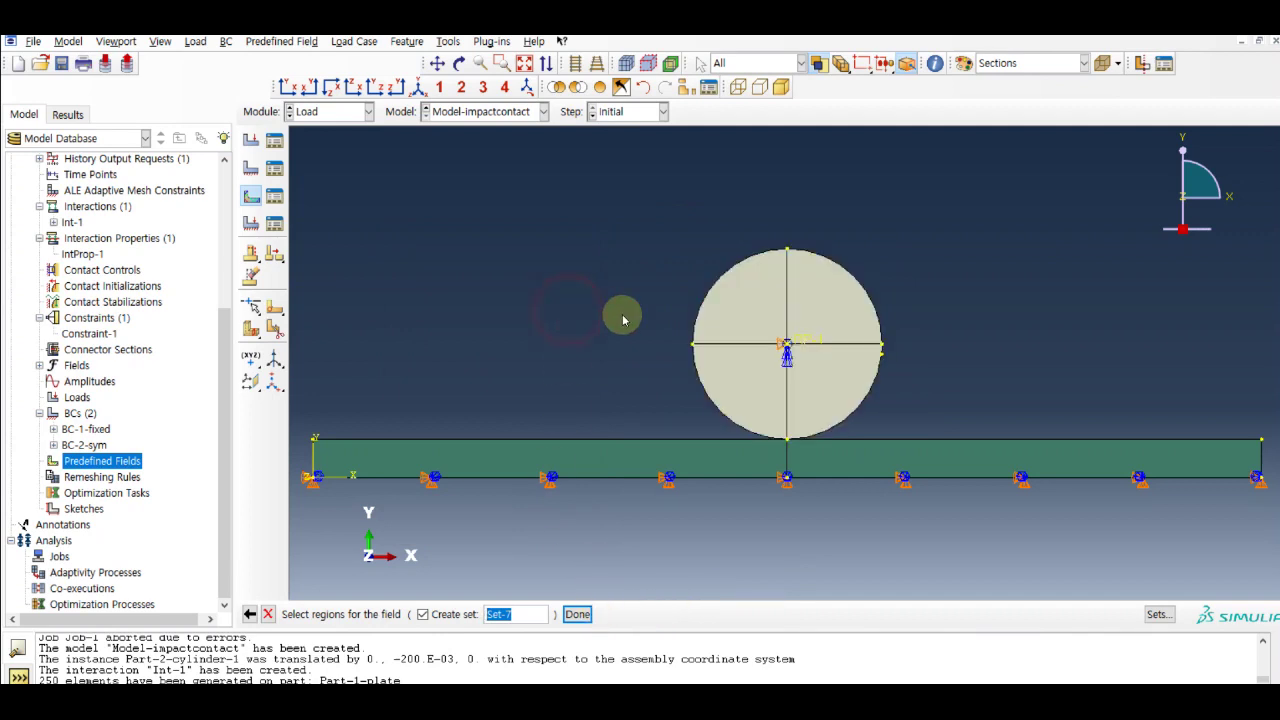
pyautogui.click(788, 345)
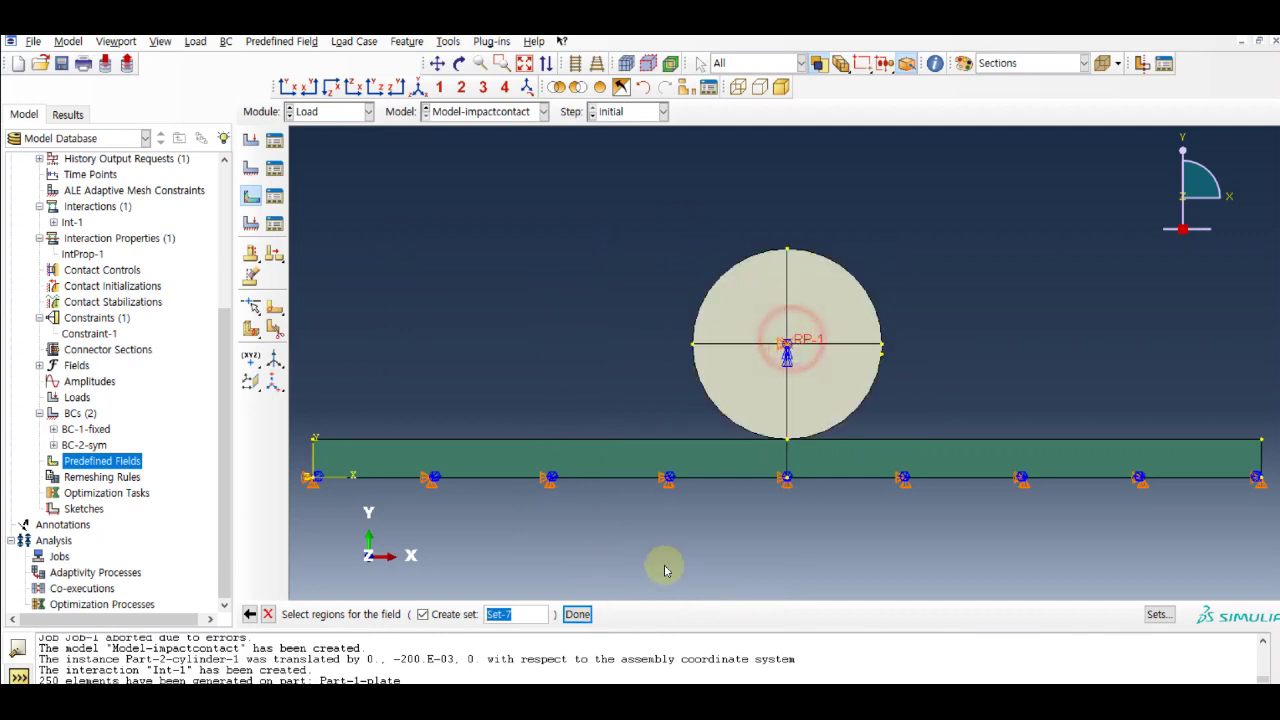
pyautogui.click(577, 614)
pyautogui.click(861, 270)
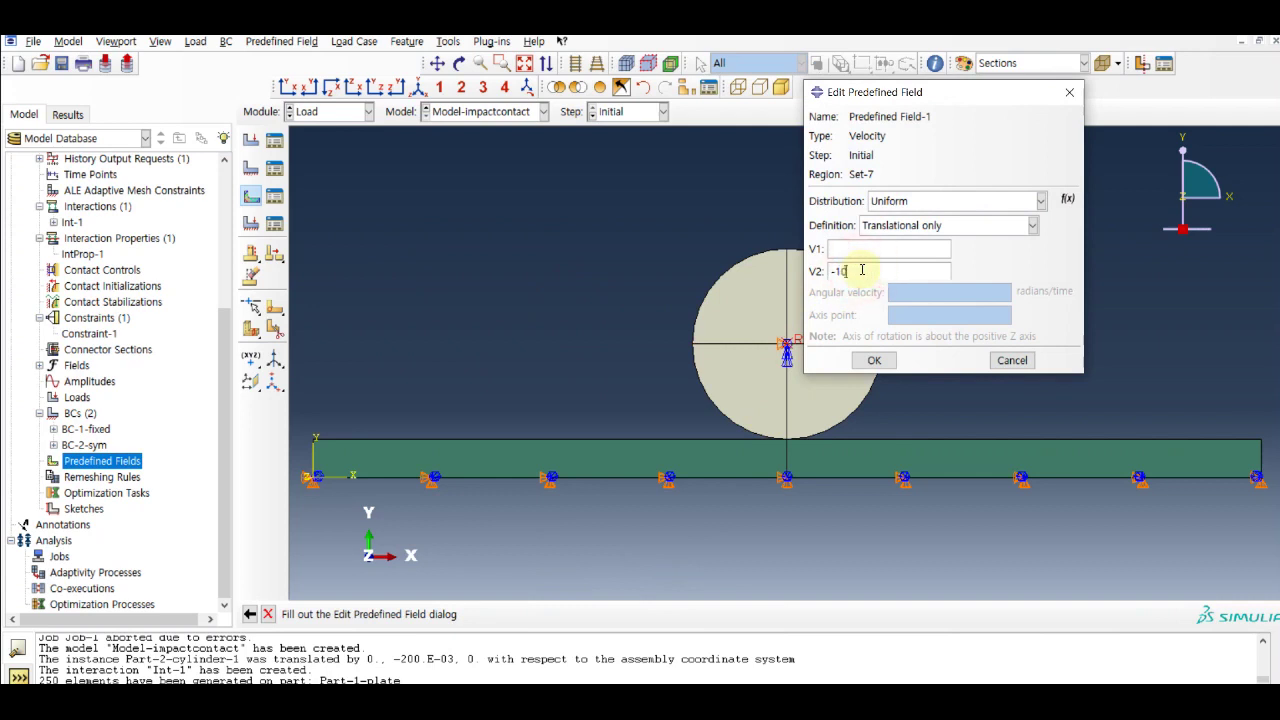
pyautogui.click(880, 360)
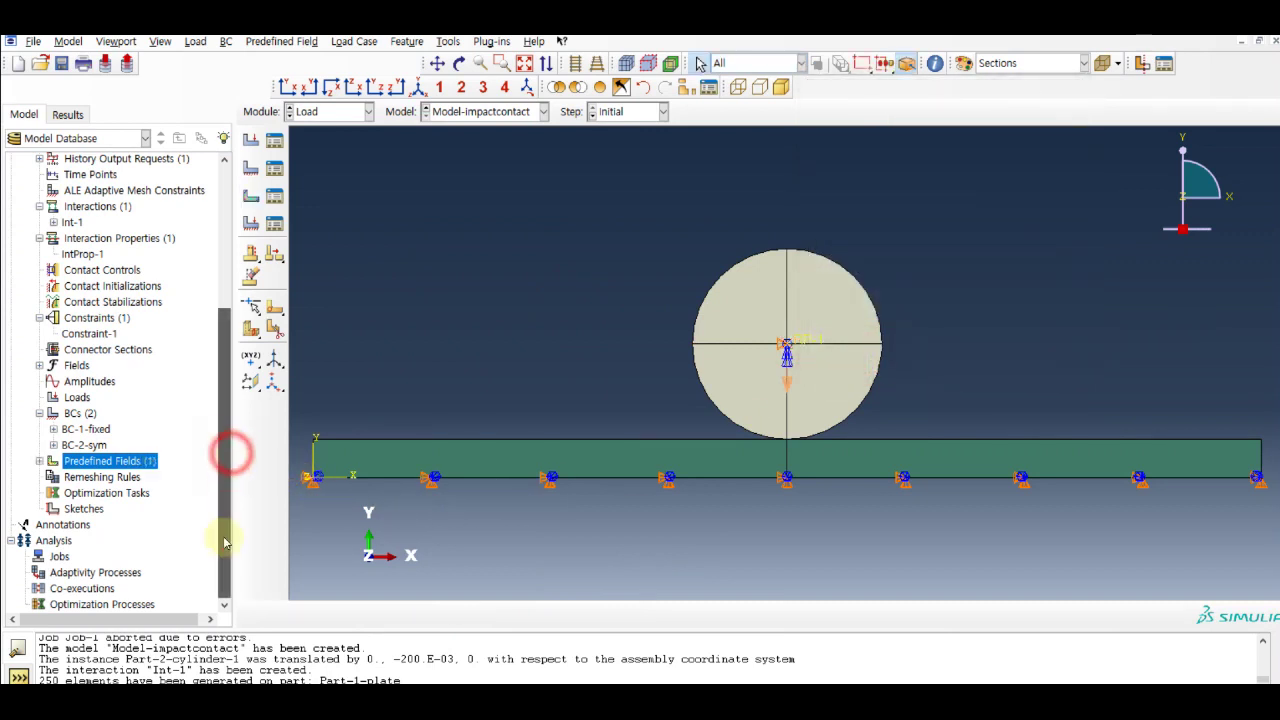
# - Create the job Job-1-impact for Model-impactcontact and submit it for analysis
pyautogui.doubleClick(57, 557)
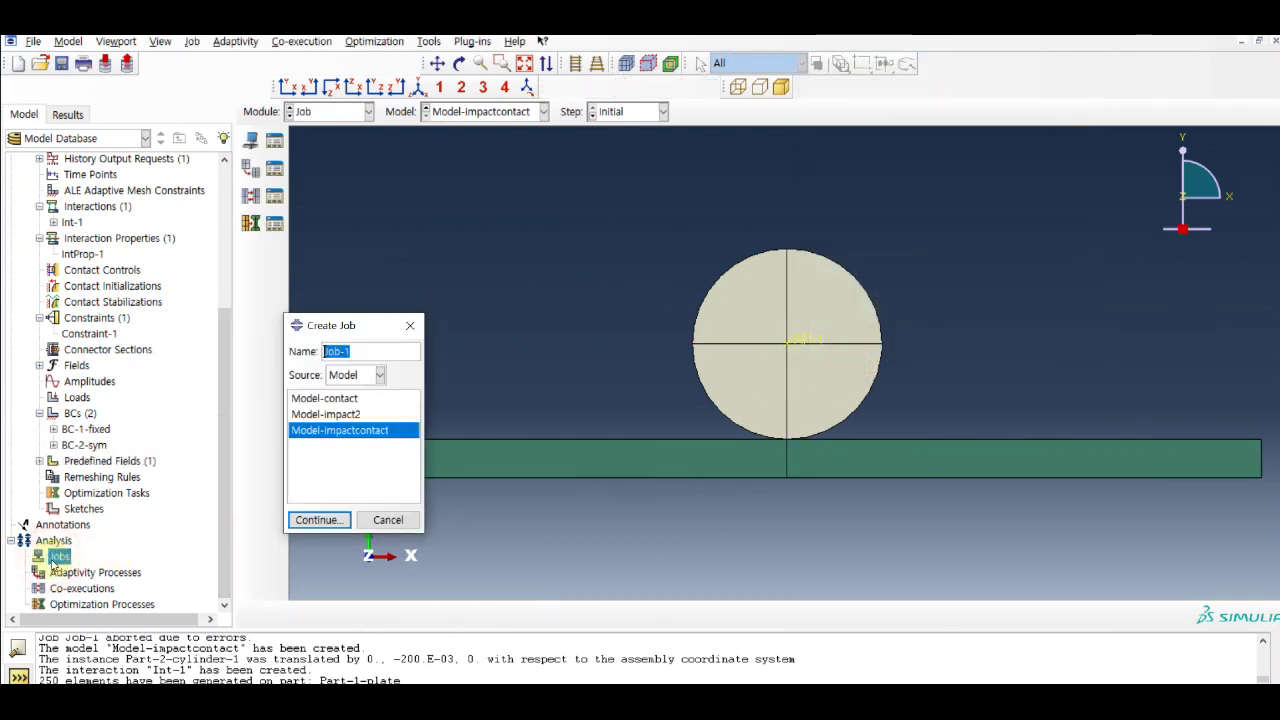
pyautogui.click(371, 355)
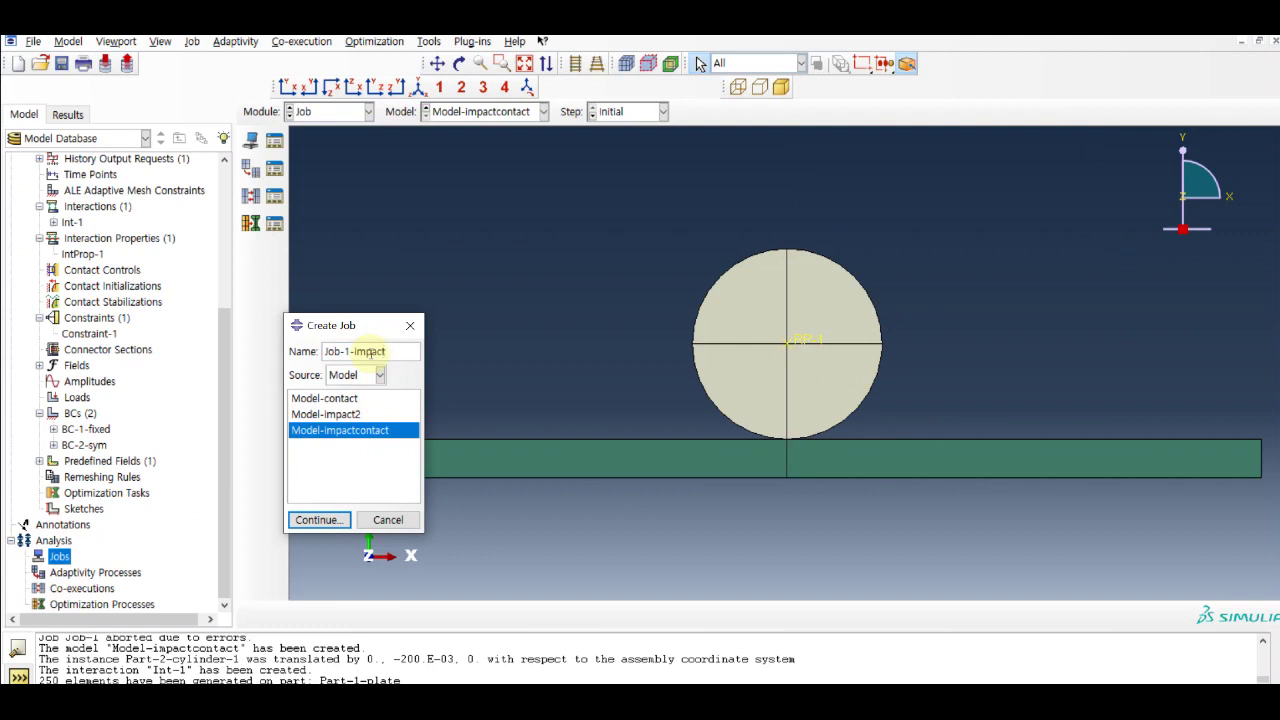
pyautogui.write('-impact')
pyautogui.click(312, 519)
pyautogui.click(362, 545)
pyautogui.rightClick(80, 572)
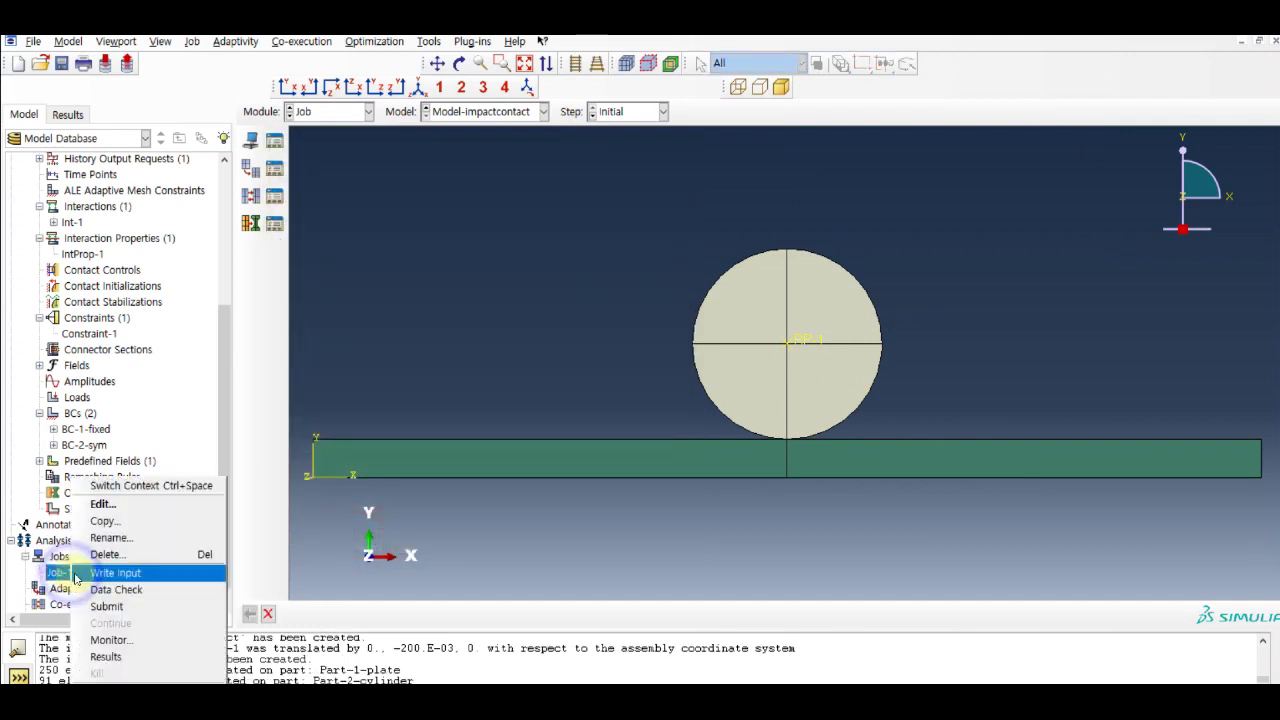
pyautogui.click(122, 607)
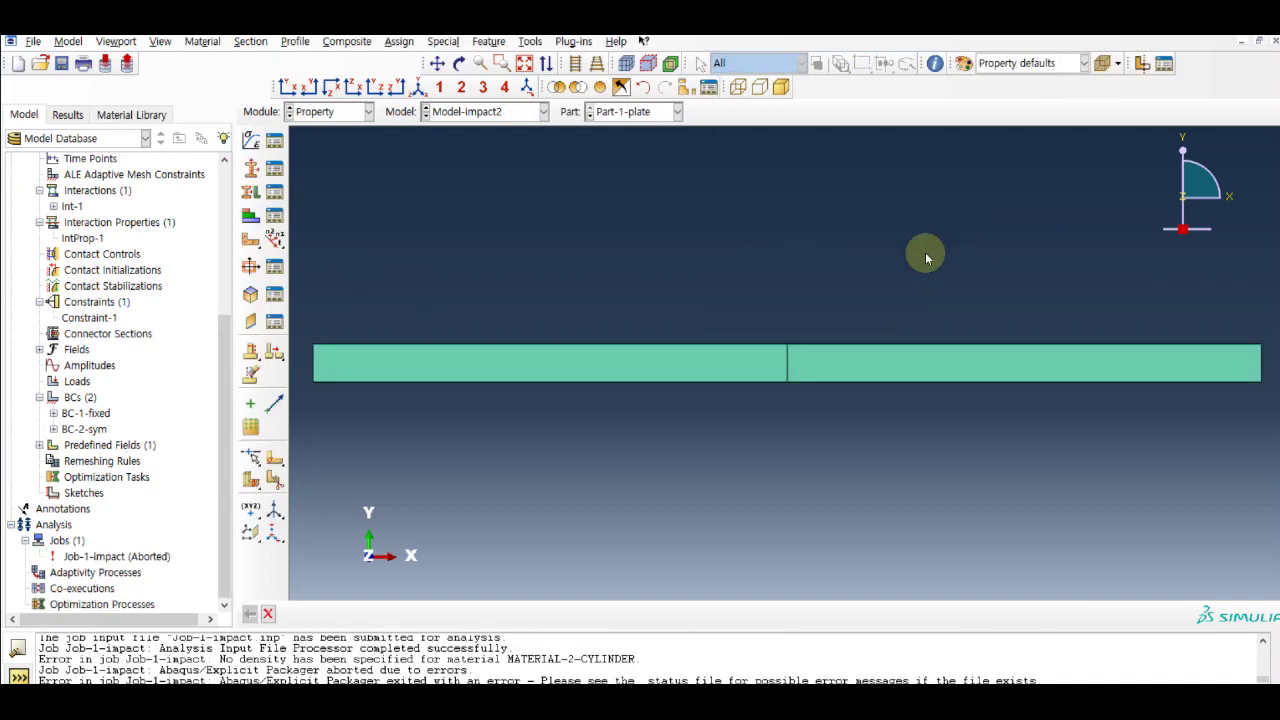
# - Add a mass density of 2.7e-3 to Material-2-cylinder in Model-impactcontact
pyautogui.moveTo(217, 505); pyautogui.dragTo(255, 340)
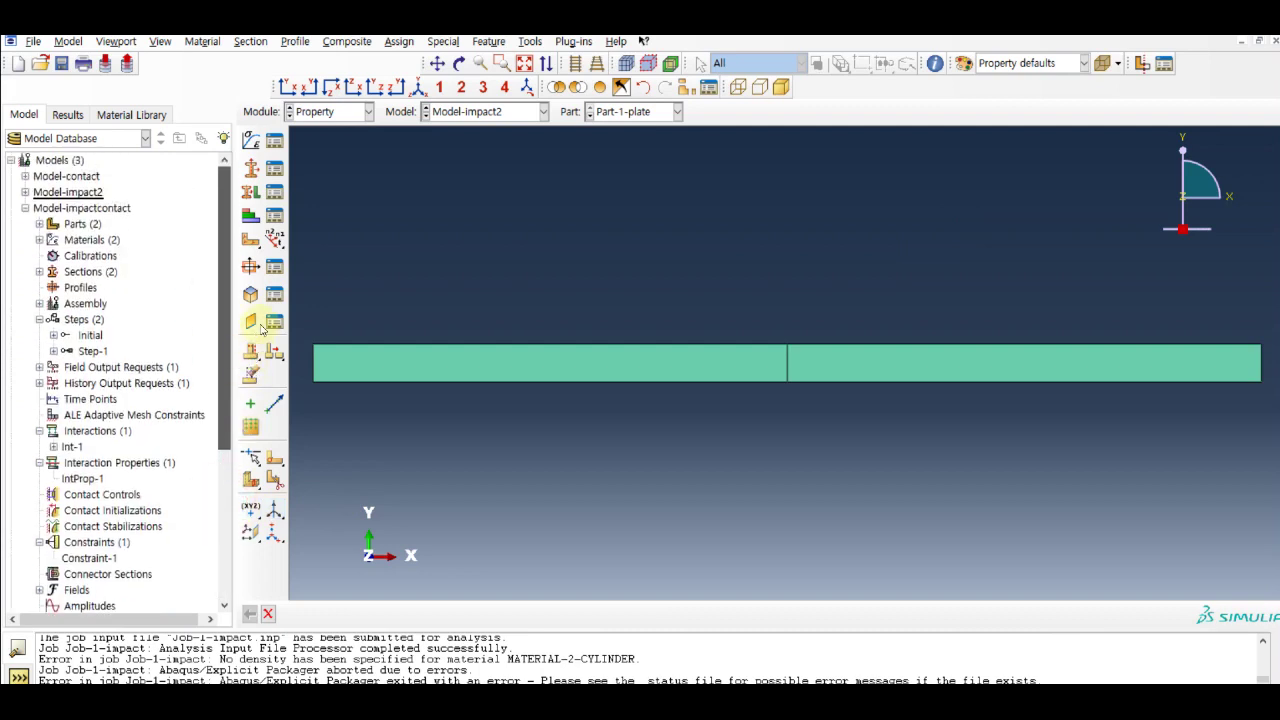
pyautogui.click(38, 240)
pyautogui.click(102, 271)
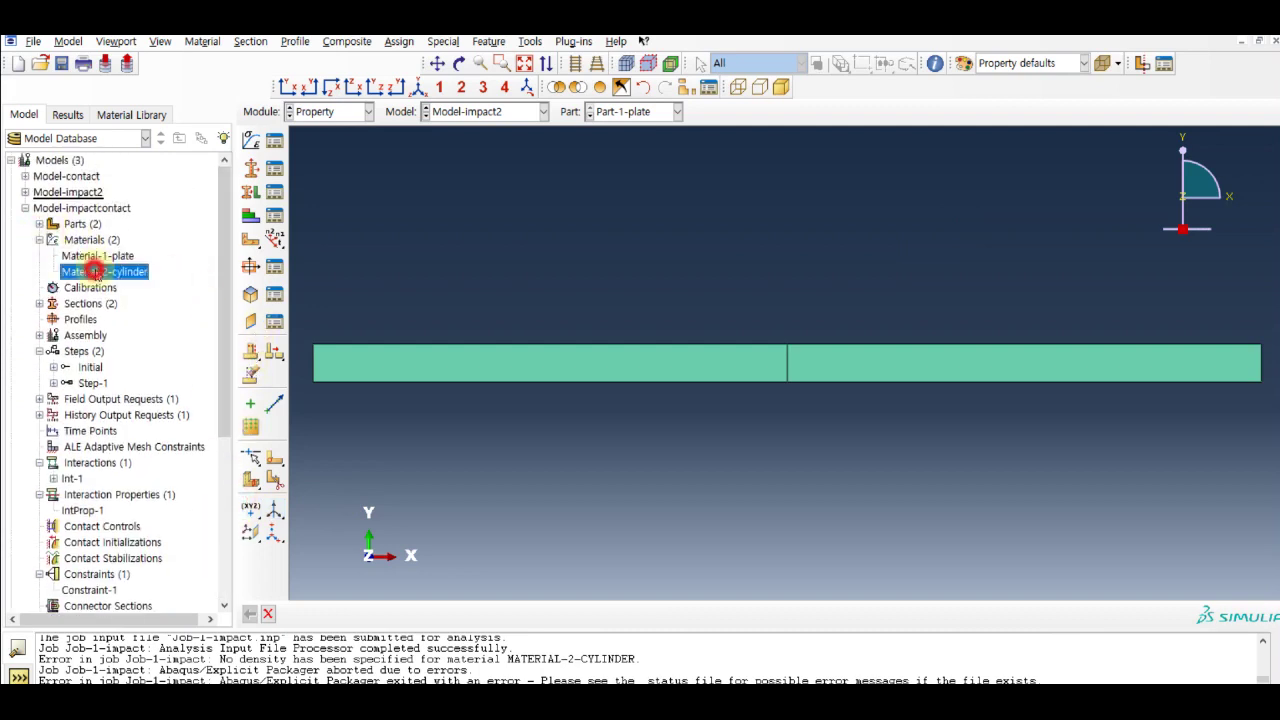
pyautogui.doubleClick(102, 272)
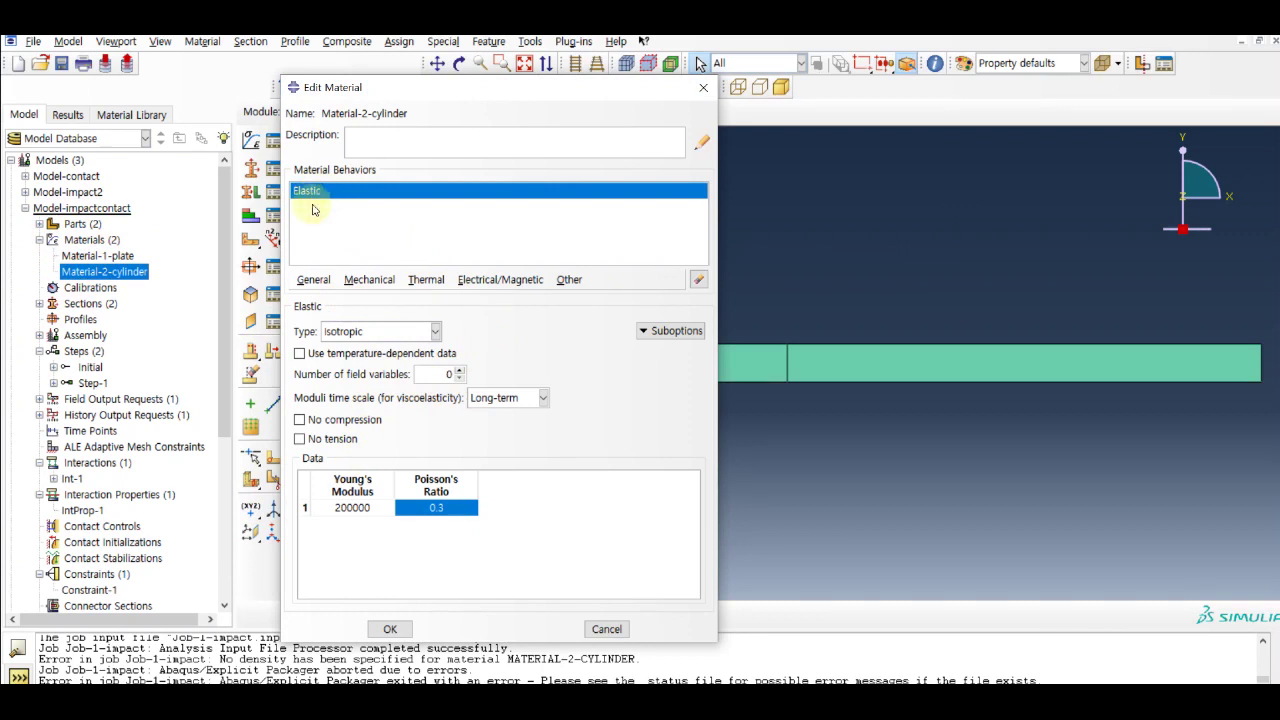
pyautogui.click(312, 280)
pyautogui.click(314, 295)
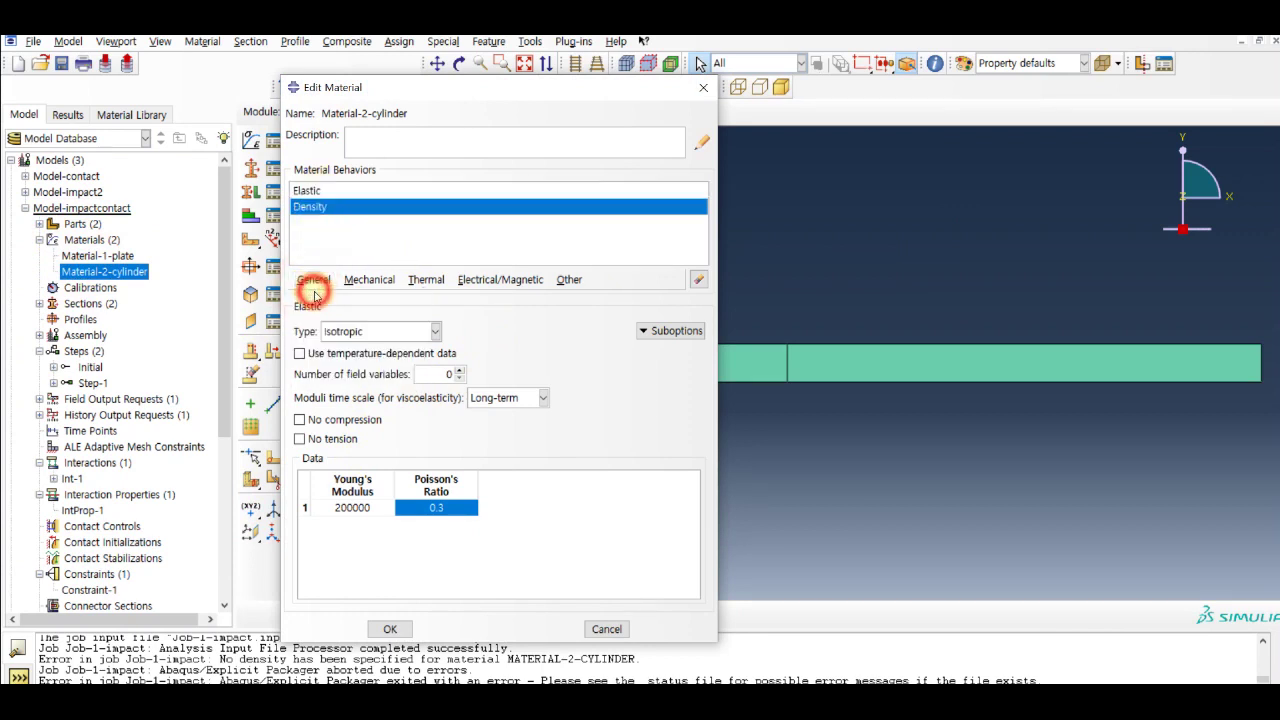
pyautogui.click(358, 446)
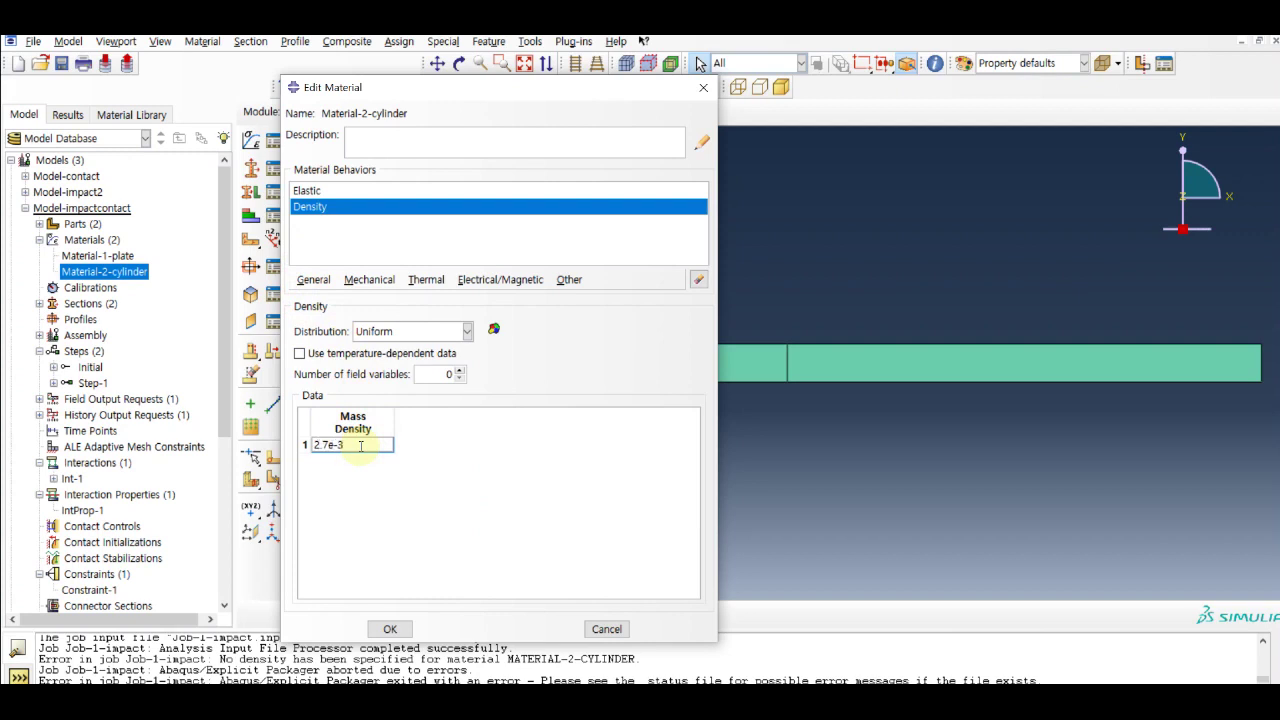
pyautogui.click(390, 629)
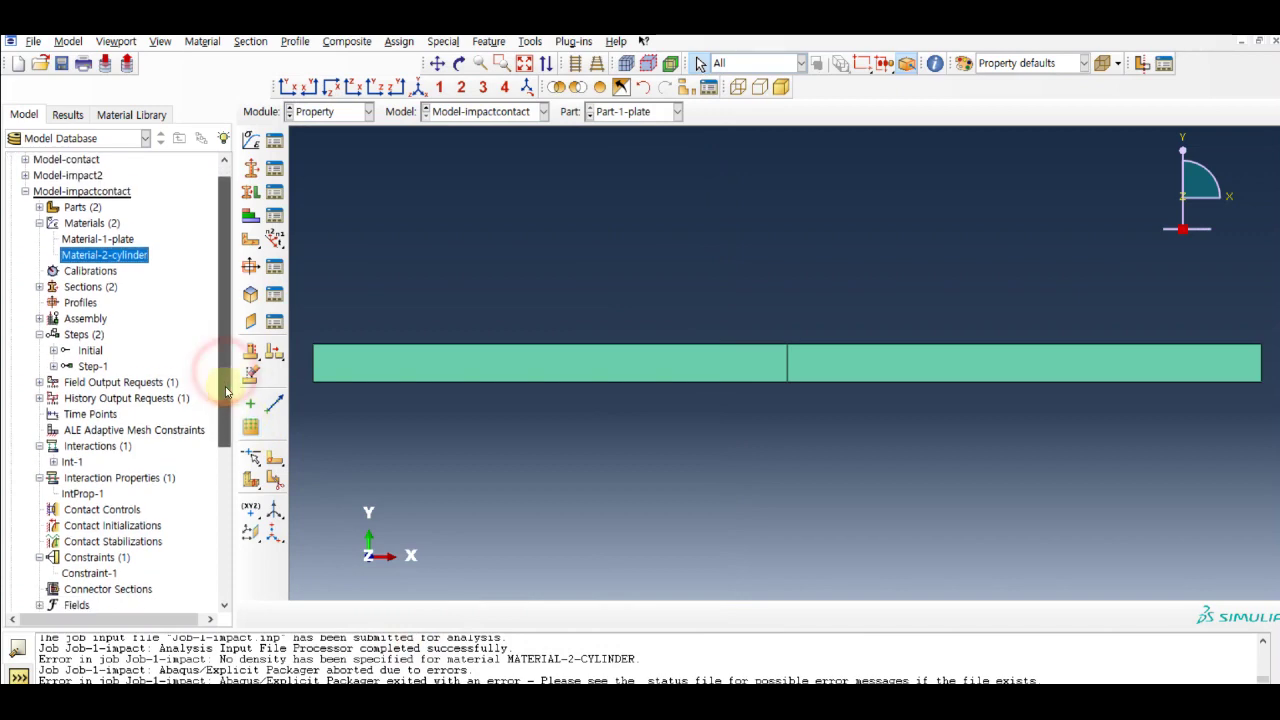
# - Set the field output request F-Output-1 to 100 evenly spaced time intervals
pyautogui.scroll(-1, 88, 365)
pyautogui.click(39, 358)
pyautogui.click(98, 374)
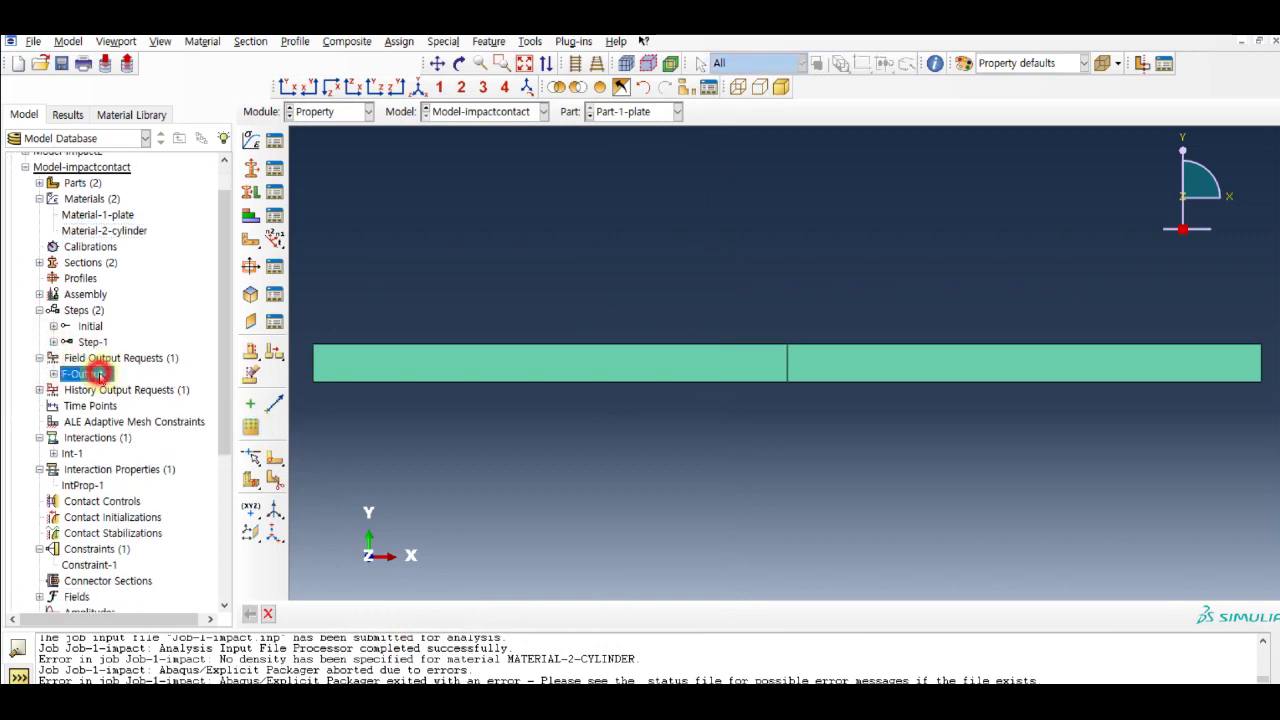
pyautogui.doubleClick(100, 375)
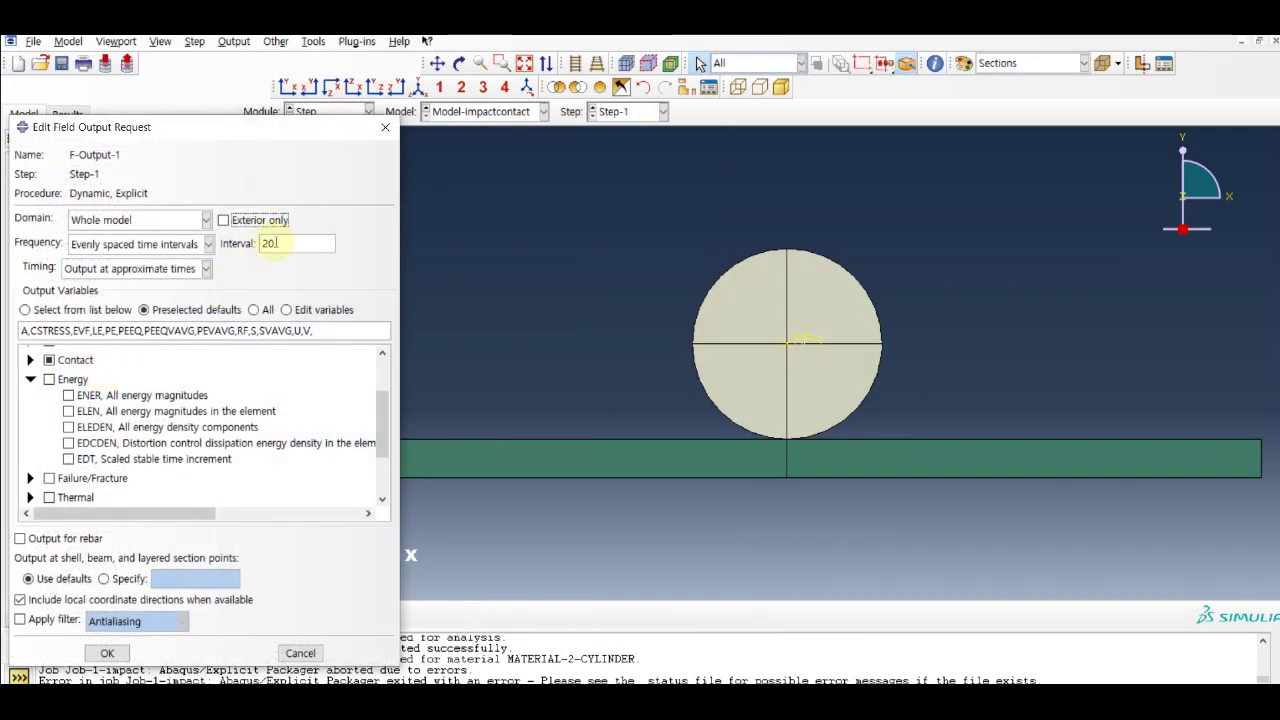
pyautogui.doubleClick(268, 243)
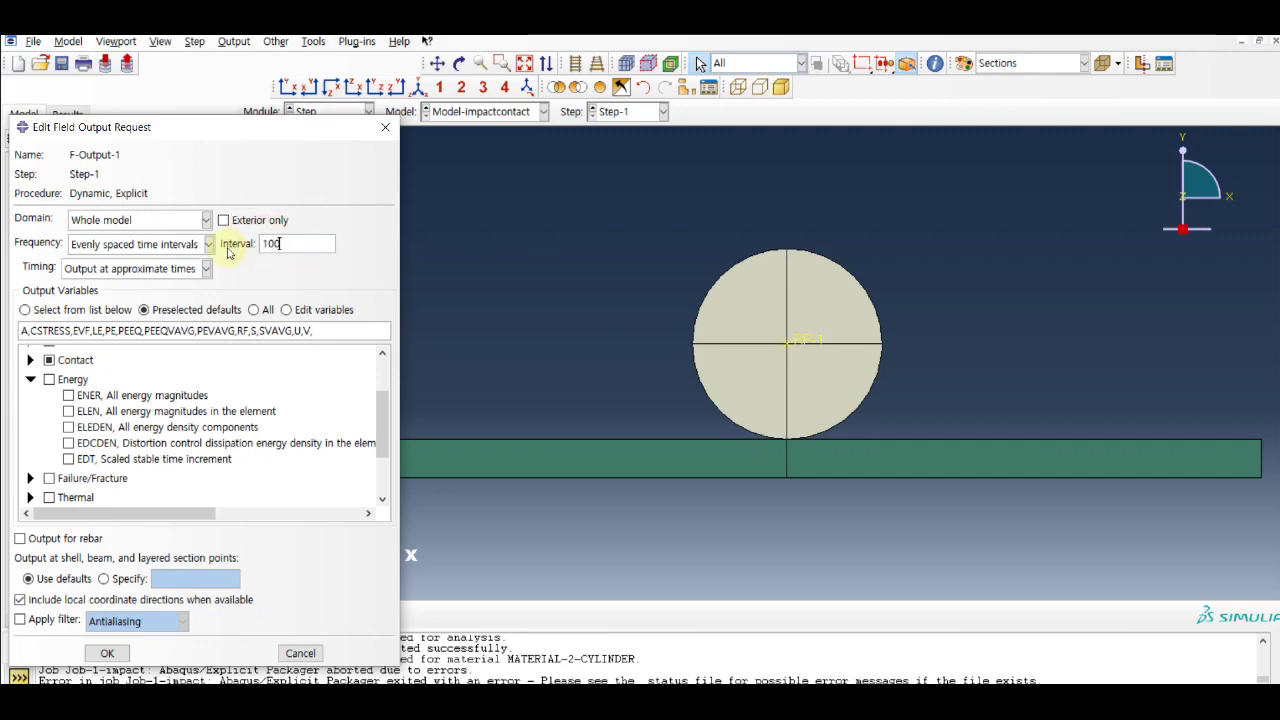
pyautogui.click(122, 655)
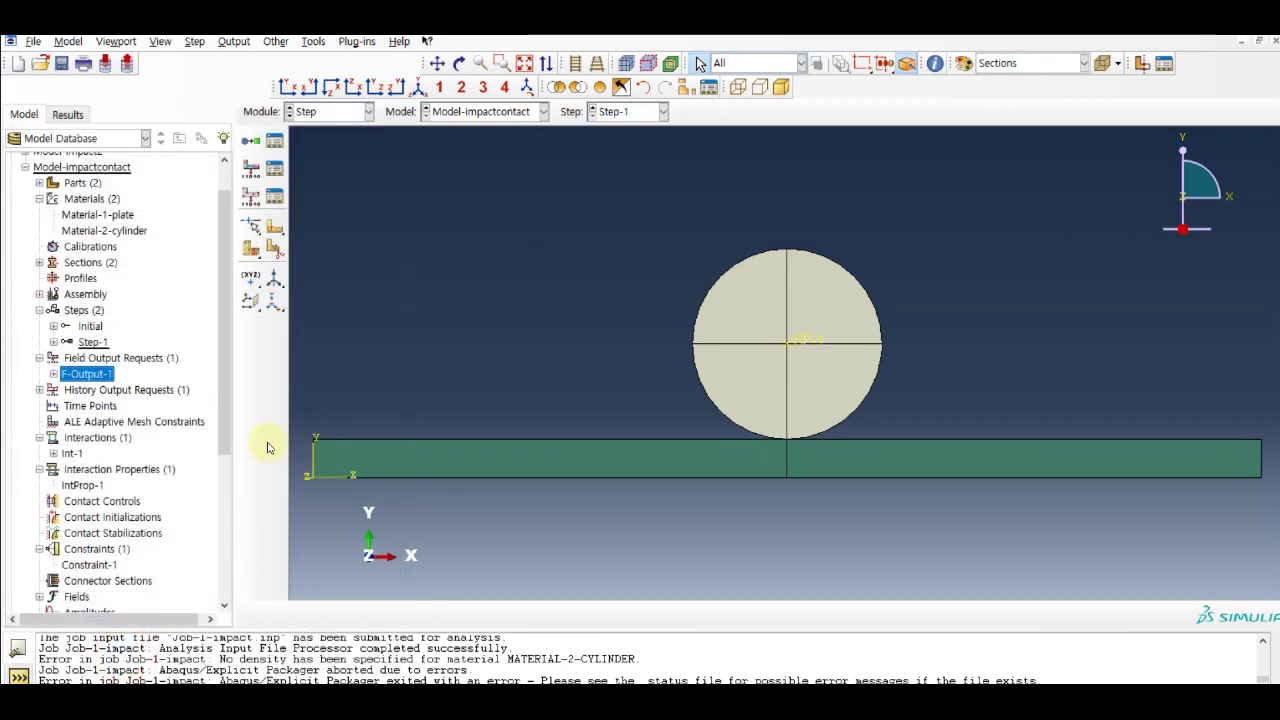
# - Resubmit the job Job-1-impact for analysis
pyautogui.click(228, 409)
pyautogui.click(128, 556)
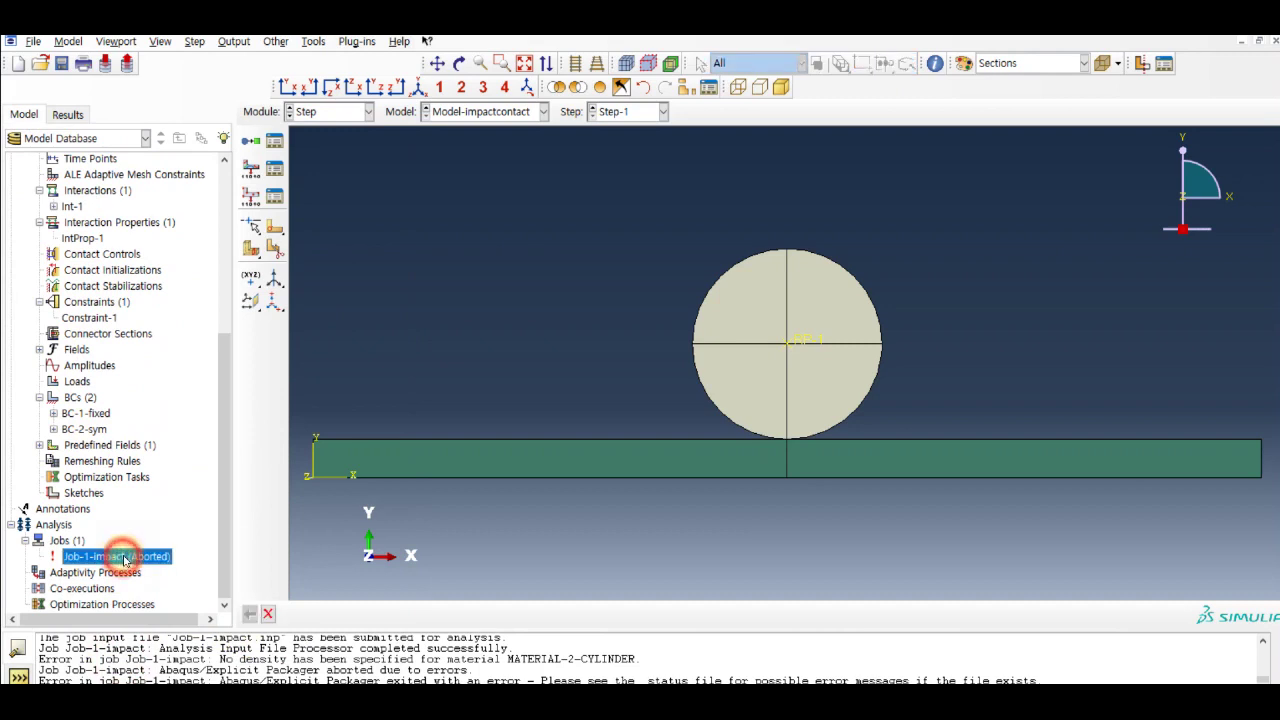
pyautogui.rightClick(128, 556)
pyautogui.click(173, 602)
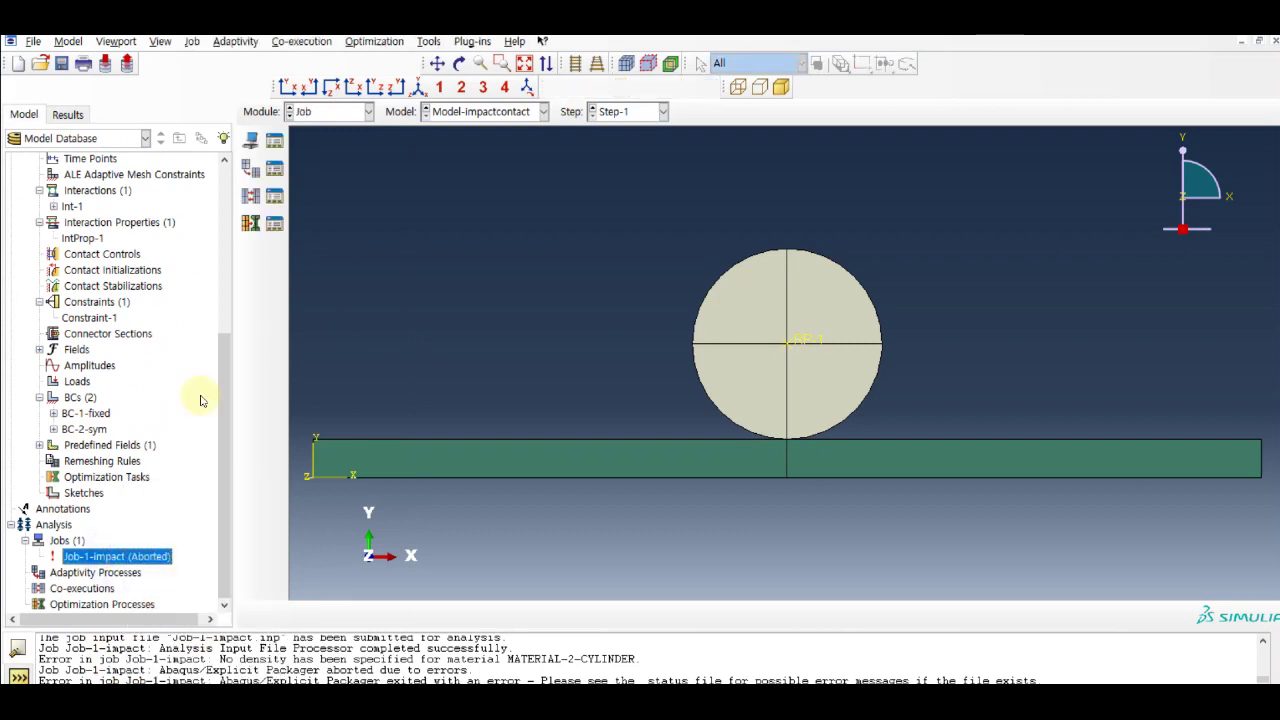
pyautogui.click(62, 185)
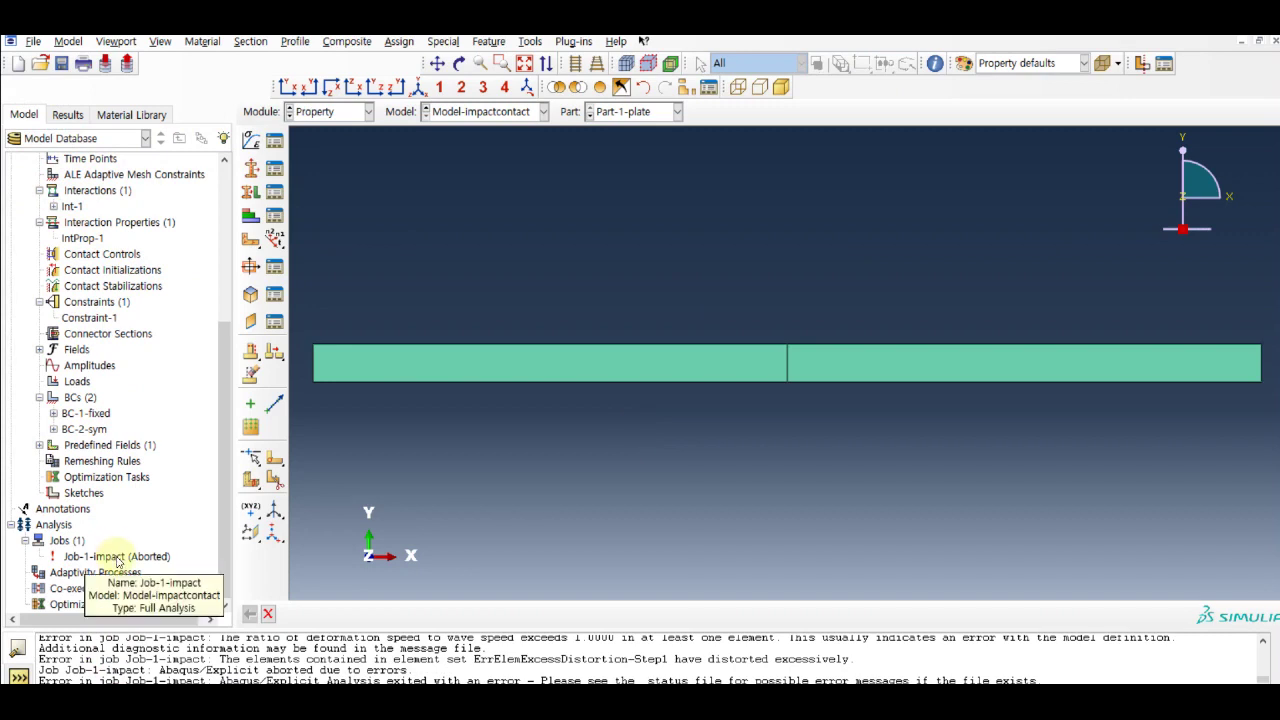
# - Review the error messages in the Job-1-impact monitor, then close it
pyautogui.rightClick(119, 562)
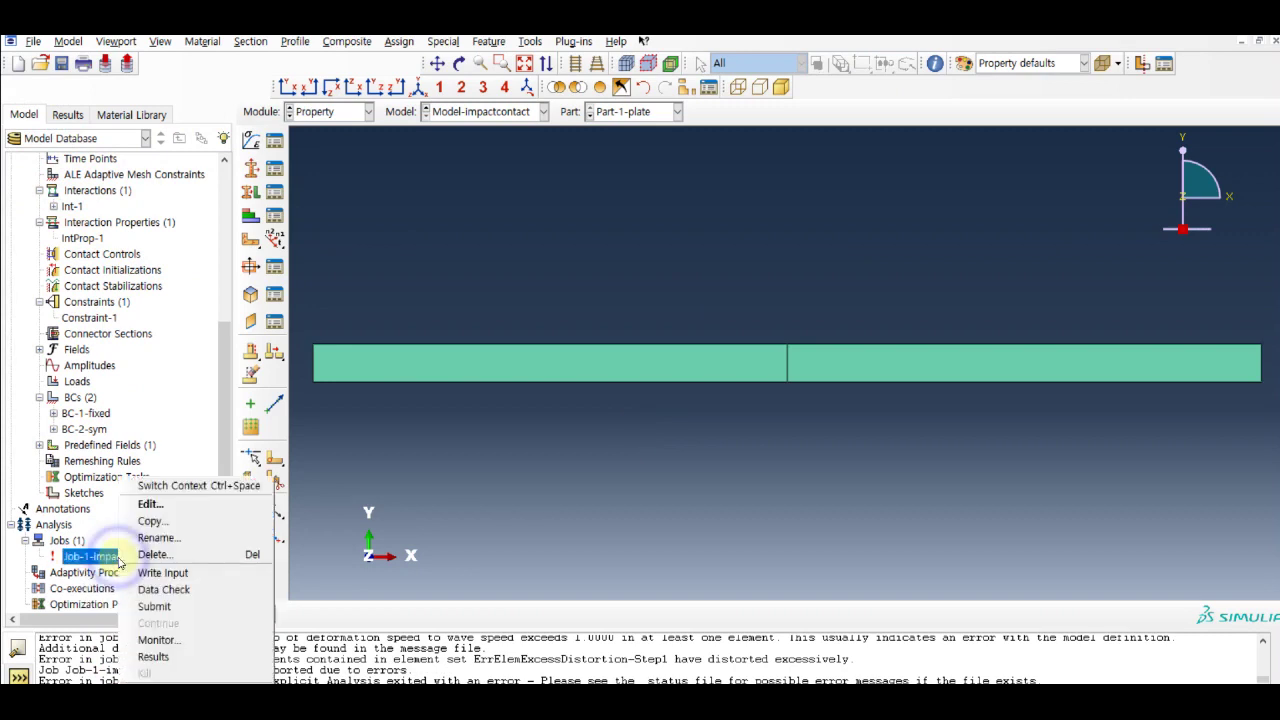
pyautogui.click(172, 636)
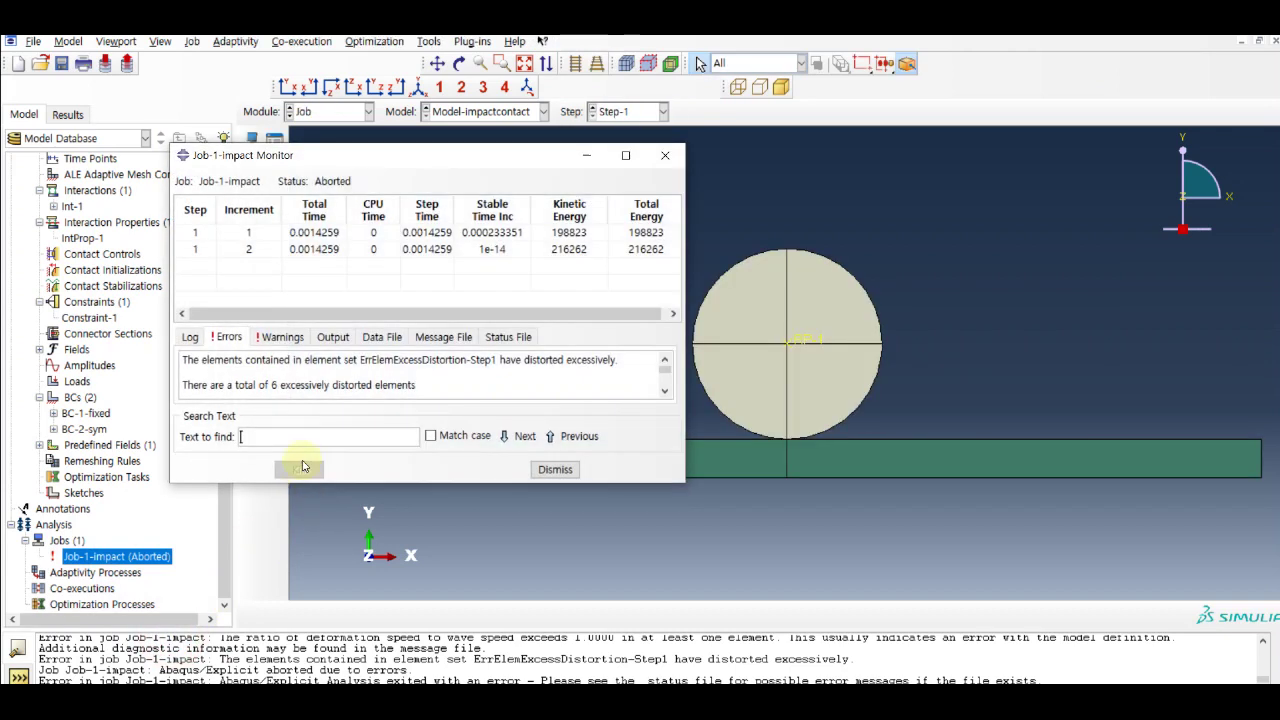
pyautogui.click(665, 372)
pyautogui.moveTo(369, 360); pyautogui.dragTo(617, 361)
pyautogui.click(558, 470)
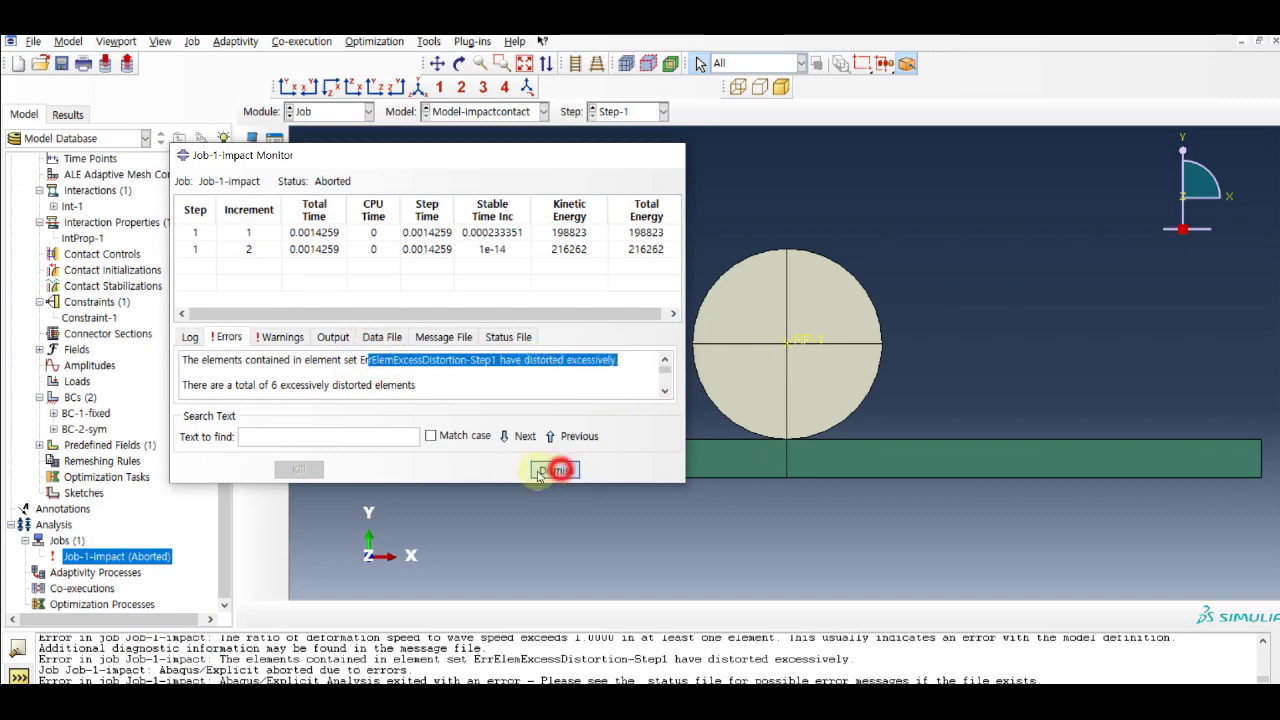
# - Set the mass density of Material-1-plate to 2.7e-9 and collapse the Model-impactcontact tree
pyautogui.moveTo(228, 557); pyautogui.dragTo(228, 280)
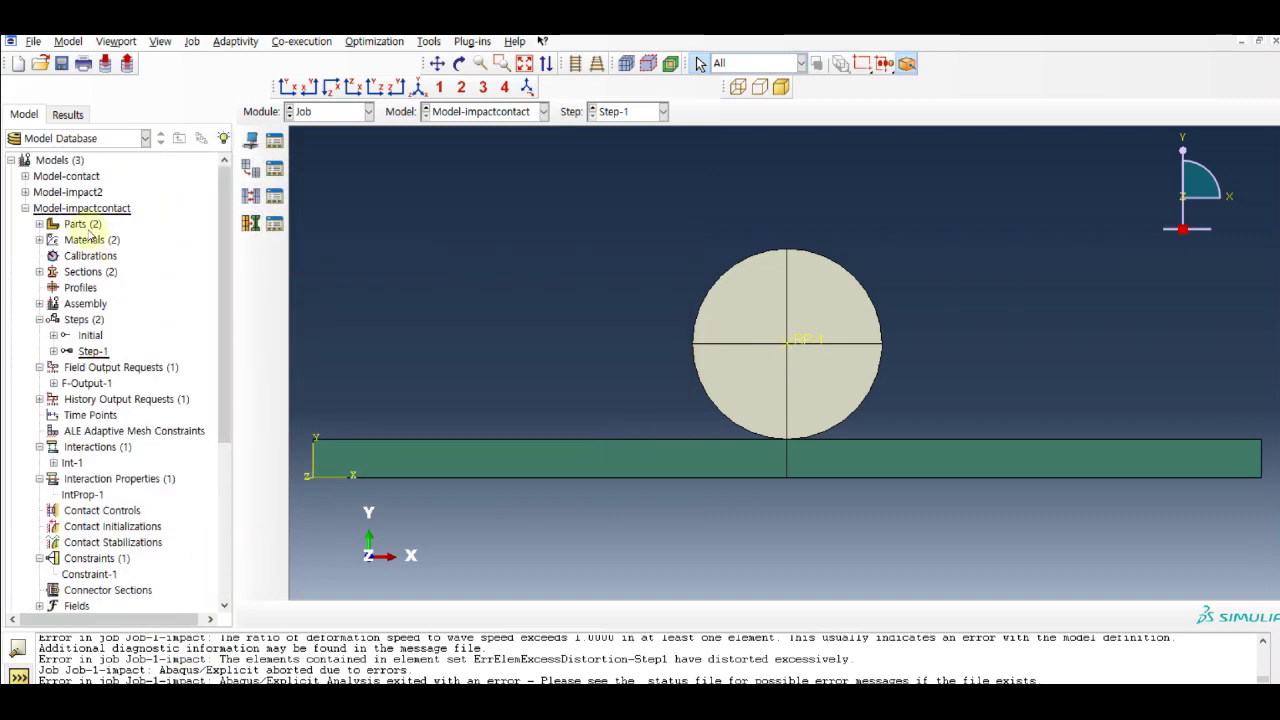
pyautogui.click(39, 241)
pyautogui.doubleClick(100, 256)
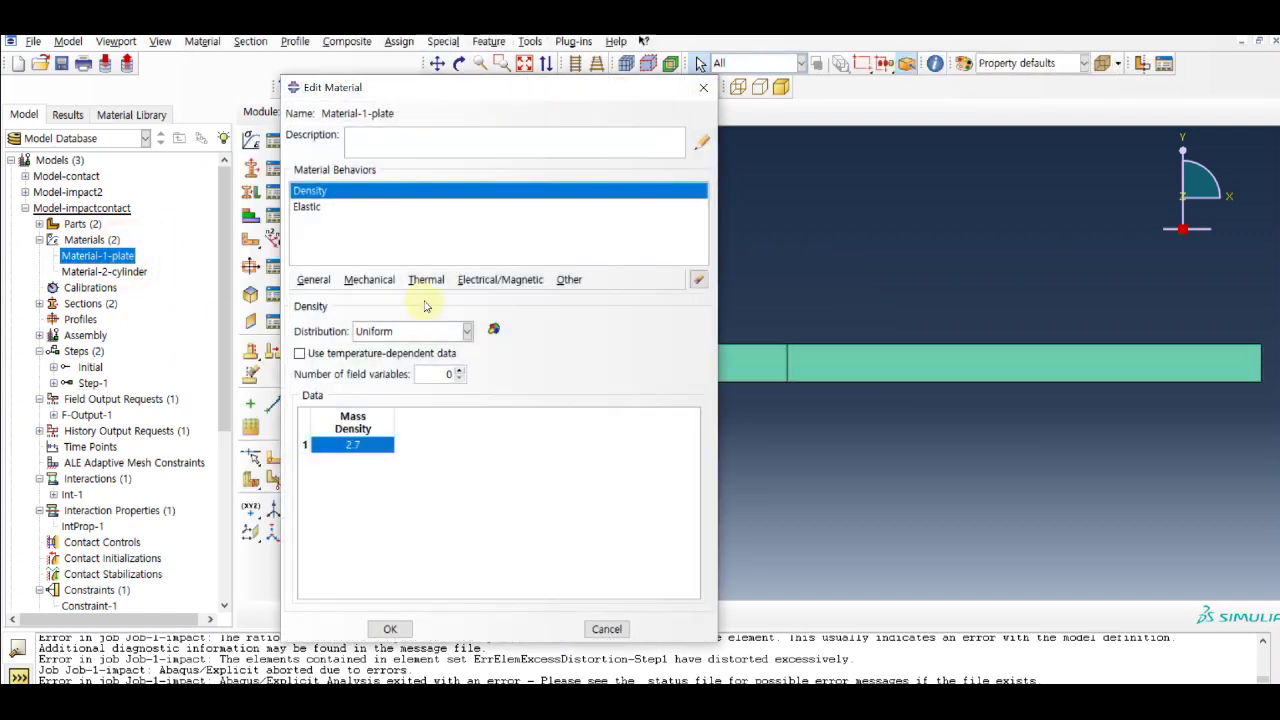
pyautogui.click(312, 208)
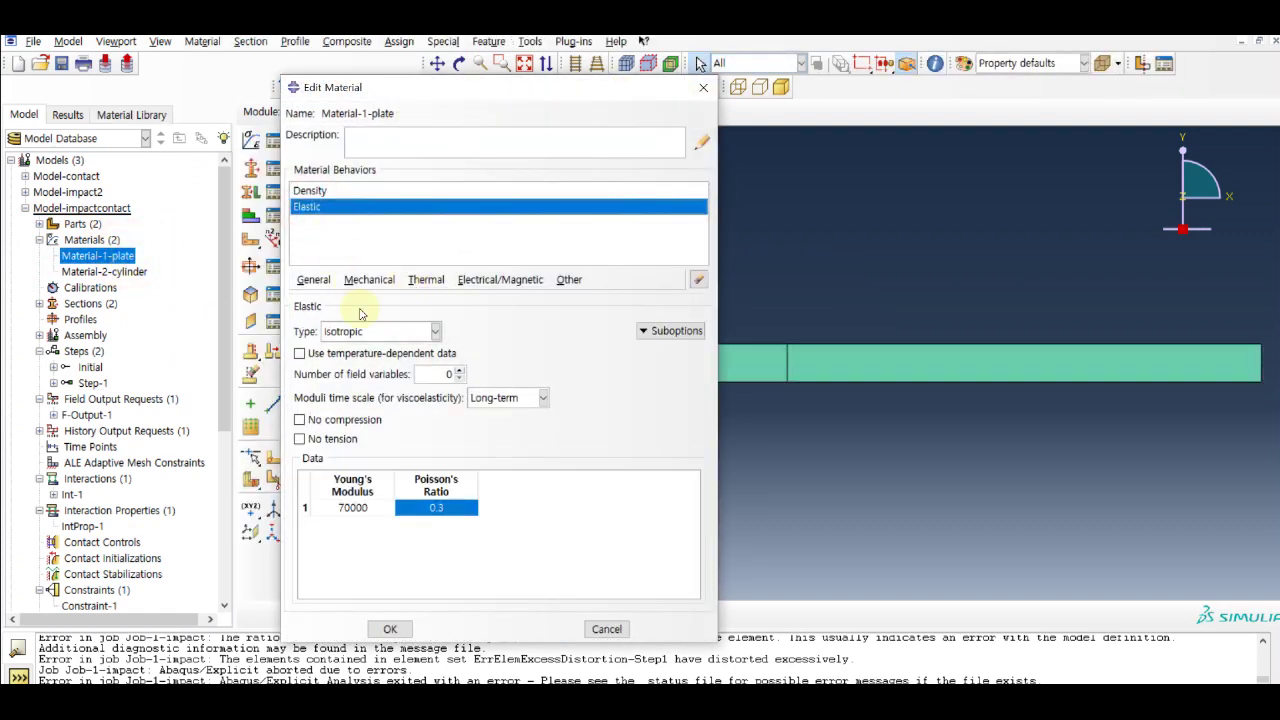
pyautogui.click(316, 192)
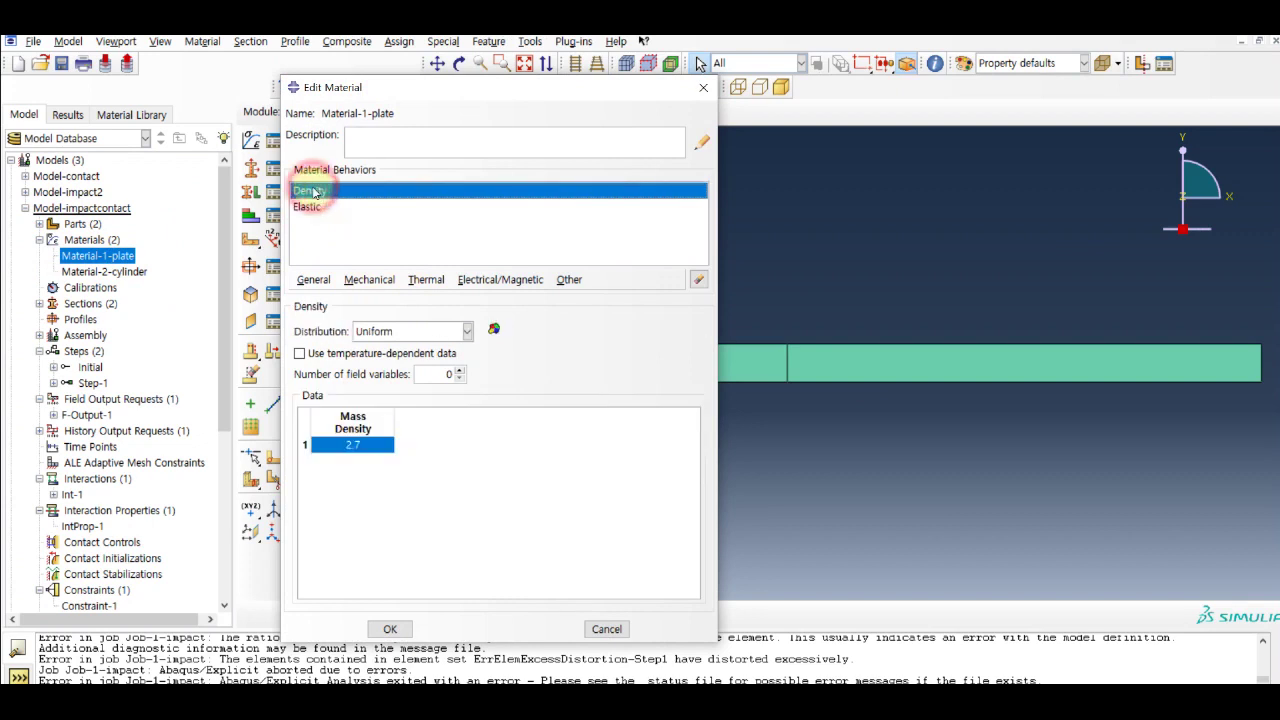
pyautogui.doubleClick(372, 444)
pyautogui.click(368, 444)
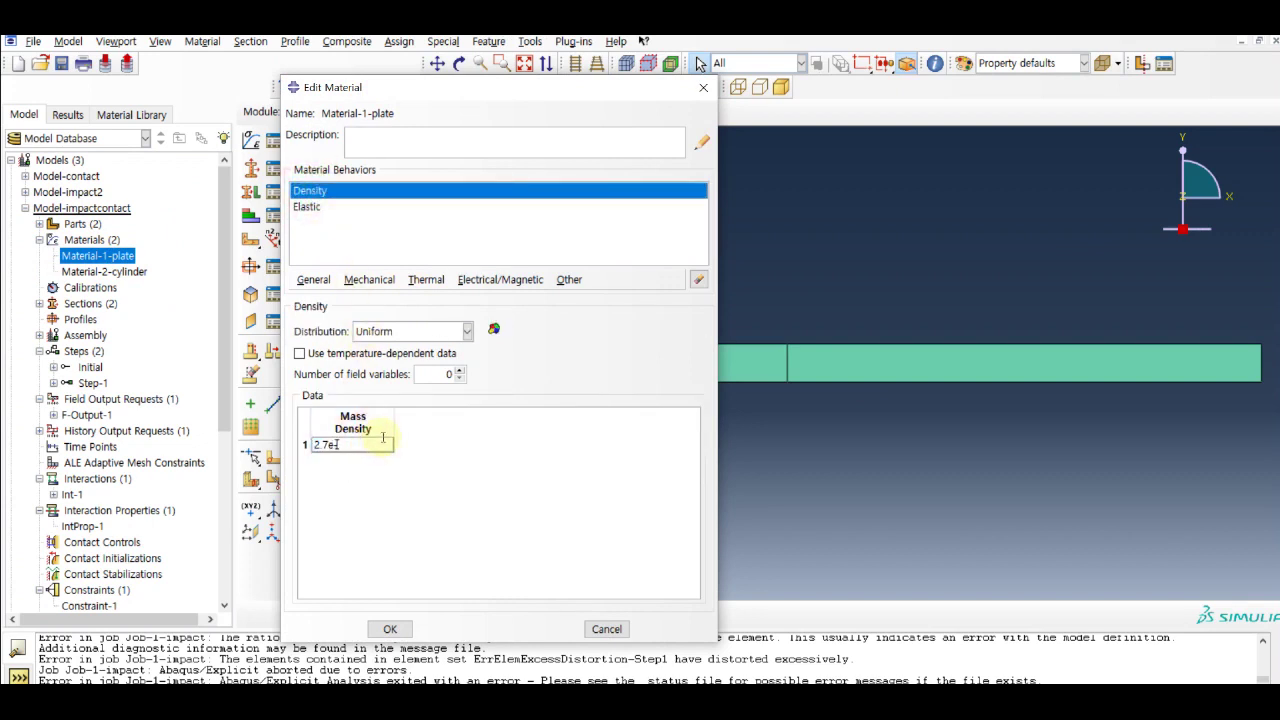
pyautogui.click(375, 630)
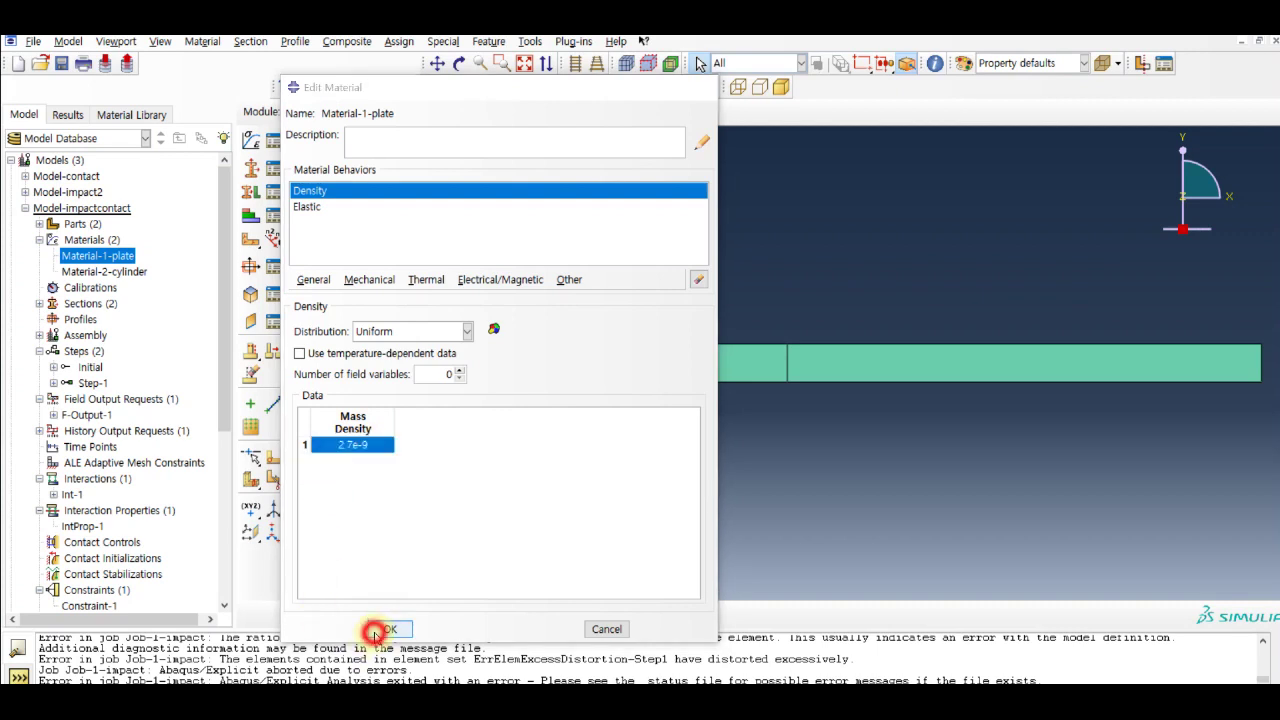
pyautogui.click(24, 208)
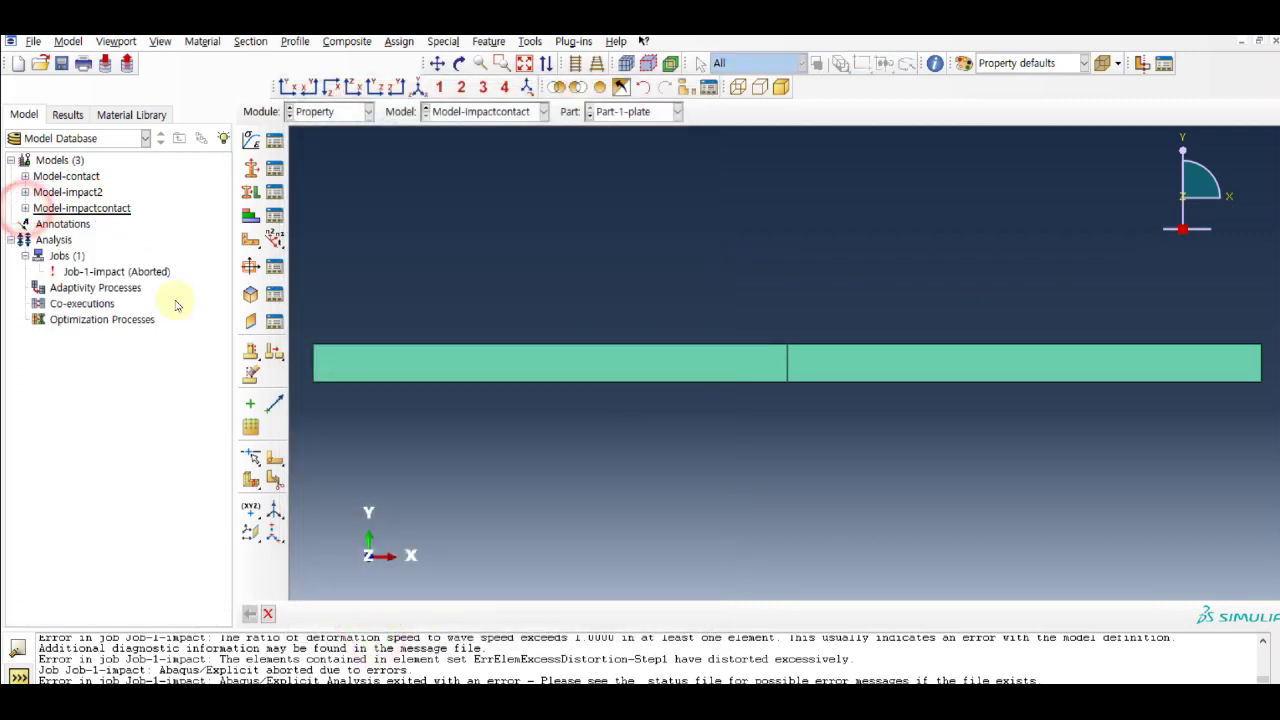
# - Resubmit the job Job-1-impact for analysis, overwriting its existing job files
pyautogui.click(105, 272)
pyautogui.rightClick(120, 277)
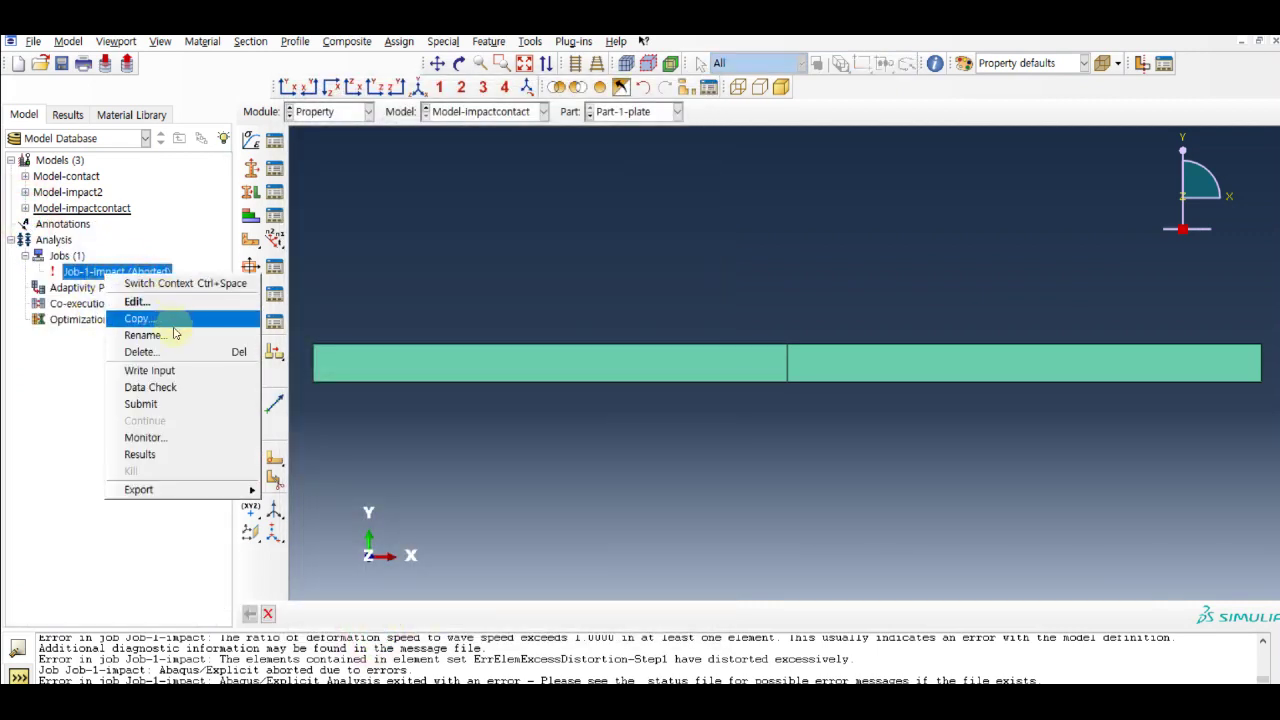
pyautogui.click(177, 402)
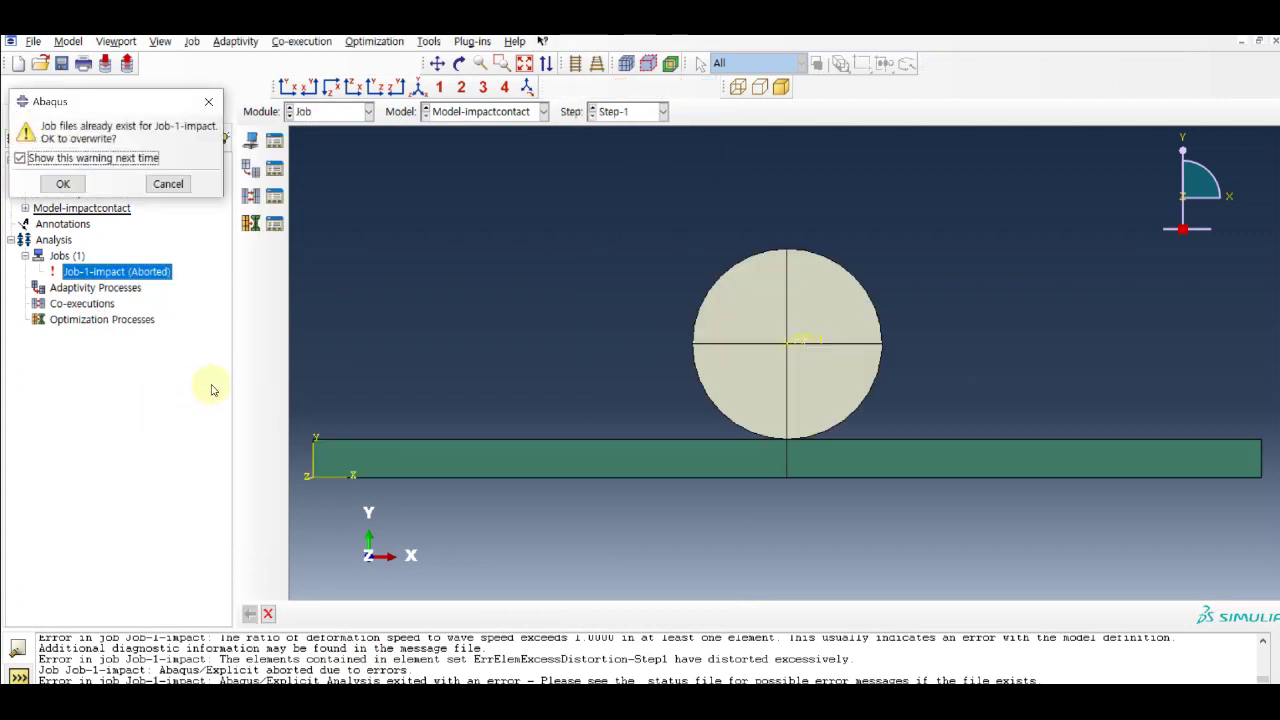
pyautogui.click(66, 185)
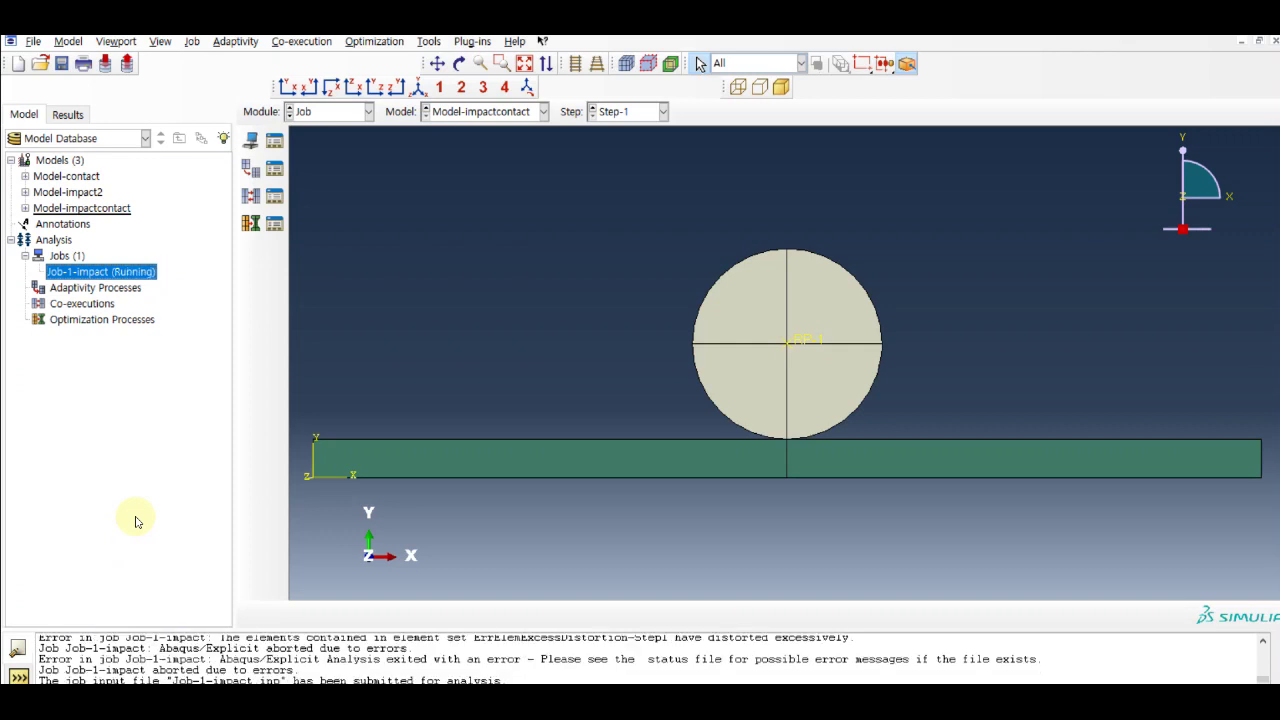
# - Open the results of Job-1-impact and plot the Mises stress contours on the deformed shape
pyautogui.rightClick(130, 271)
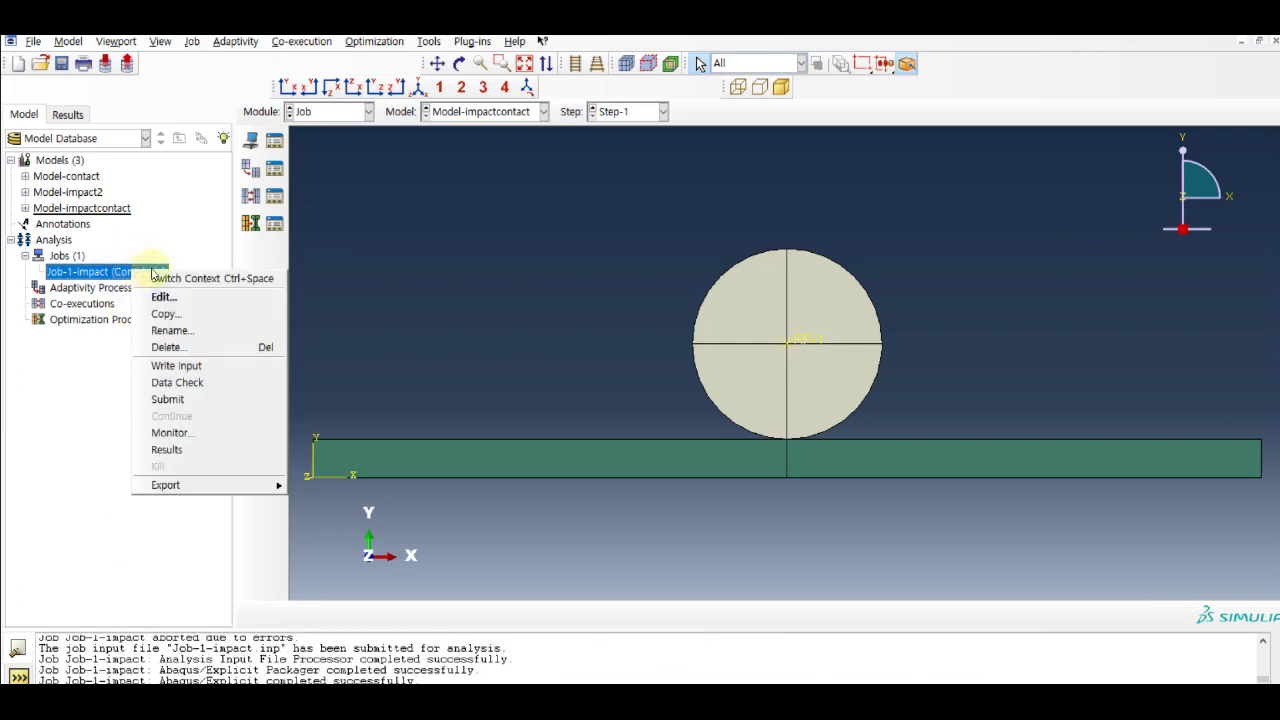
pyautogui.click(213, 449)
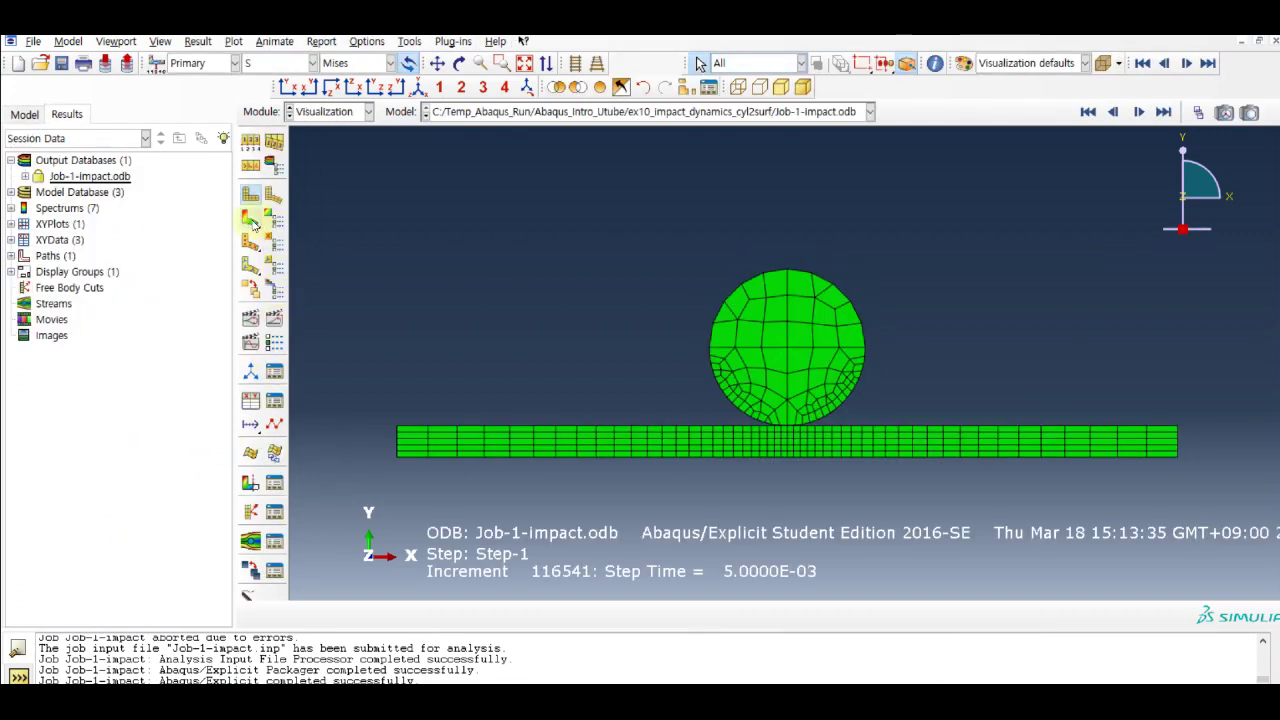
pyautogui.click(251, 219)
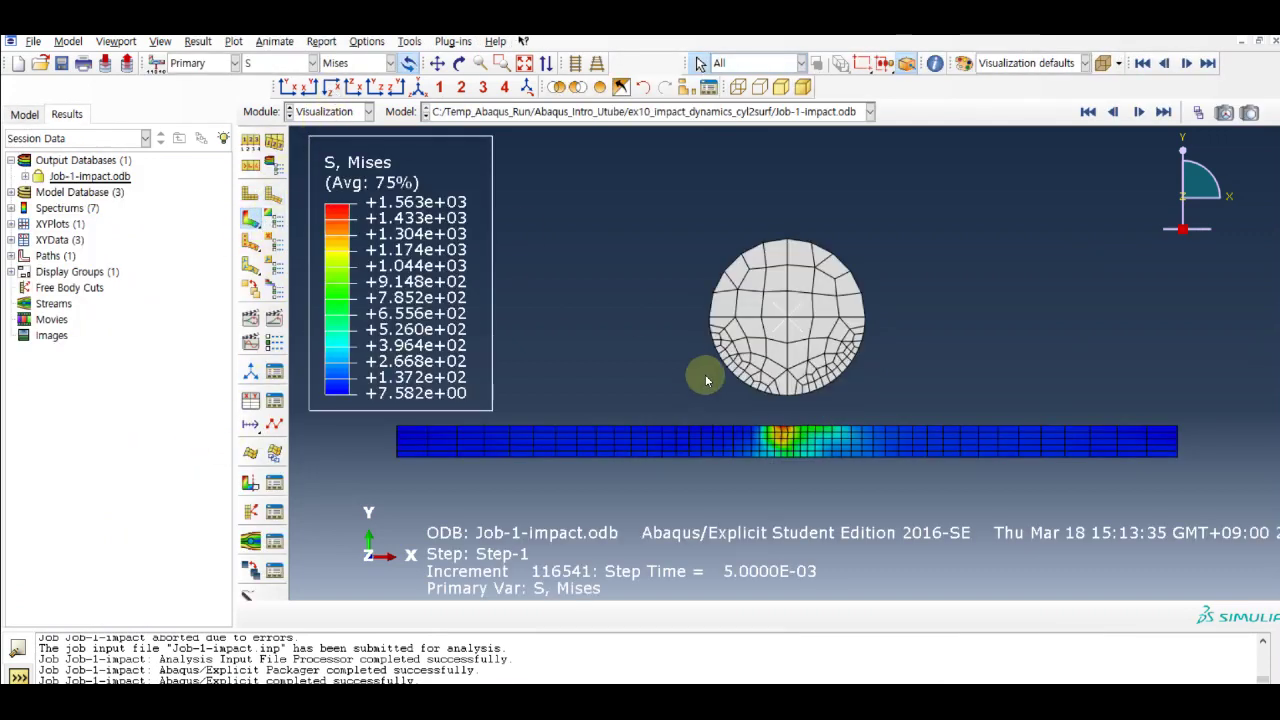
# - Examine the Mises stress during impact by stepping through the frames from the first one and playing the time history animation
pyautogui.click(1088, 112)
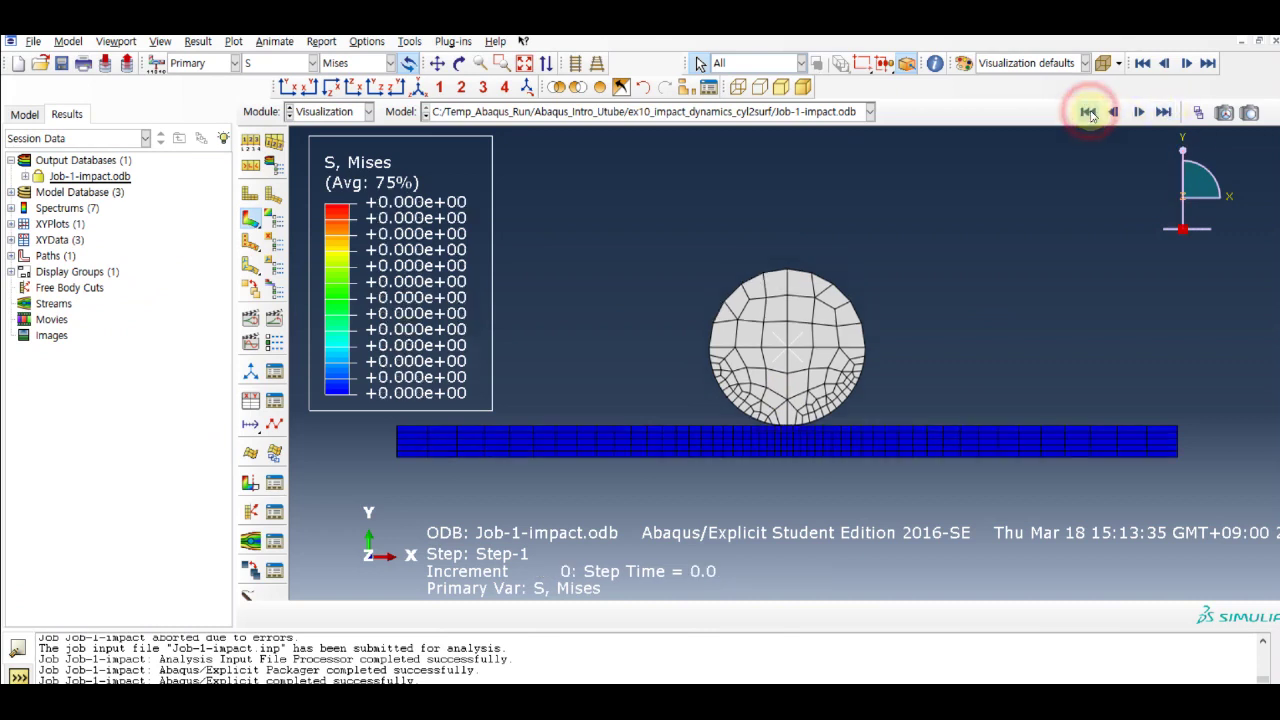
pyautogui.click(1138, 113)
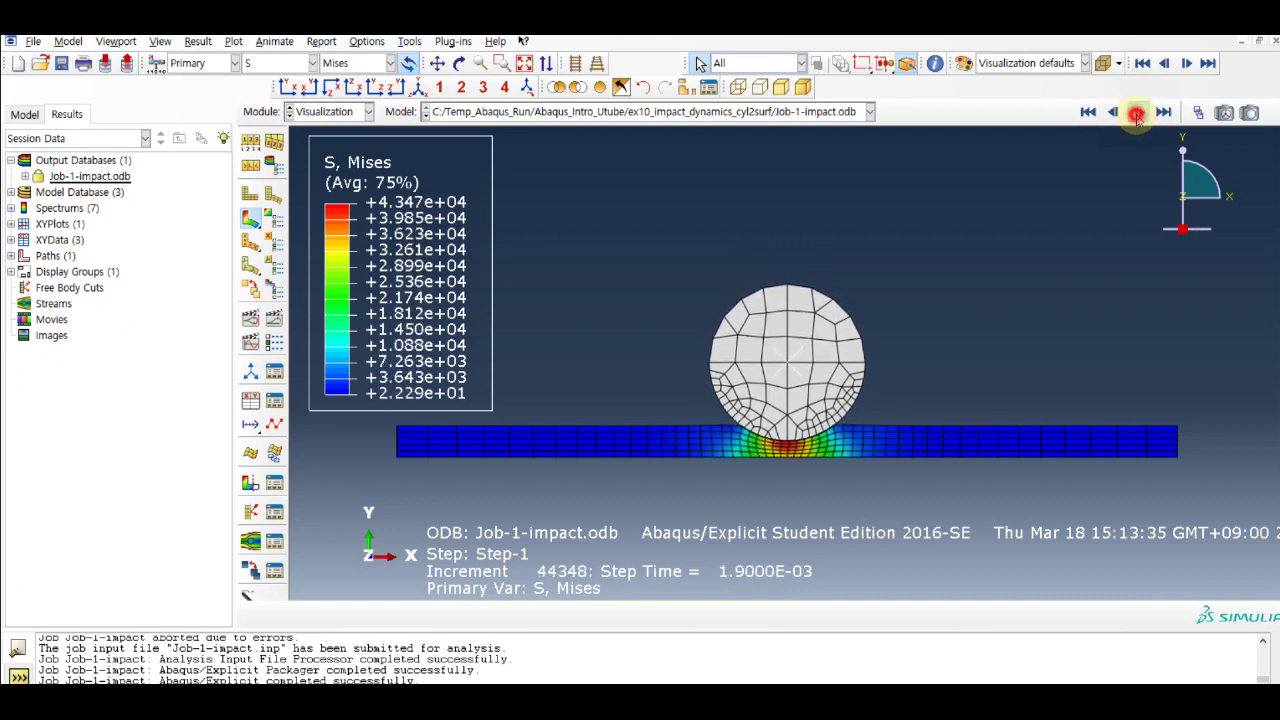
pyautogui.click(1137, 113)
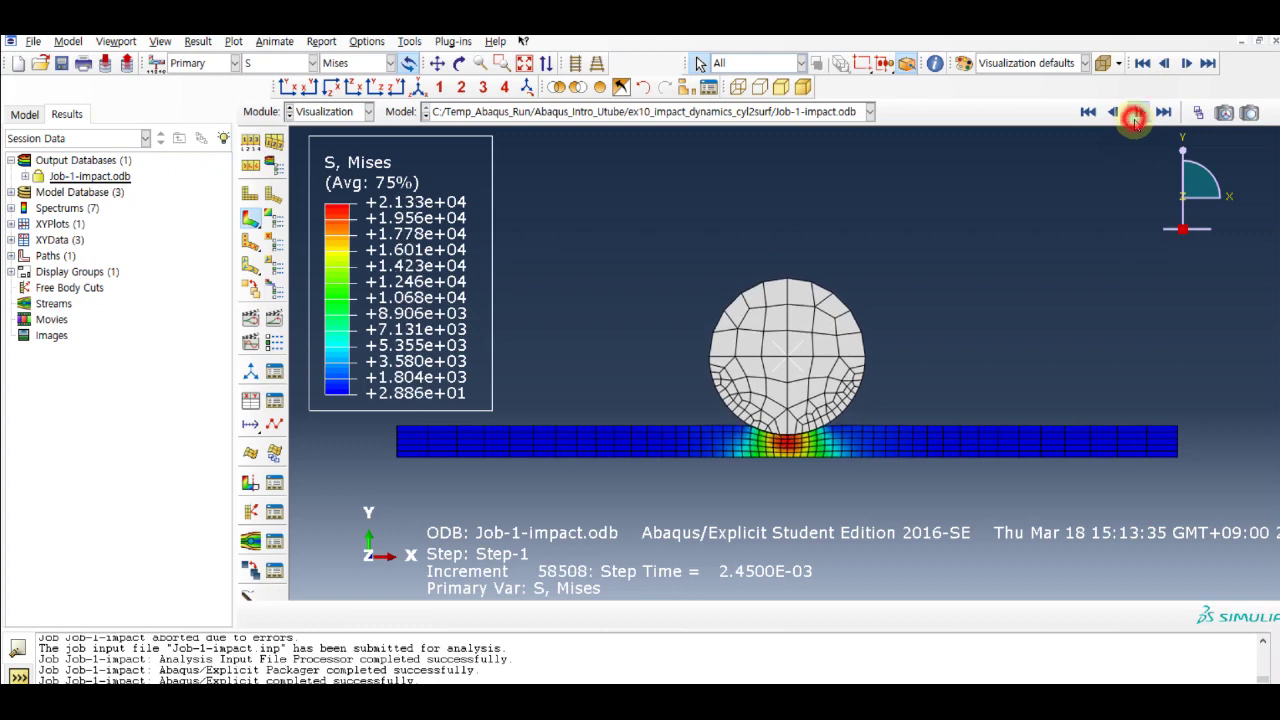
pyautogui.click(1136, 116)
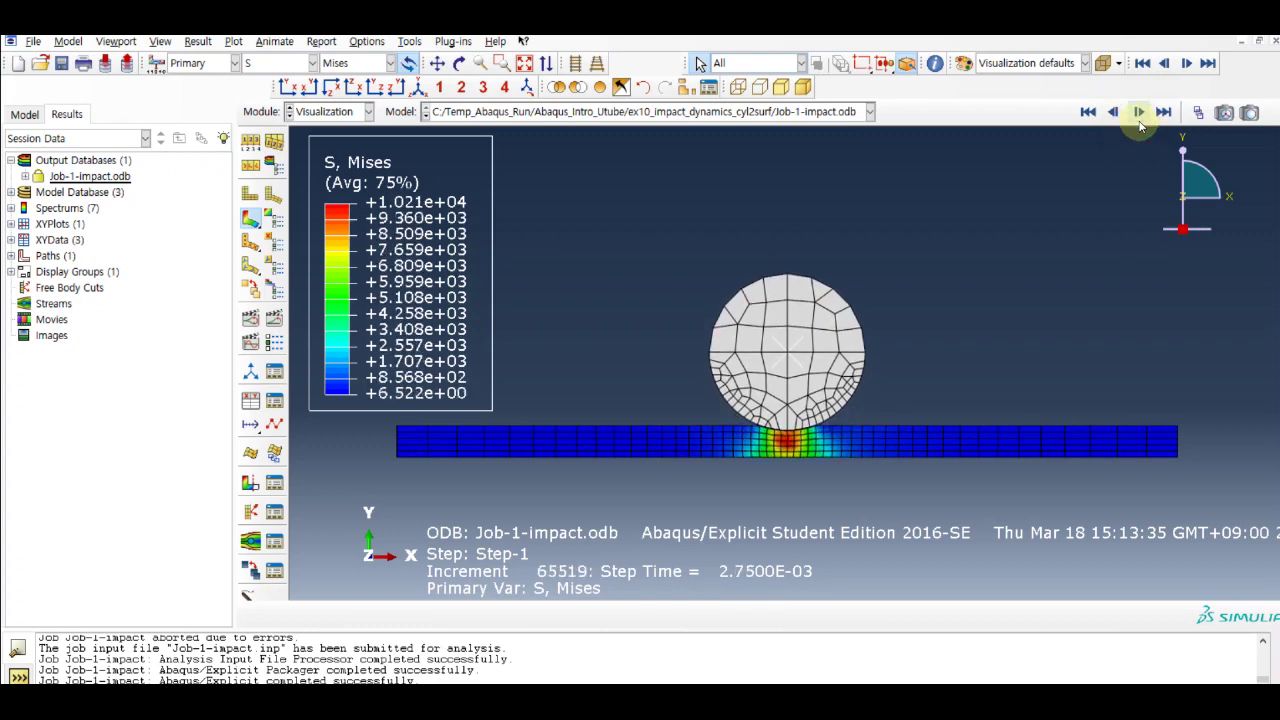
pyautogui.scroll(1, 1008, 388)
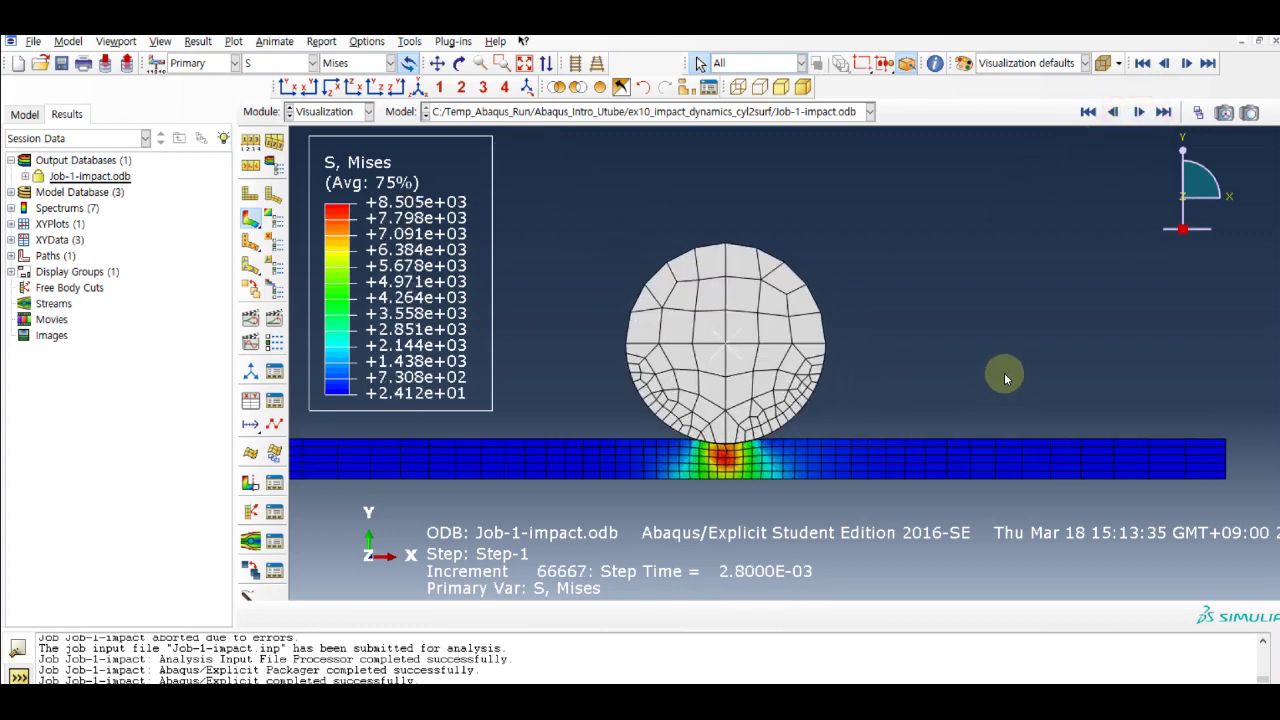
pyautogui.scroll(2, 1004, 373)
pyautogui.click(272, 316)
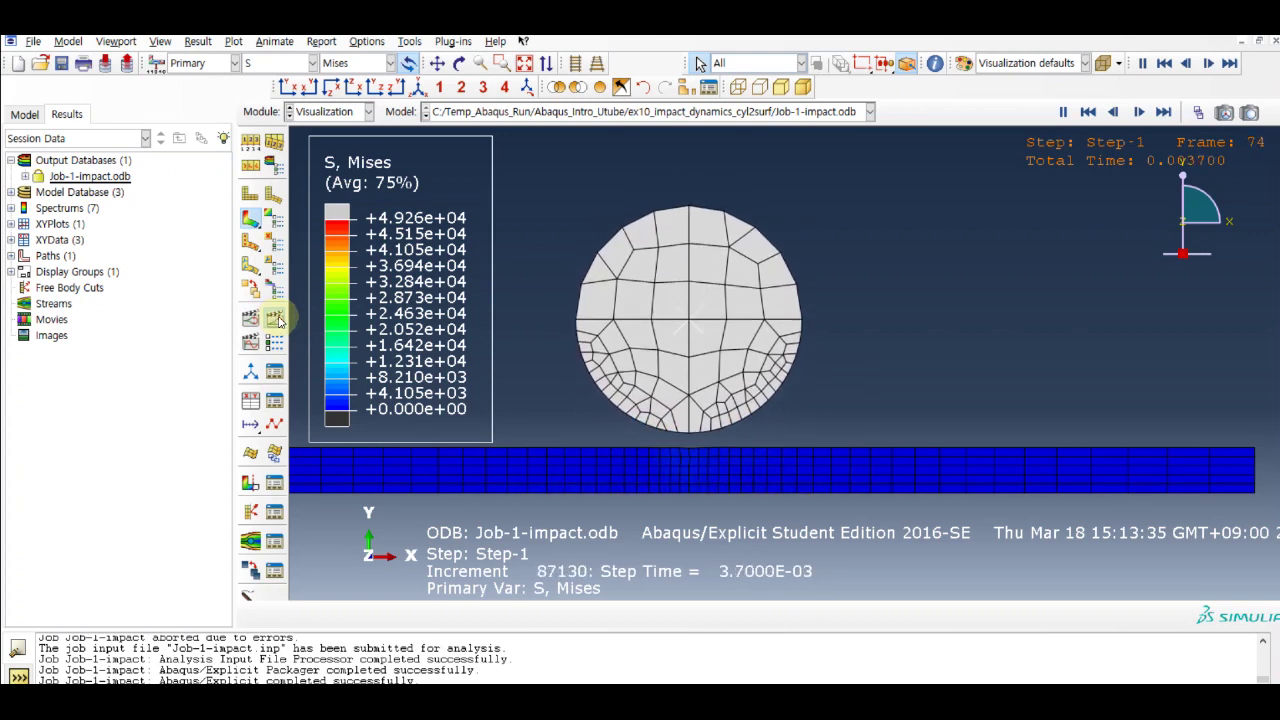
pyautogui.click(275, 318)
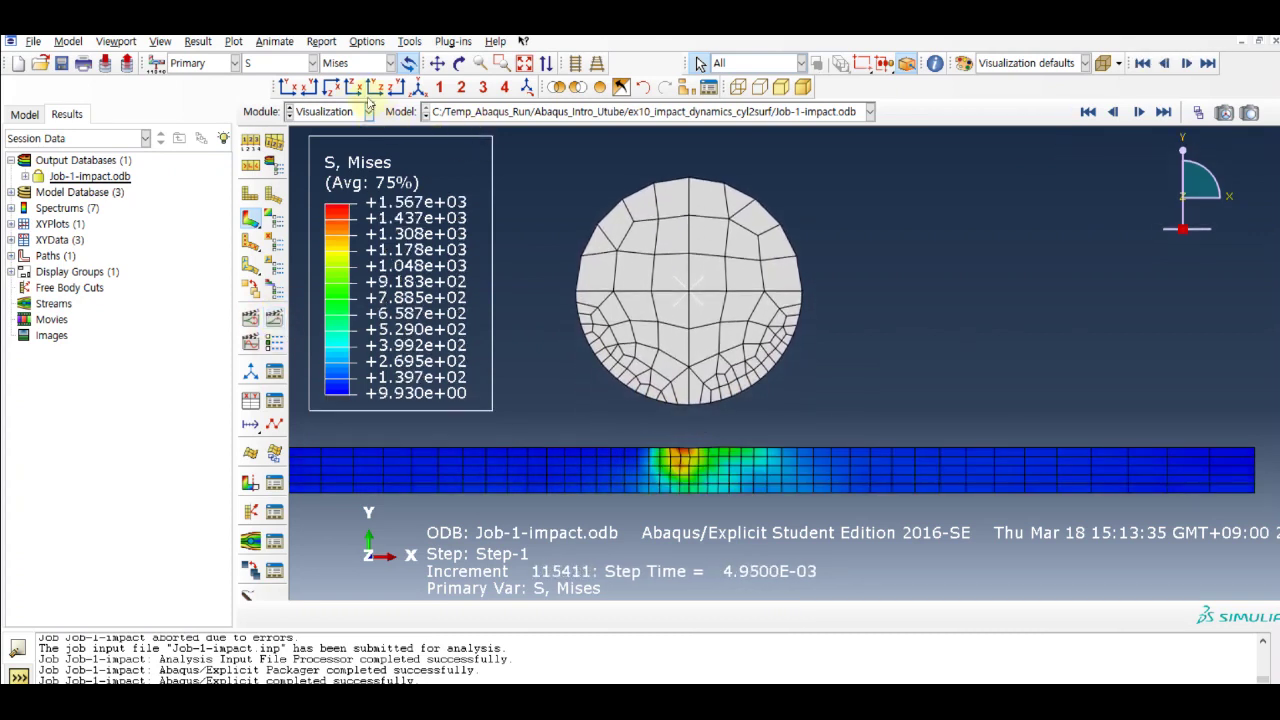
# - Switch the contour plot to the velocity output V, component V2
pyautogui.click(270, 63)
pyautogui.click(270, 232)
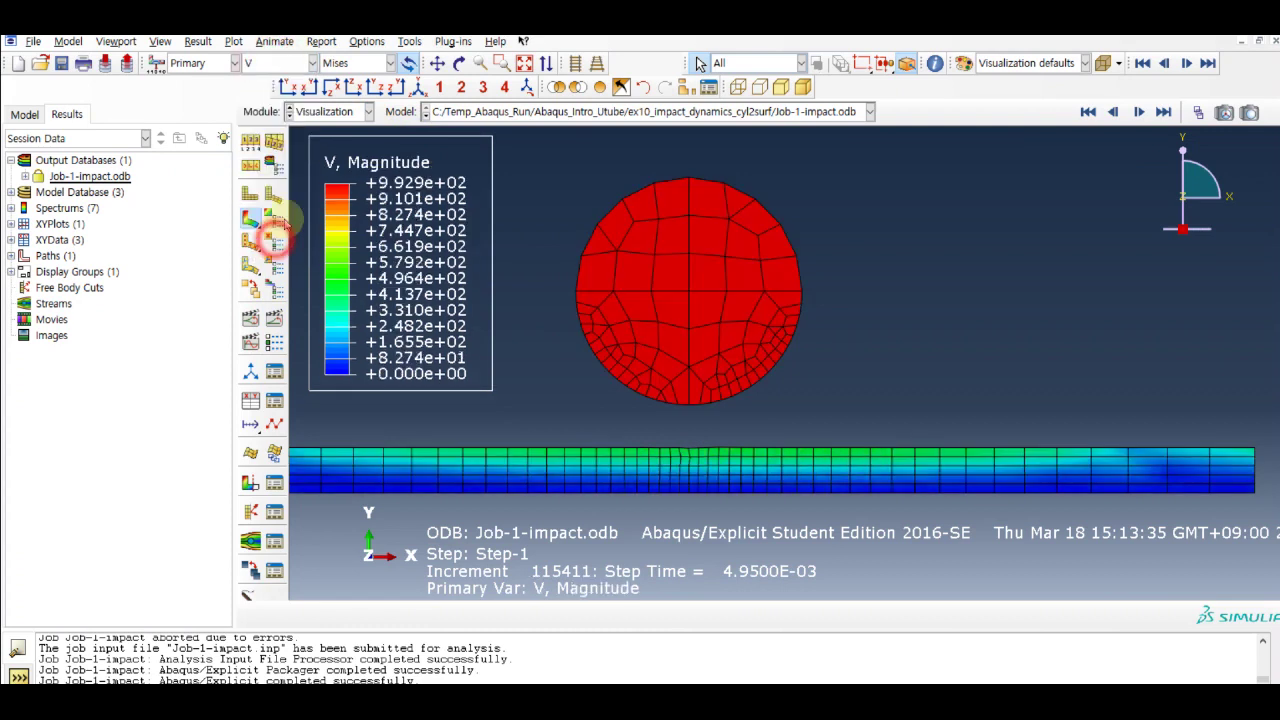
pyautogui.click(355, 63)
pyautogui.click(340, 112)
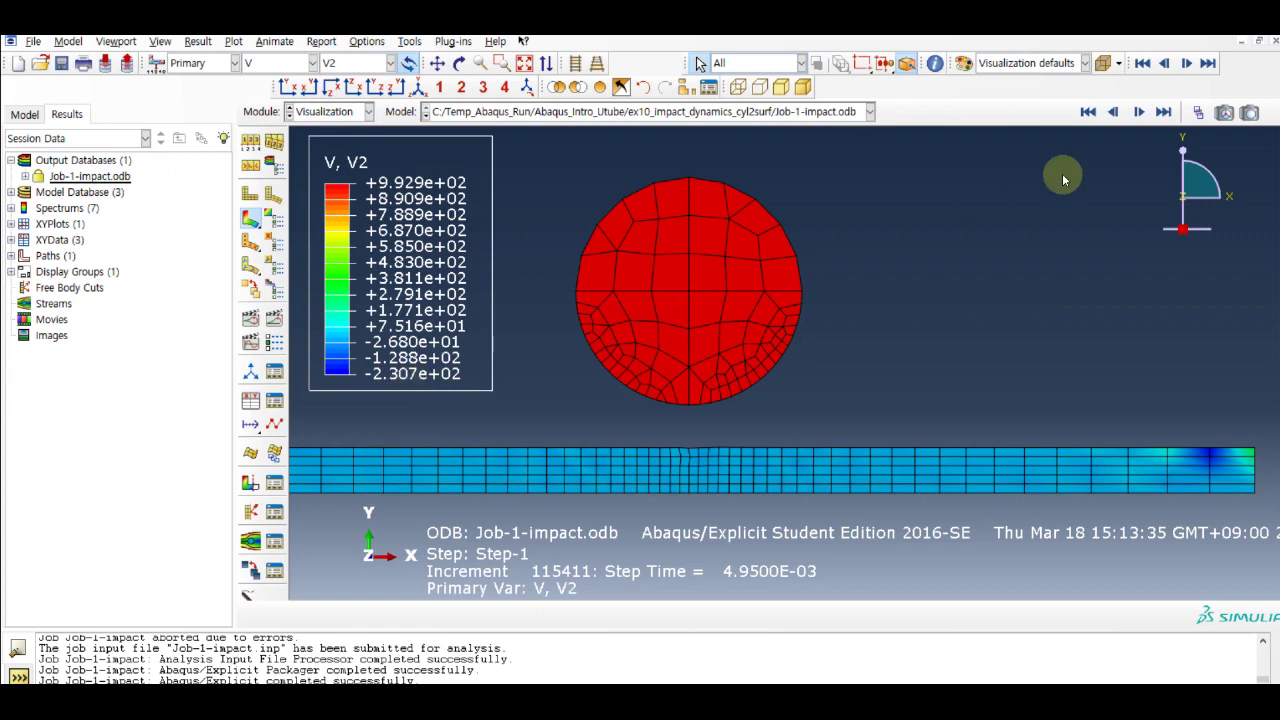
# - Return to the first frame and play the time history animation of the V2 velocity, stopping it partway
pyautogui.click(1088, 112)
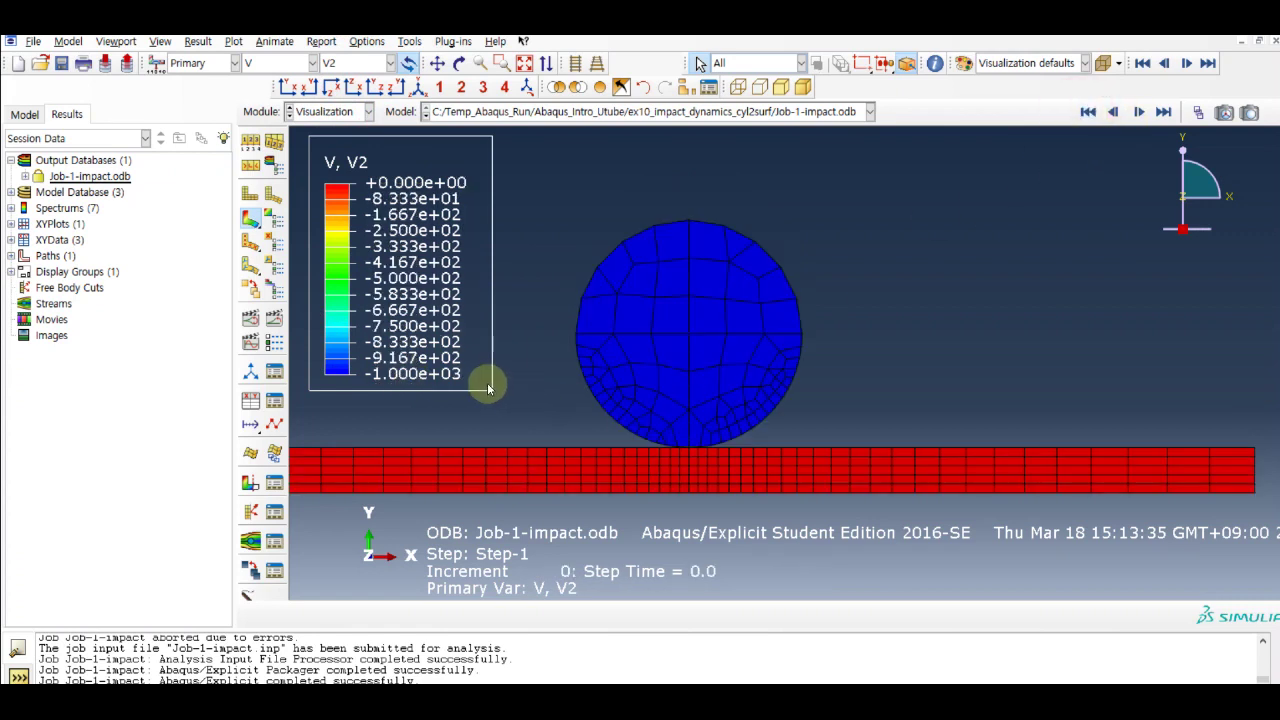
pyautogui.click(273, 320)
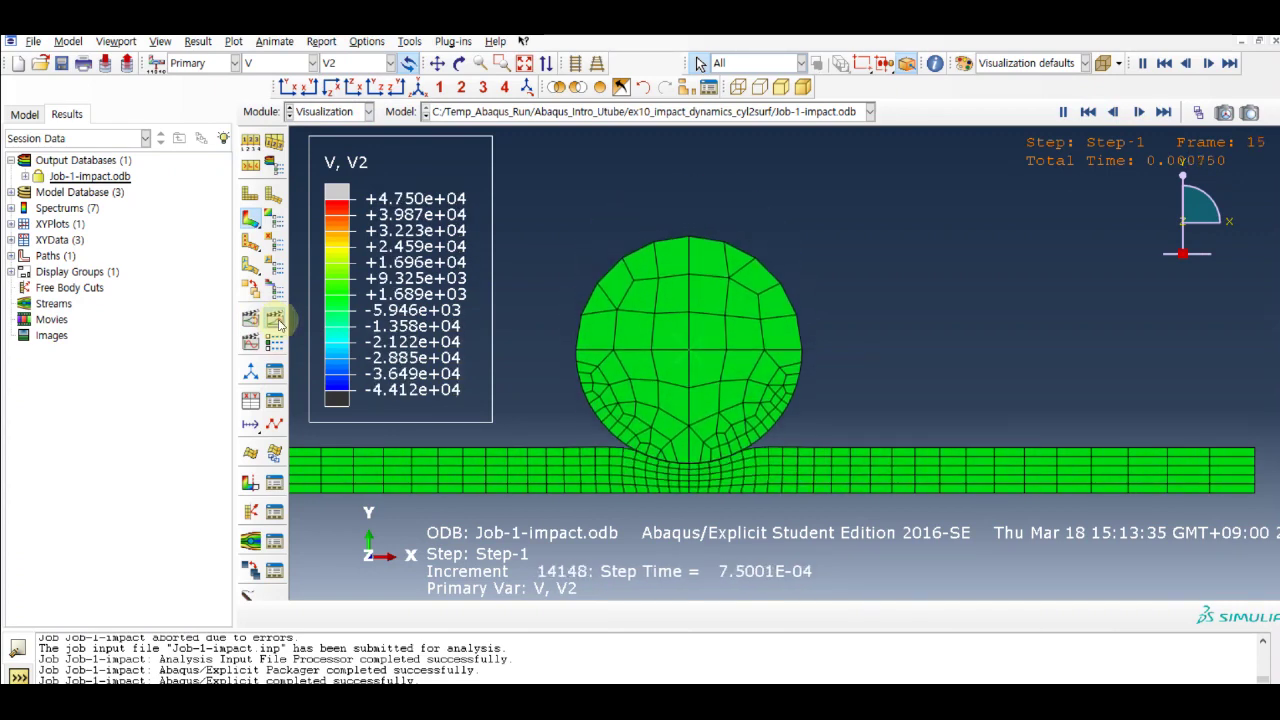
pyautogui.click(274, 320)
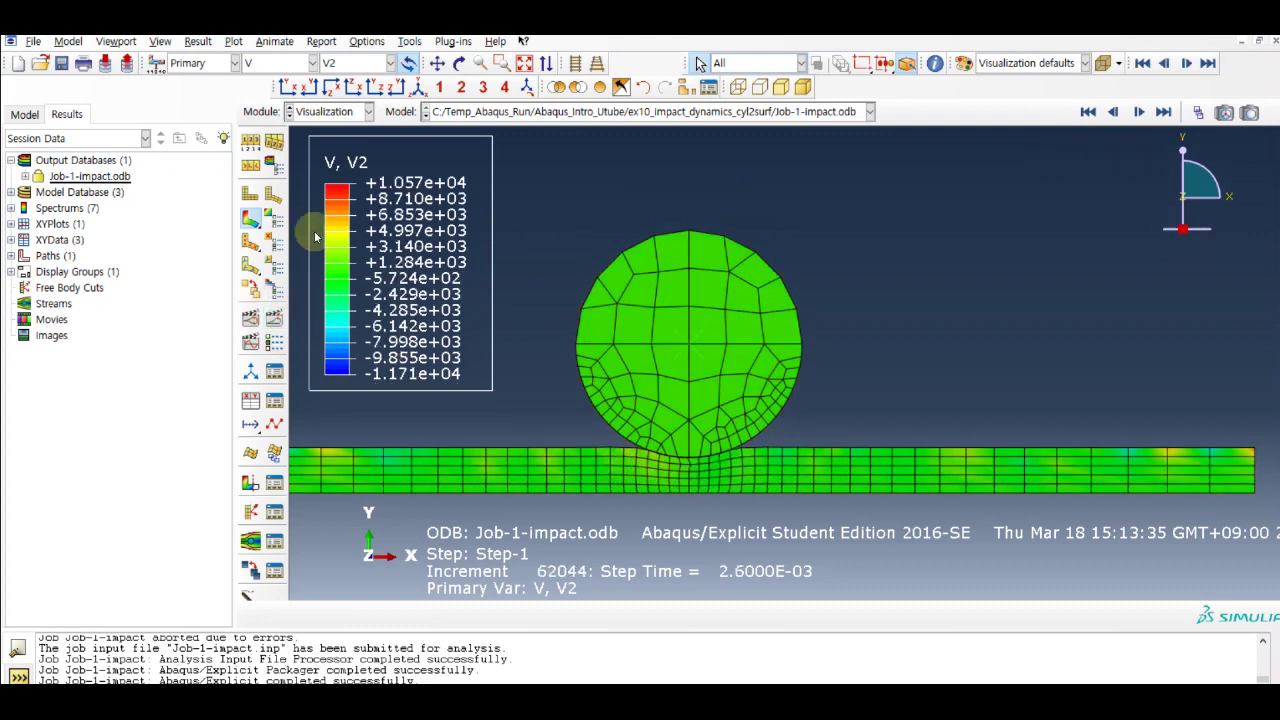
# - Switch the contour plot back to the stress output S with the Mises invariant
pyautogui.click(313, 63)
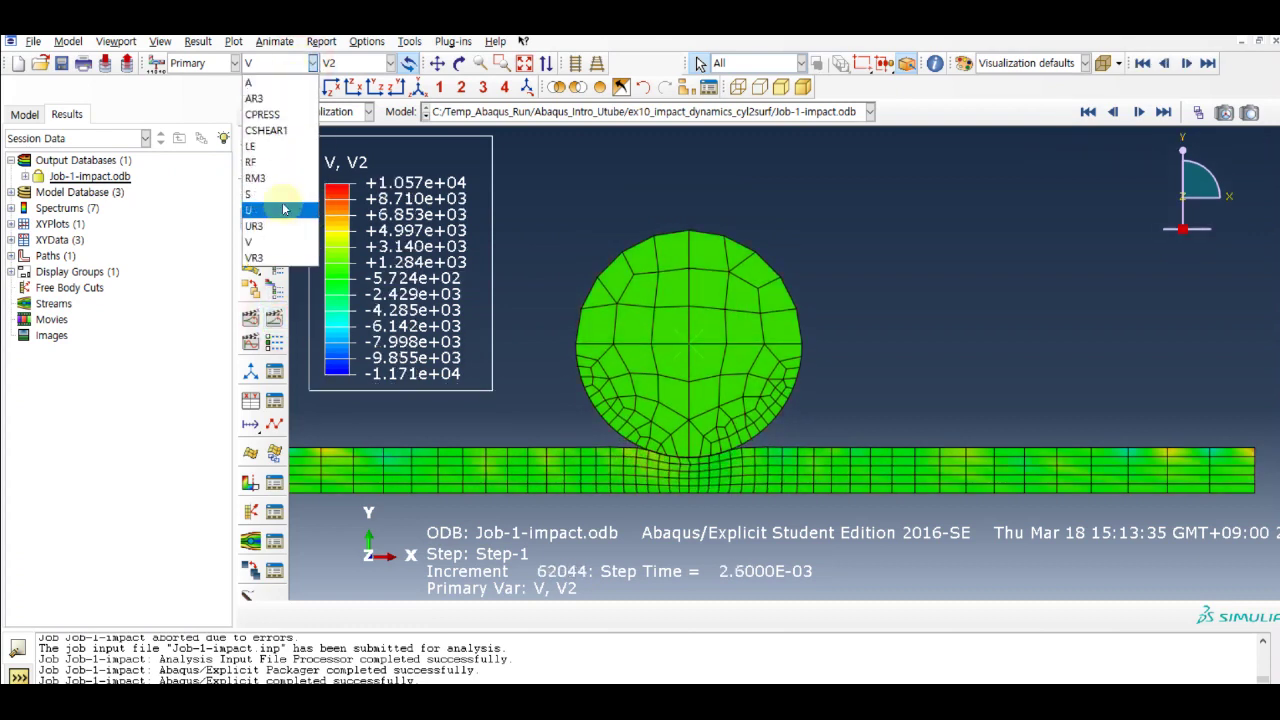
pyautogui.click(284, 200)
pyautogui.click(358, 64)
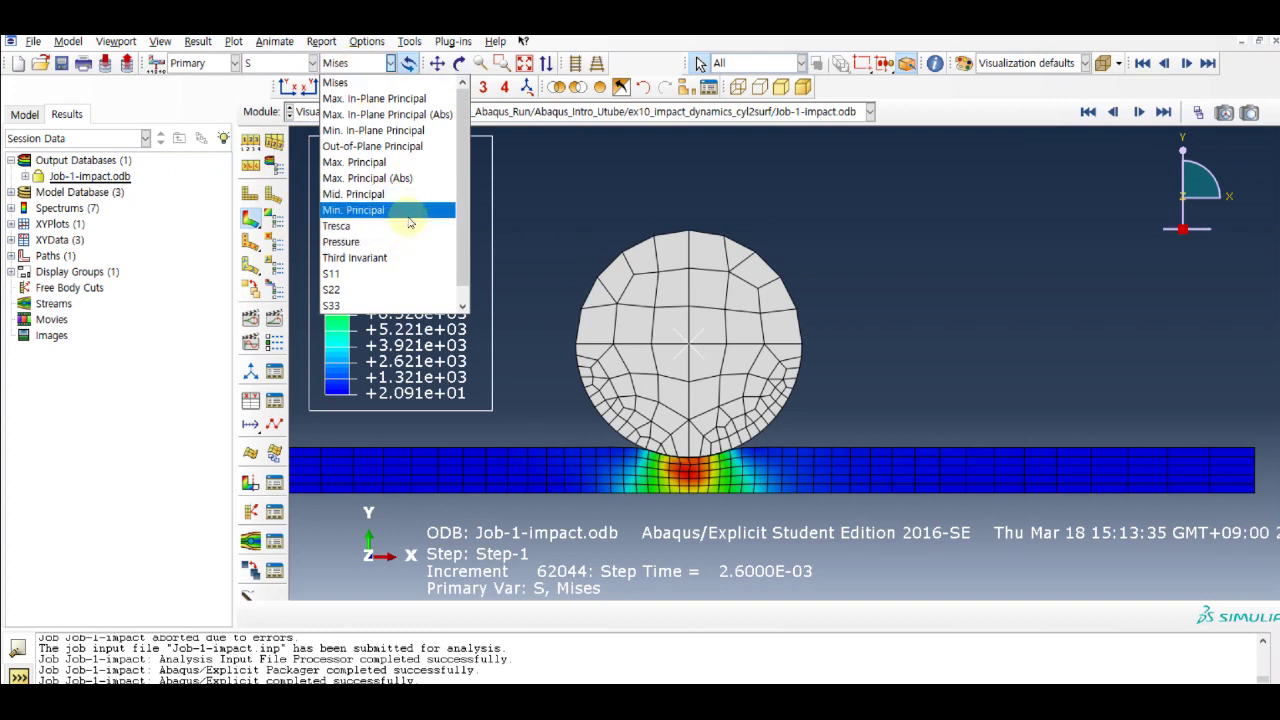
pyautogui.click(360, 82)
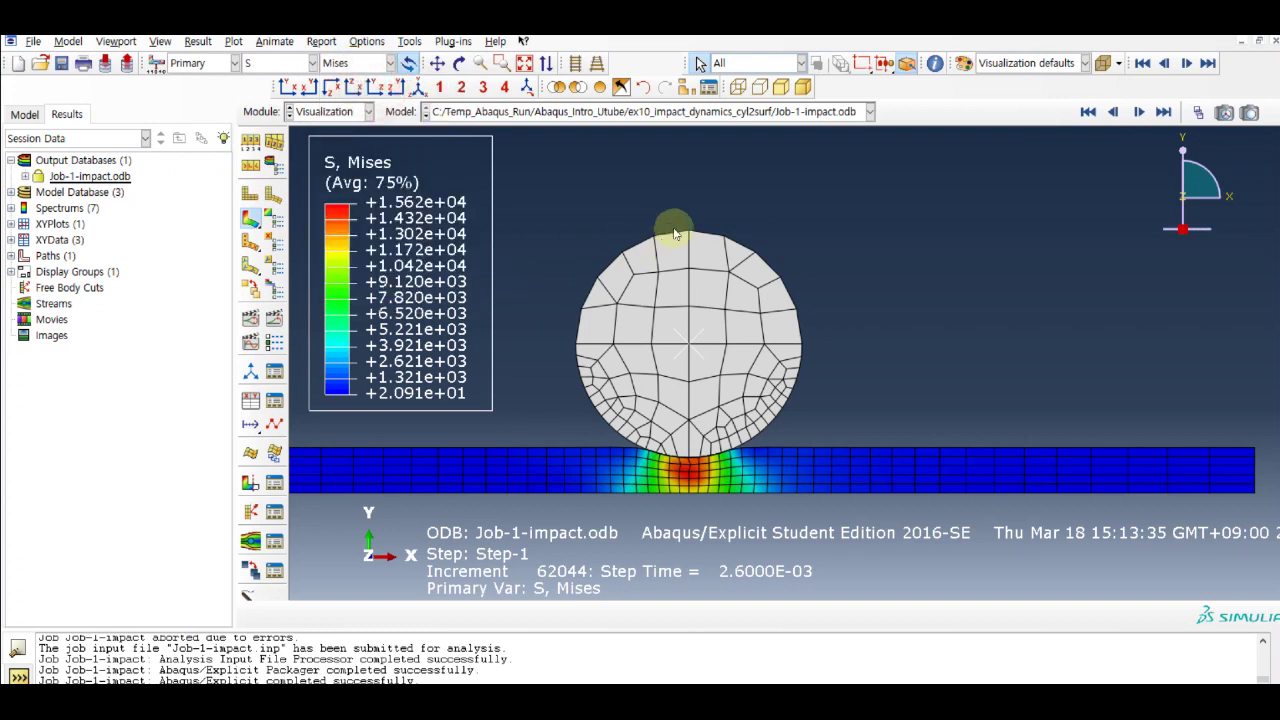
# - Start creating XY data with ODB history output as the source
pyautogui.click(250, 400)
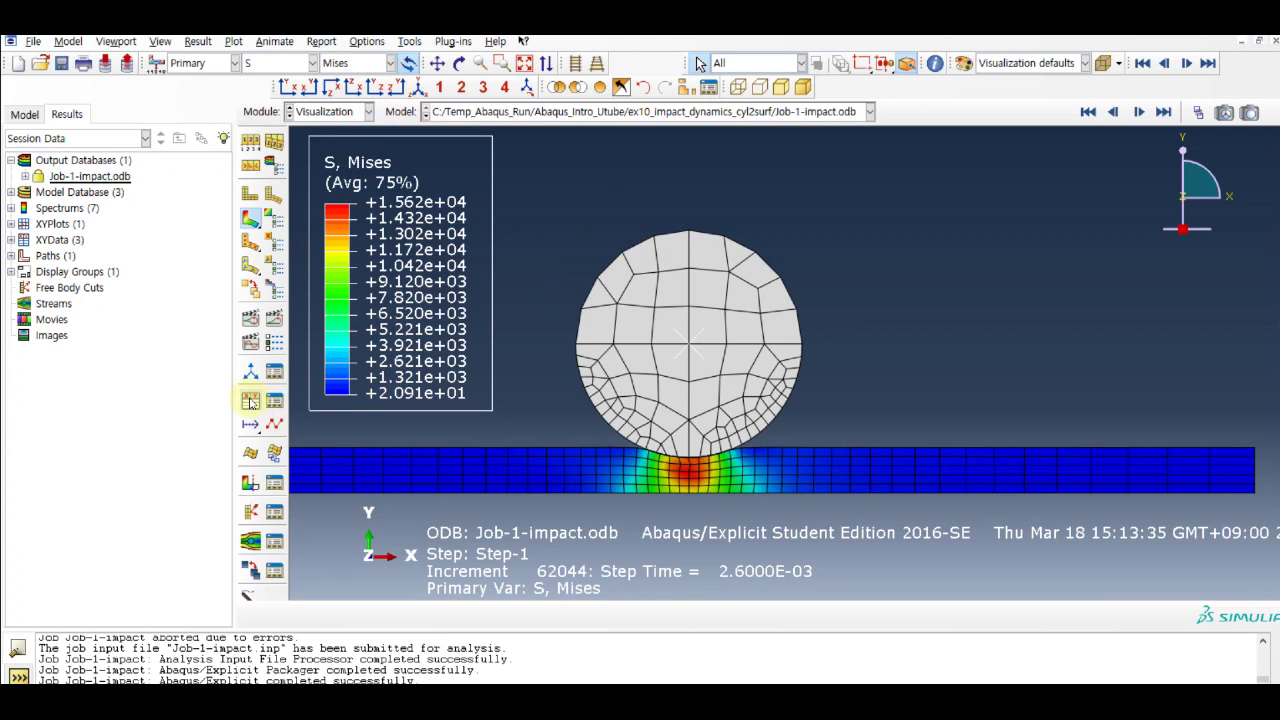
pyautogui.click(250, 400)
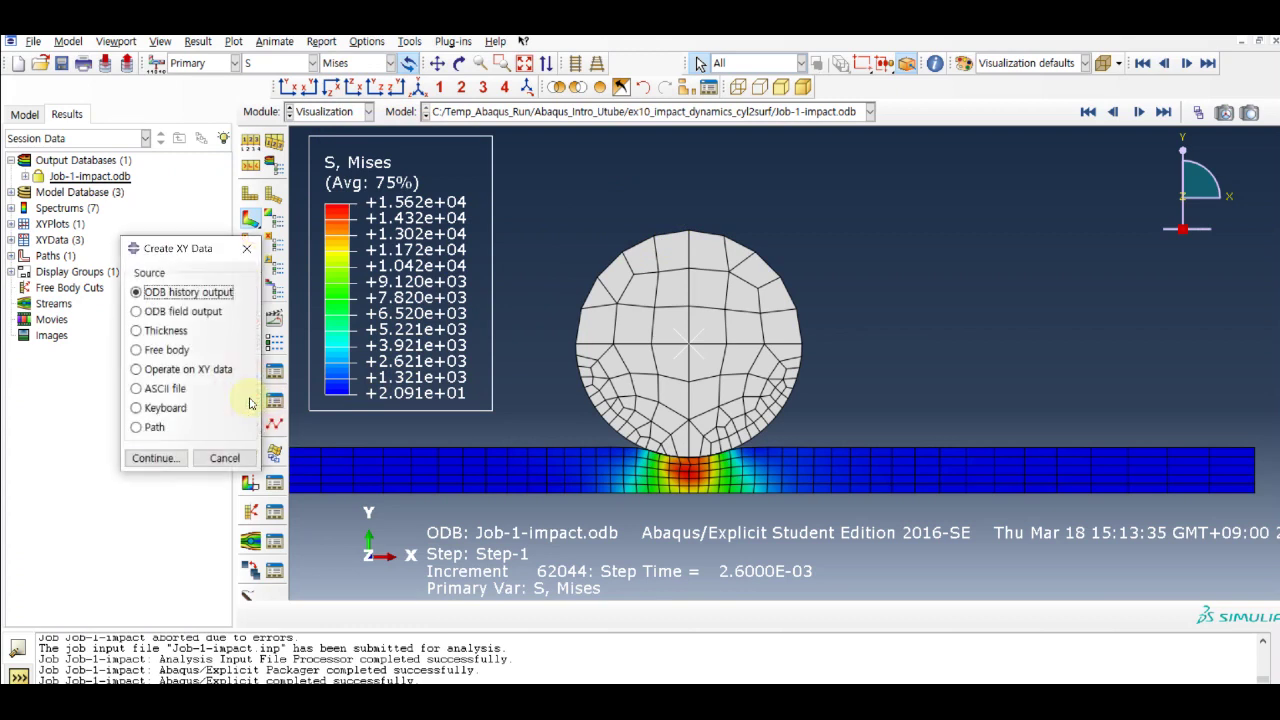
pyautogui.click(196, 312)
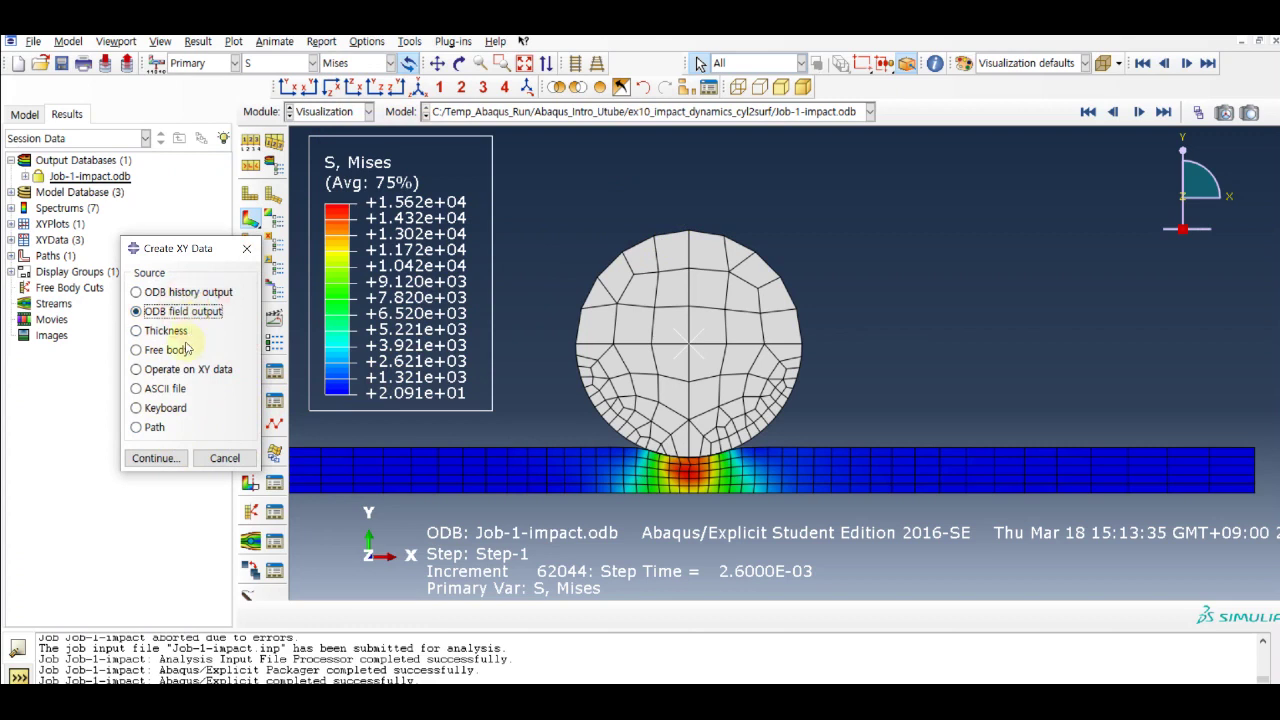
pyautogui.click(187, 295)
pyautogui.click(155, 458)
# - Plot the whole-model internal energy ALLIE, kinetic energy ALLKE and total energy ETOTAL against time
pyautogui.scroll(-1, 250, 258)
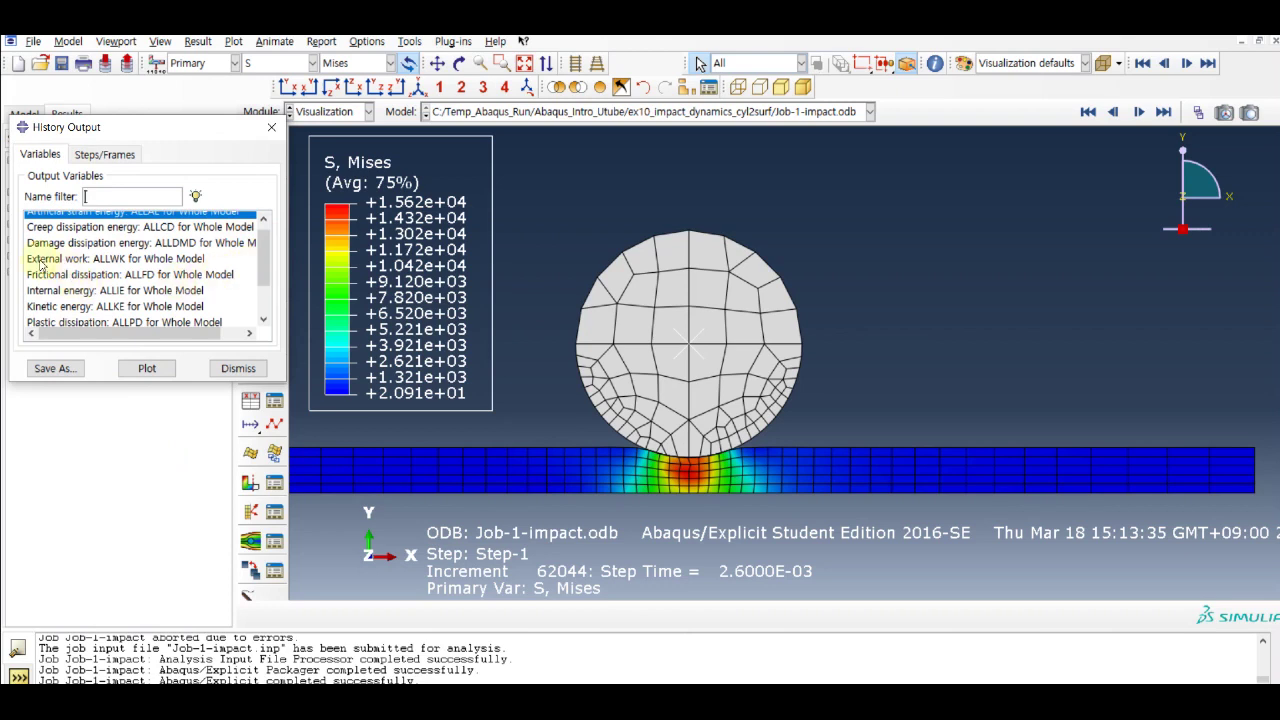
pyautogui.click(64, 291)
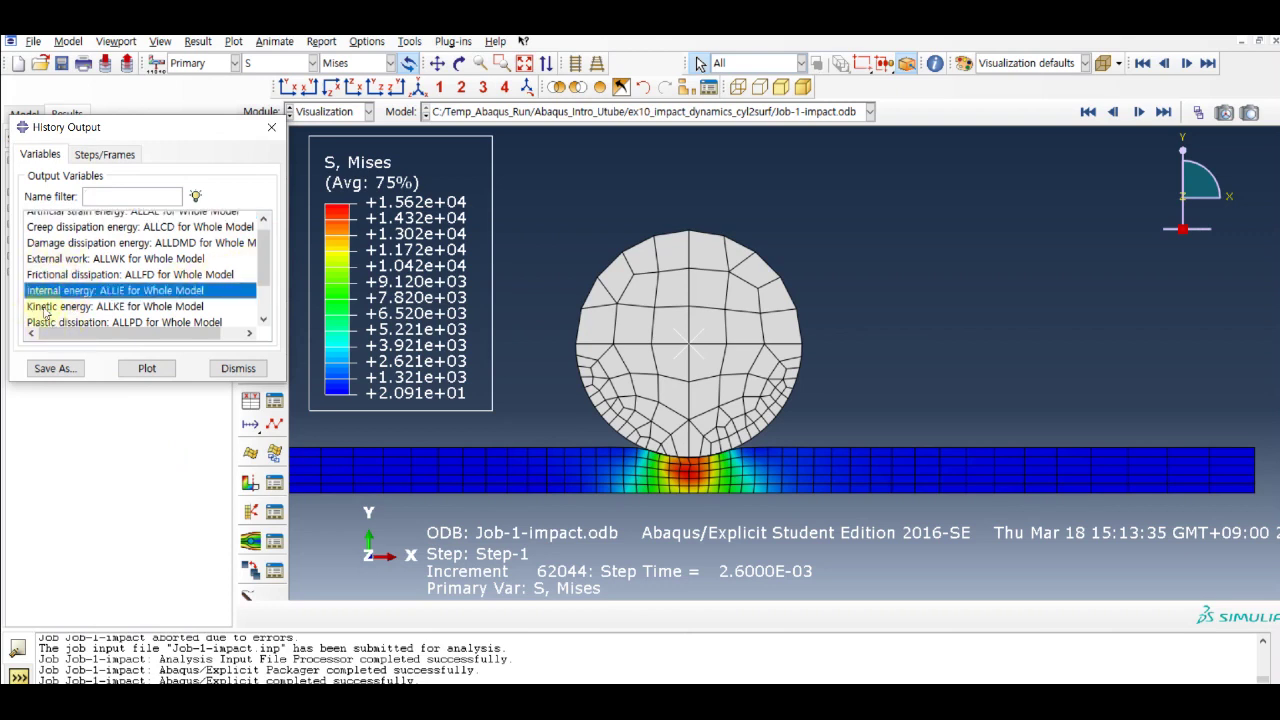
pyautogui.keyDown('ctrl'); pyautogui.click(44, 307); pyautogui.keyUp('ctrl')
pyautogui.scroll(-2, 265, 267)
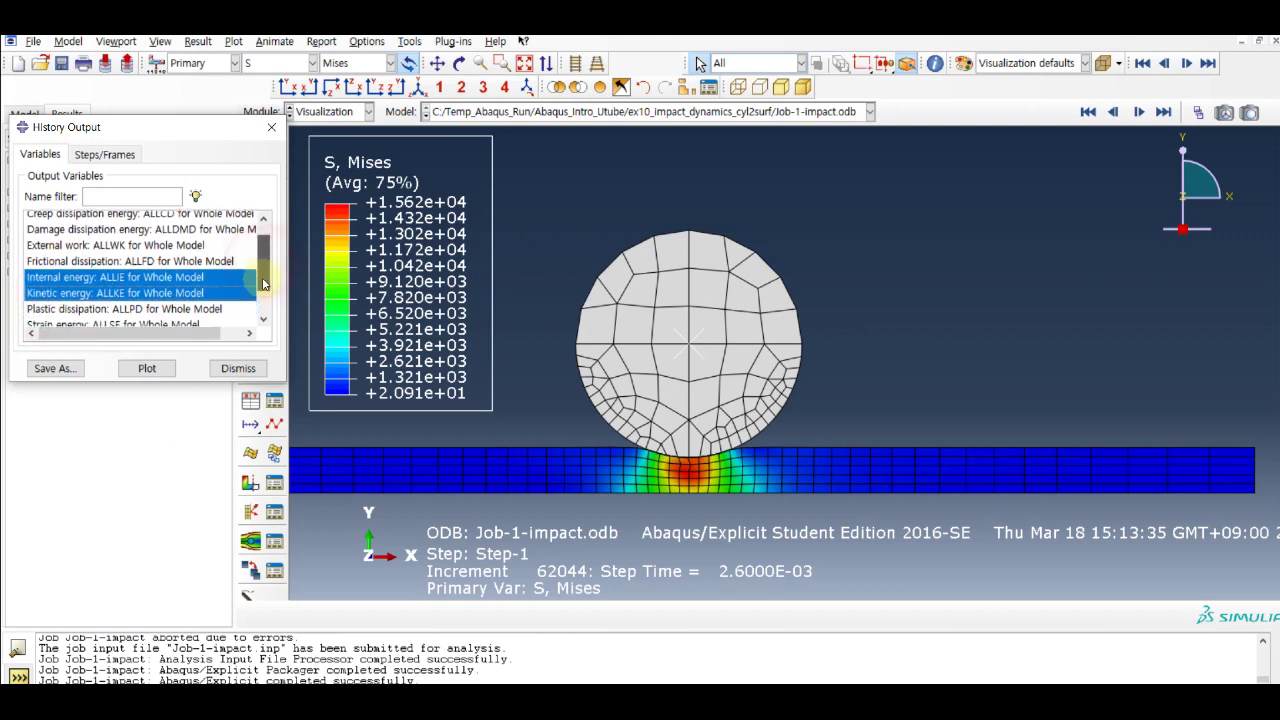
pyautogui.scroll(-1, 265, 300)
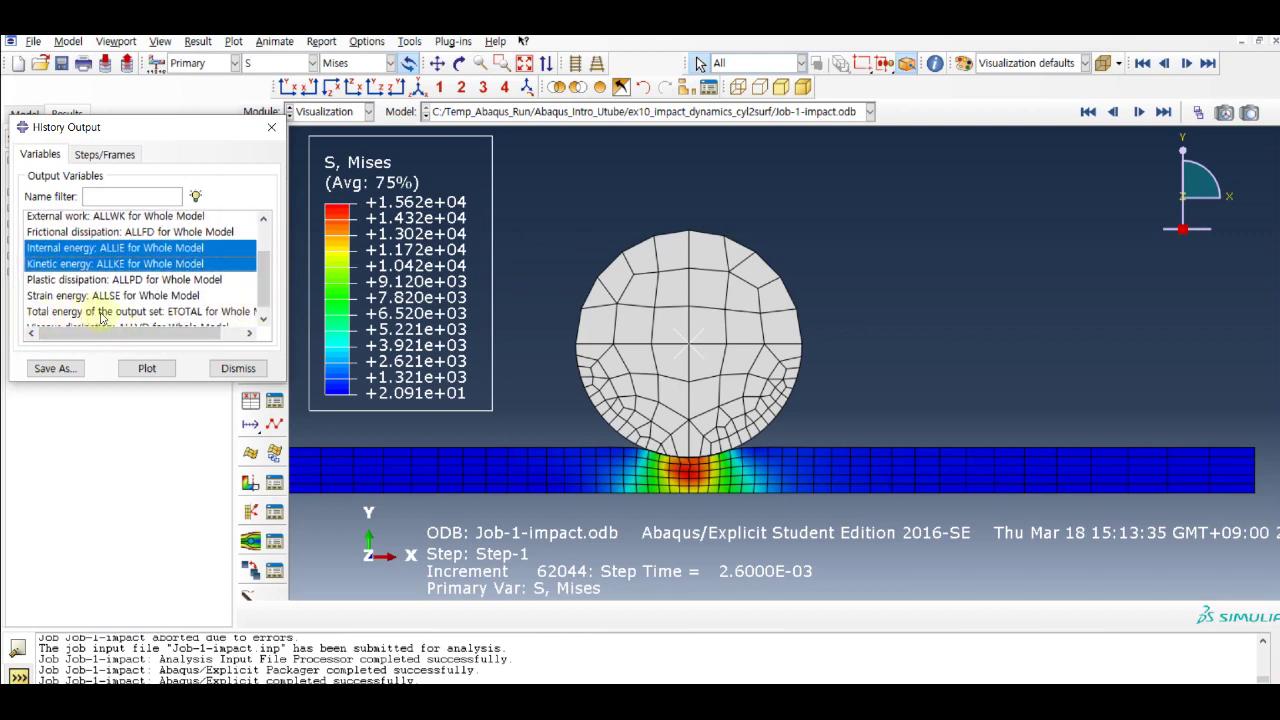
pyautogui.keyDown('ctrl'); pyautogui.click(140, 312); pyautogui.keyUp('ctrl')
pyautogui.click(150, 369)
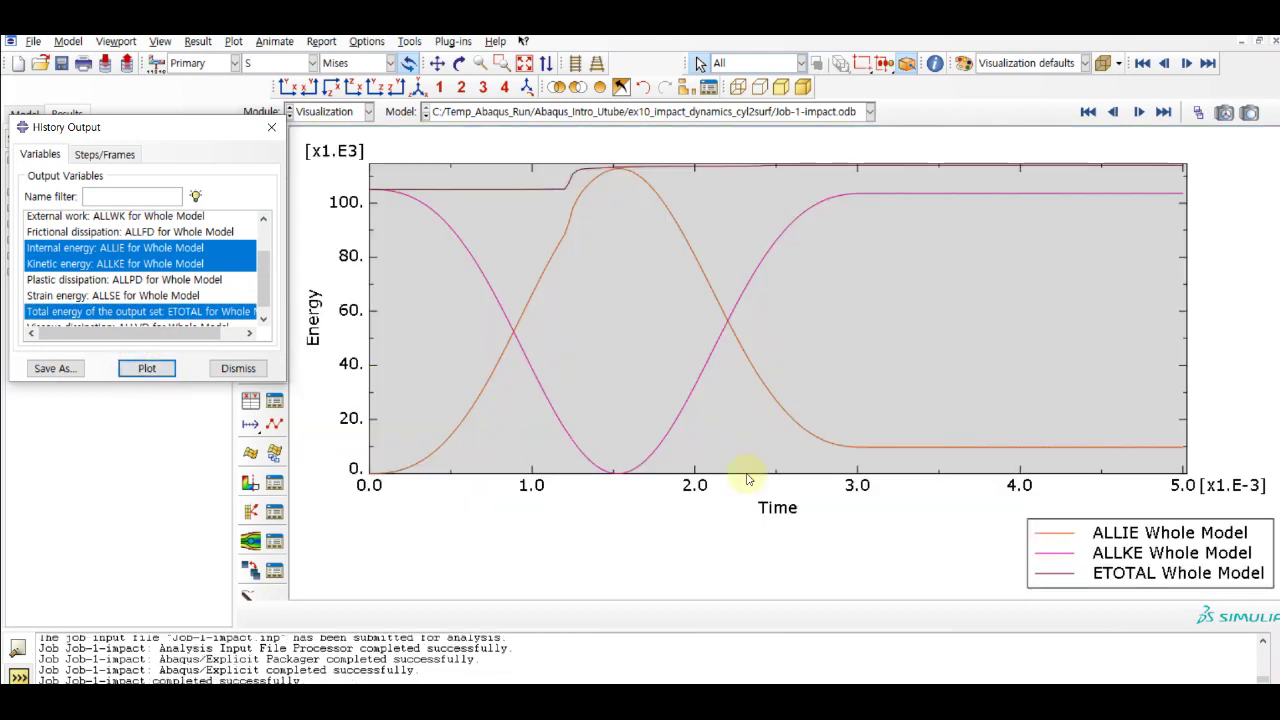
pyautogui.click(1106, 545)
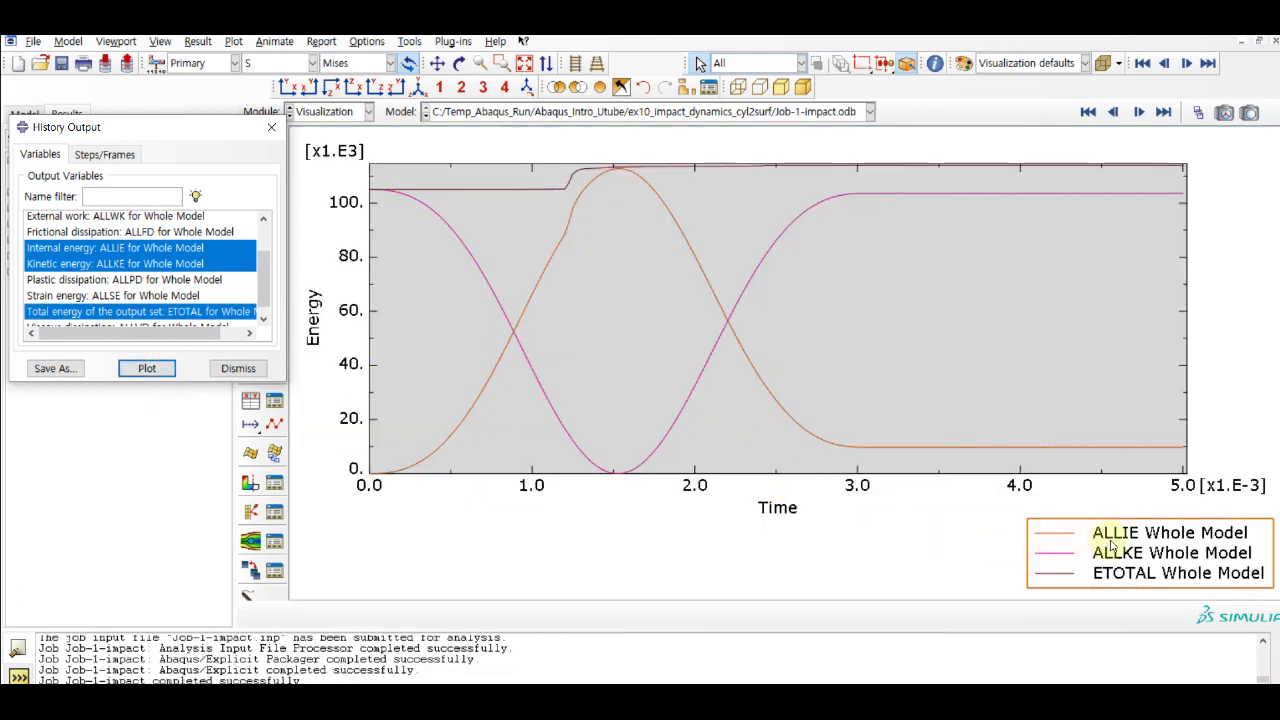
pyautogui.click(522, 188)
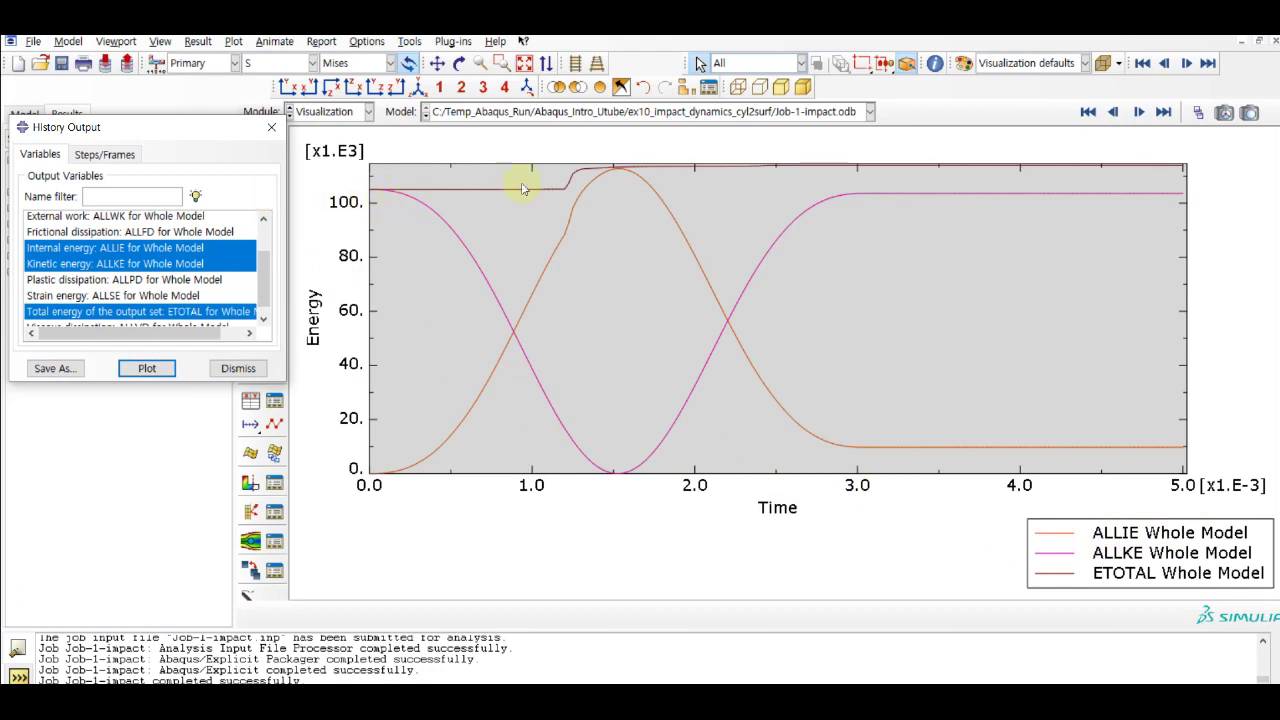